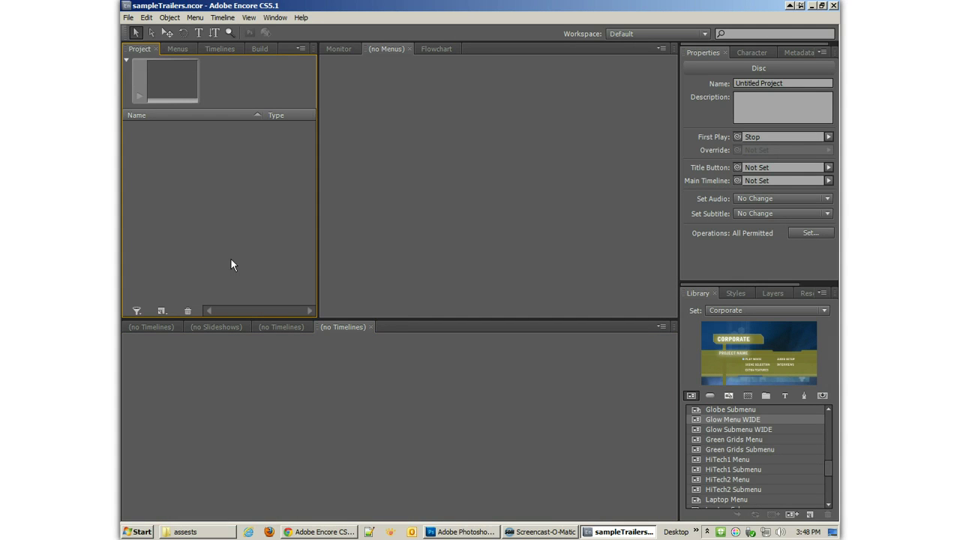
- Create a new folder named 'original trailers' in the assests folder
left_click(216, 531)
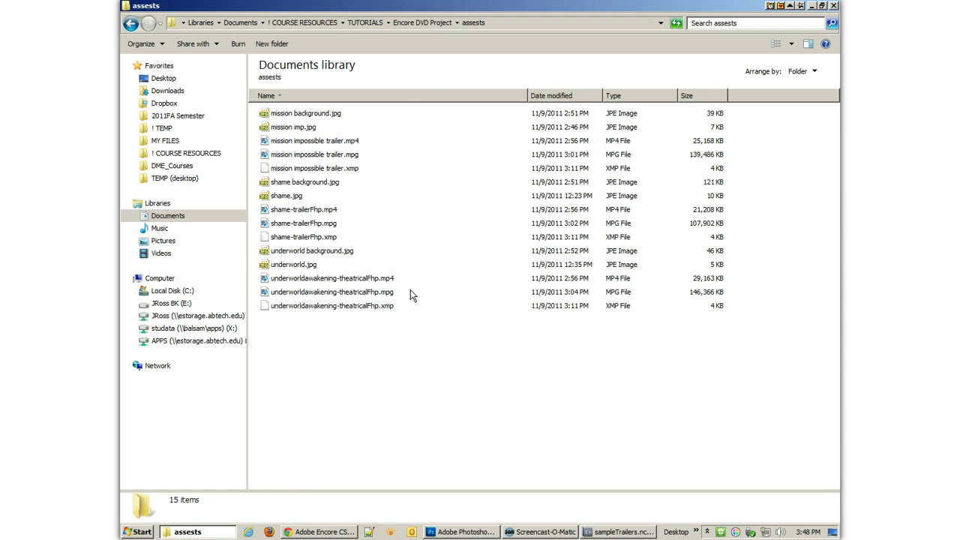
left_click(317, 142)
left_click(319, 211, "ctrl")
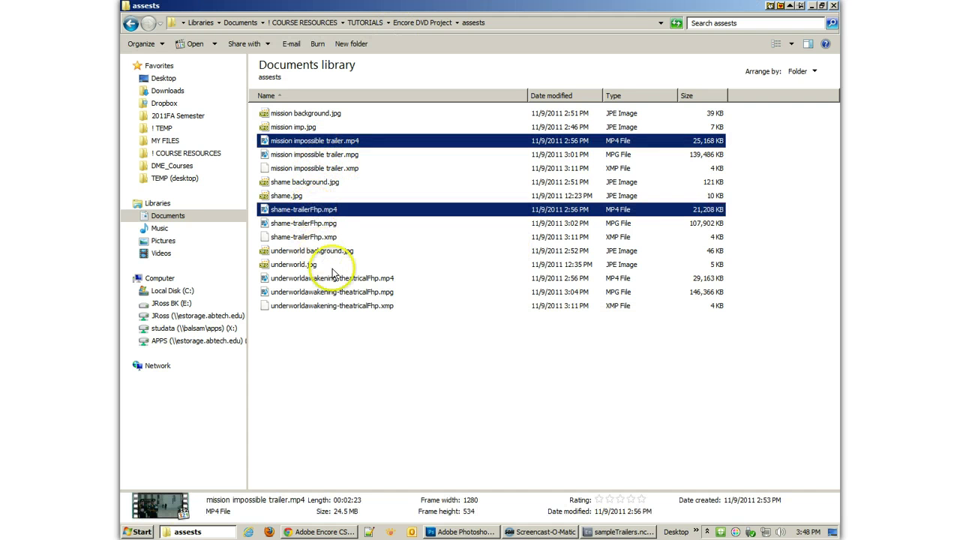
left_click(304, 280, "ctrl")
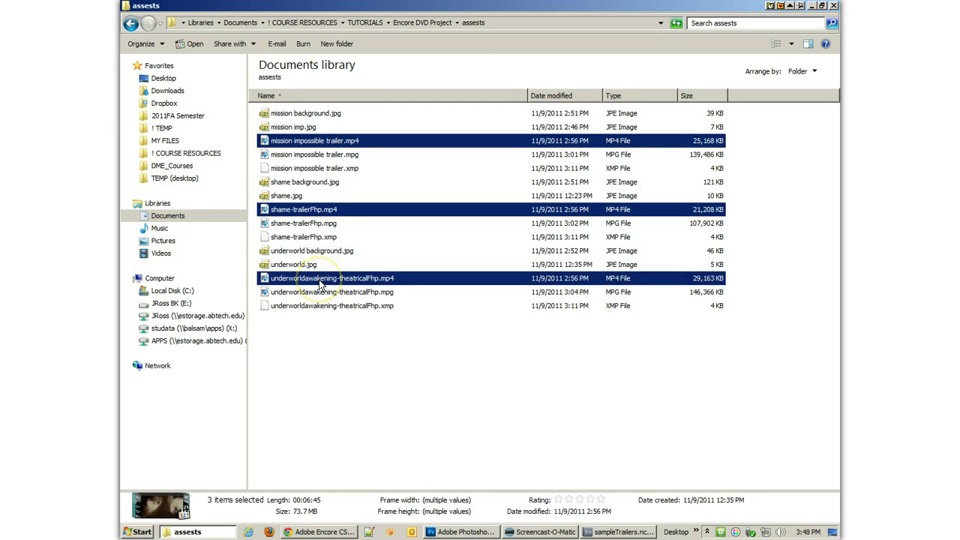
left_click(296, 154)
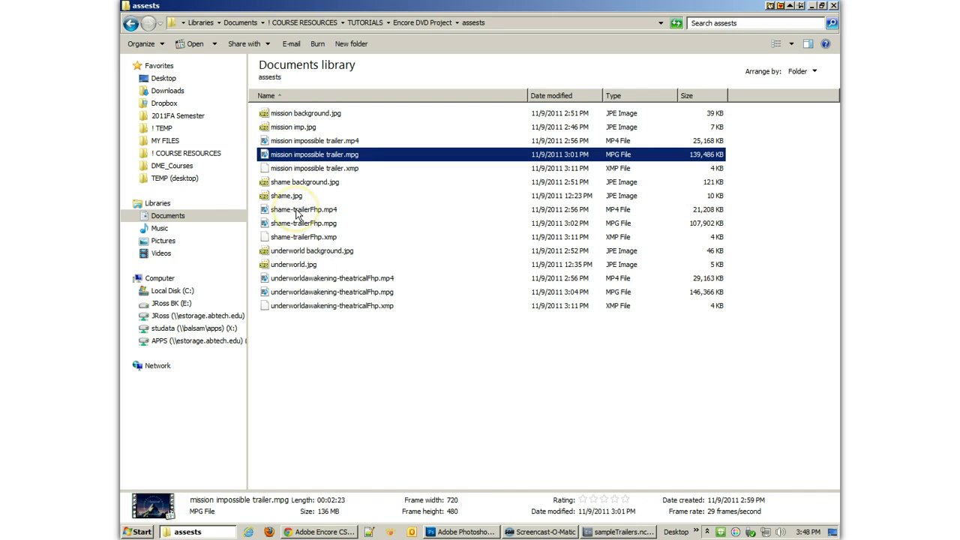
right_click(317, 330)
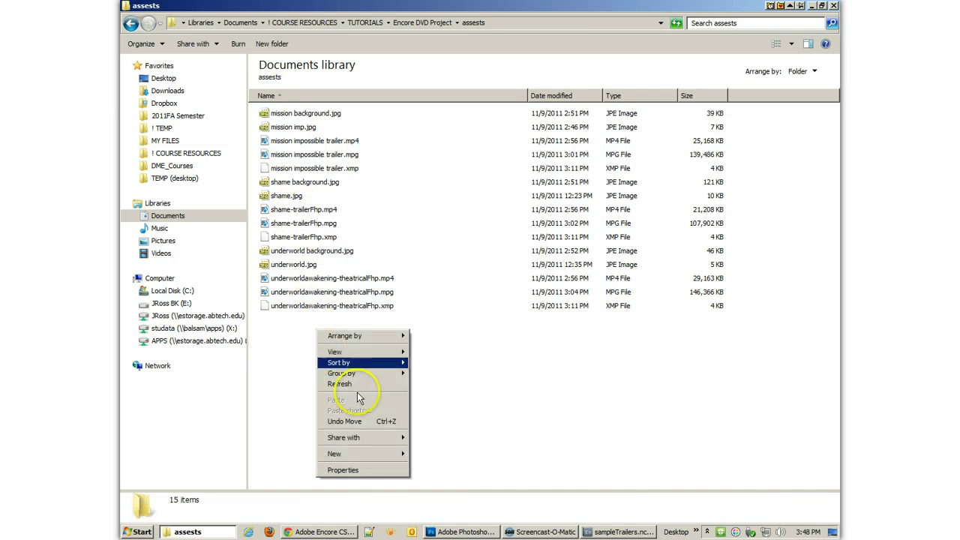
mouse_move(360, 454)
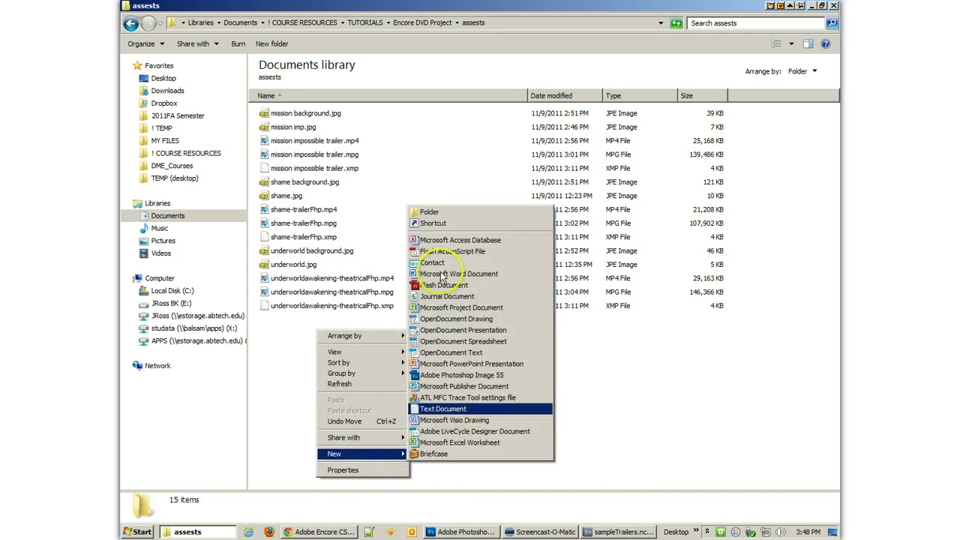
left_click(420, 212)
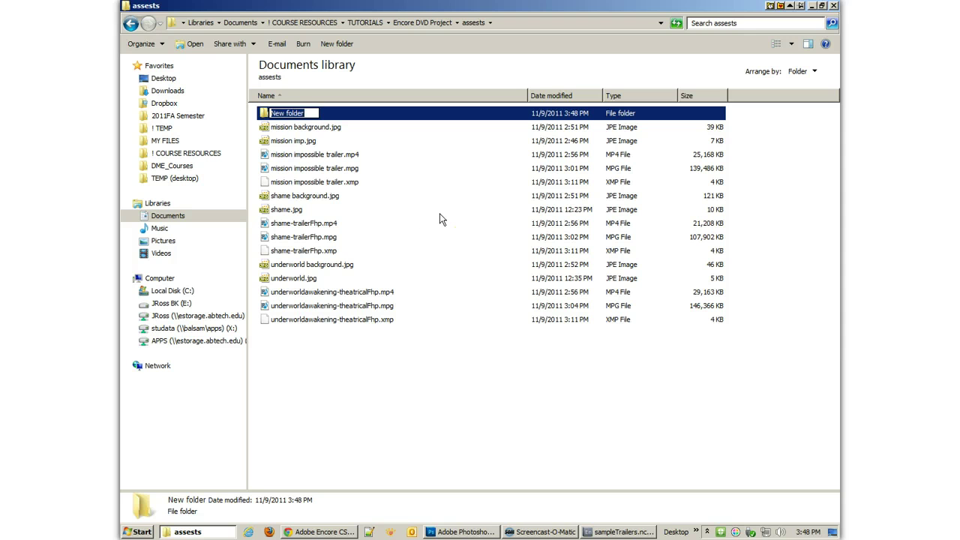
type("original trailers")
key("Return")
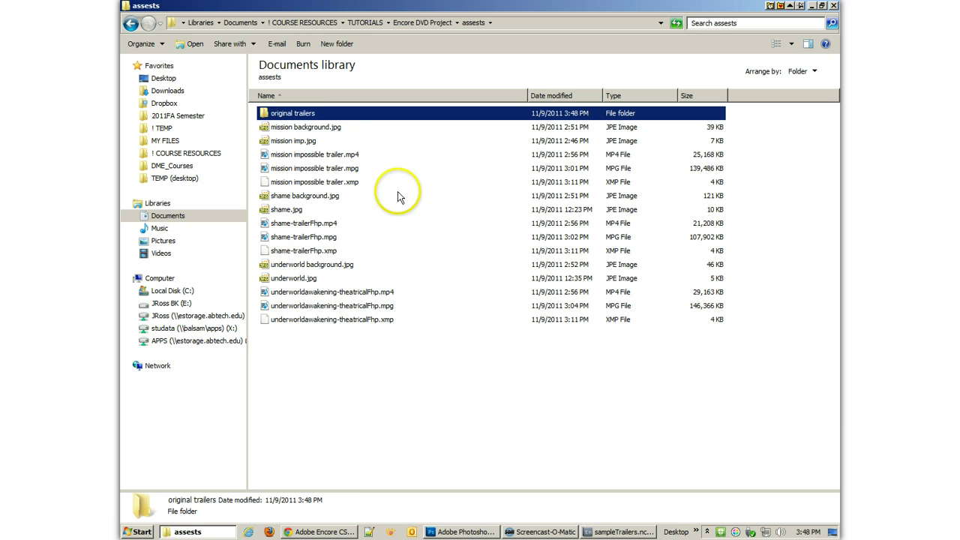
- Move the three MP4 trailer files into the original trailers folder
left_click(318, 153)
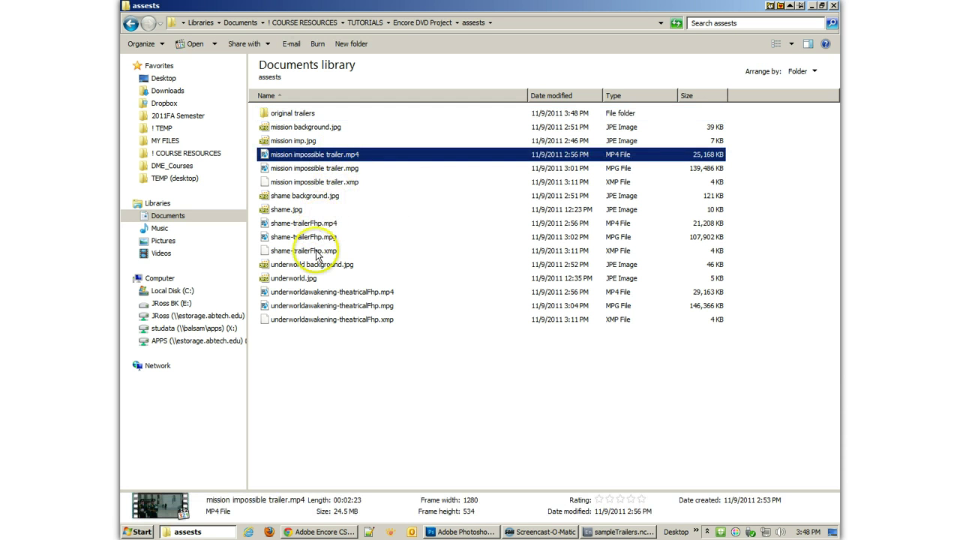
left_click(307, 292, "ctrl")
left_click(315, 223, "ctrl")
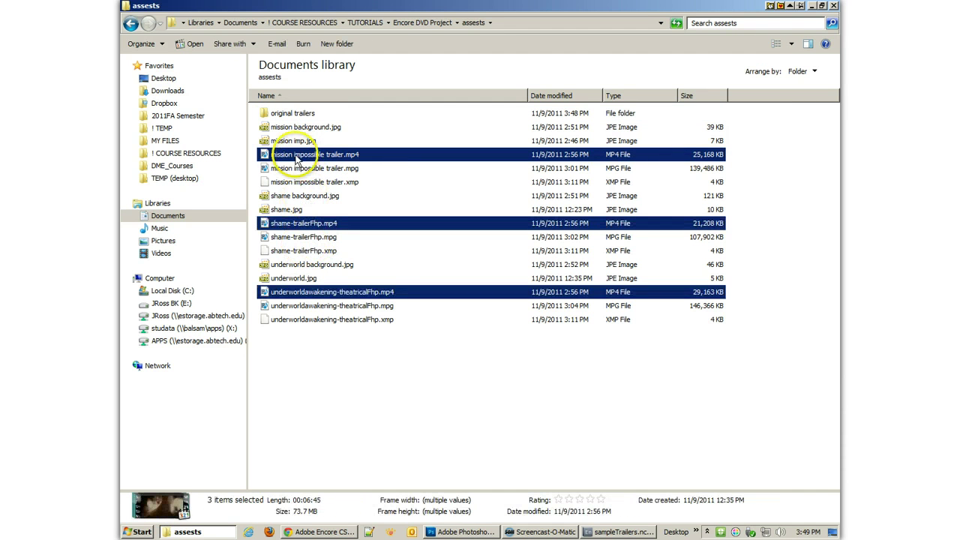
left_click_drag(295, 117, 292, 114)
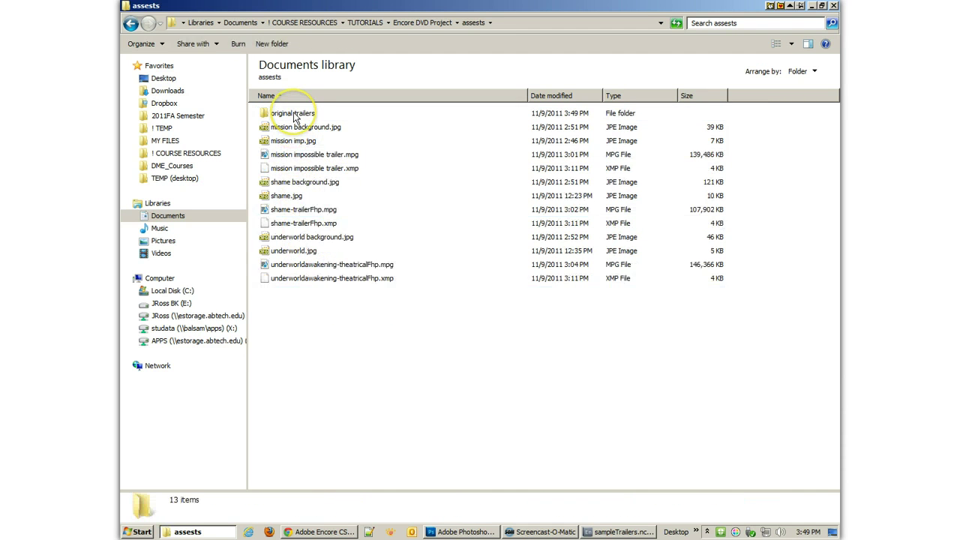
- Create a new folder named 'renders' in assests, correcting the misspelled name
right_click(373, 413)
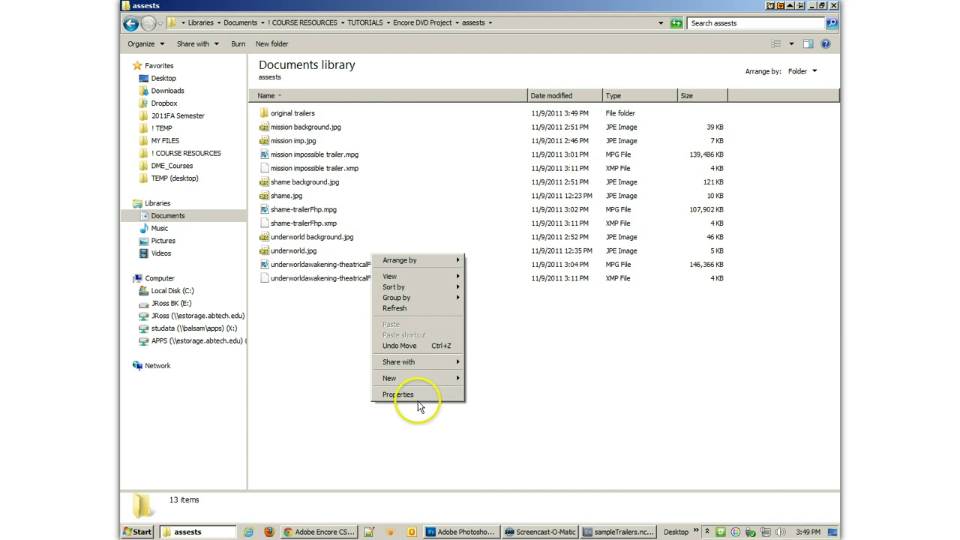
mouse_move(405, 378)
left_click(498, 140)
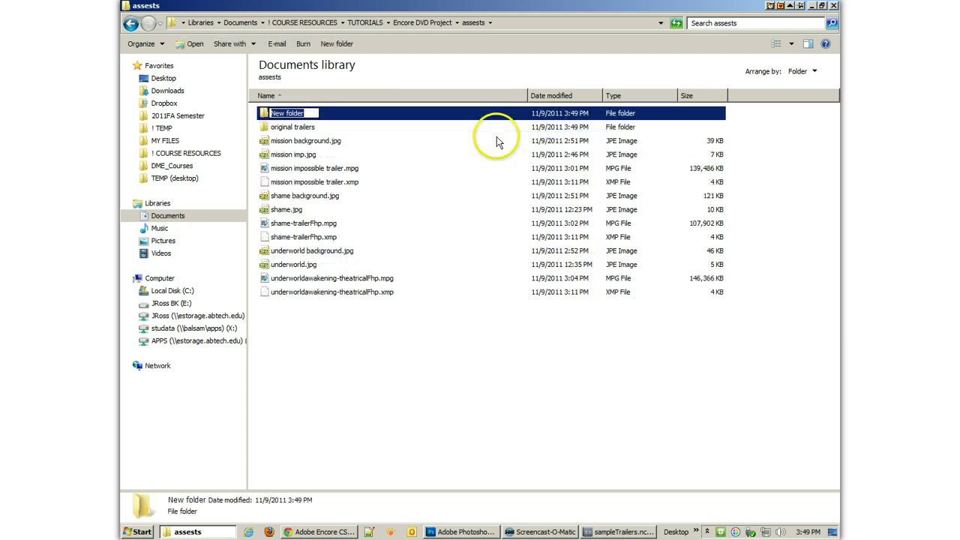
type("renders")
key("Return")
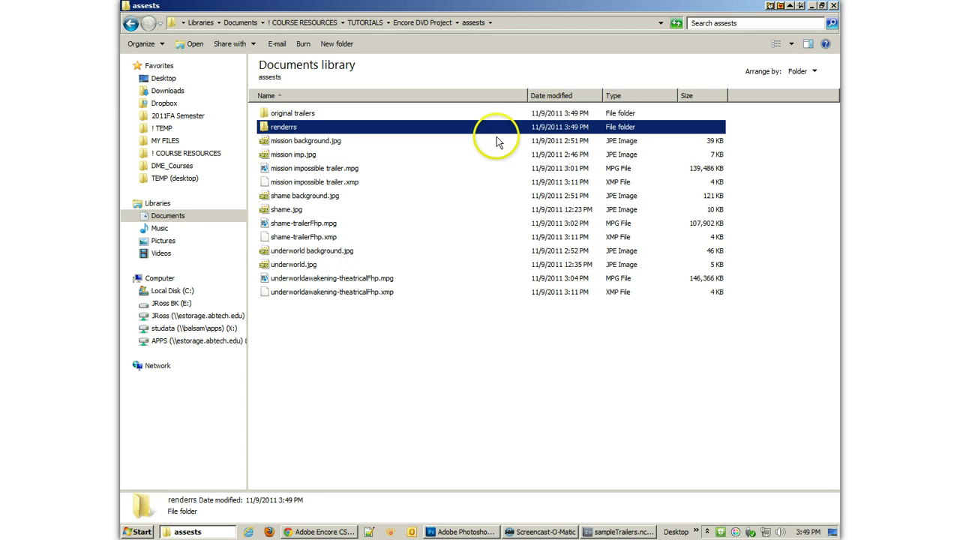
left_click(291, 127)
left_click(291, 127)
key("BackSpace")
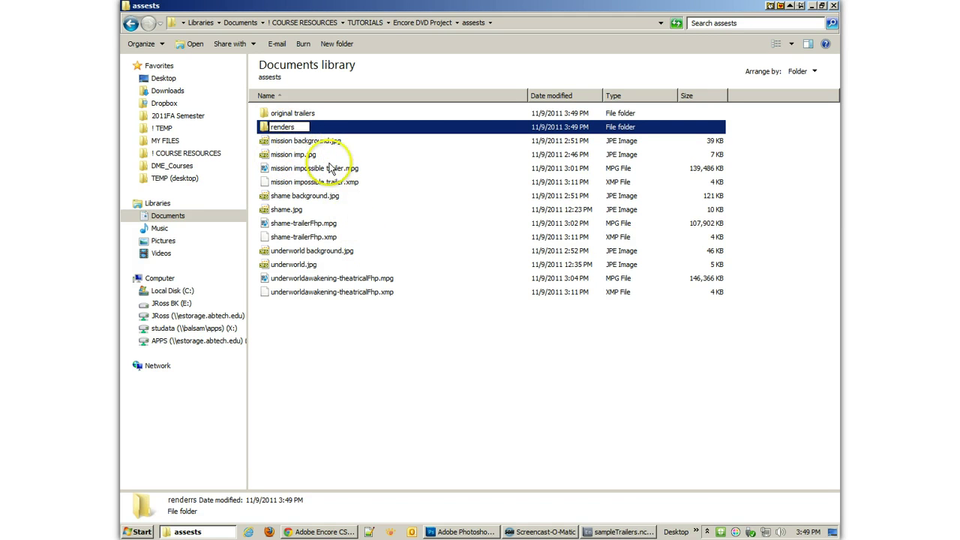
left_click(332, 168)
- Move the three trailer MPG files and their XMP files into renders and open it
left_click(332, 170)
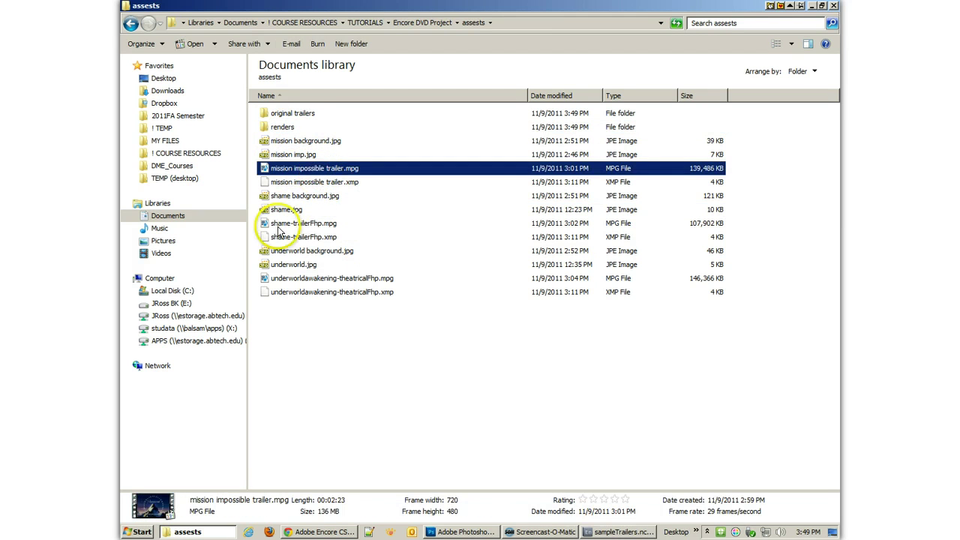
left_click(315, 182, "ctrl")
left_click(304, 222, "ctrl")
left_click(304, 236, "ctrl")
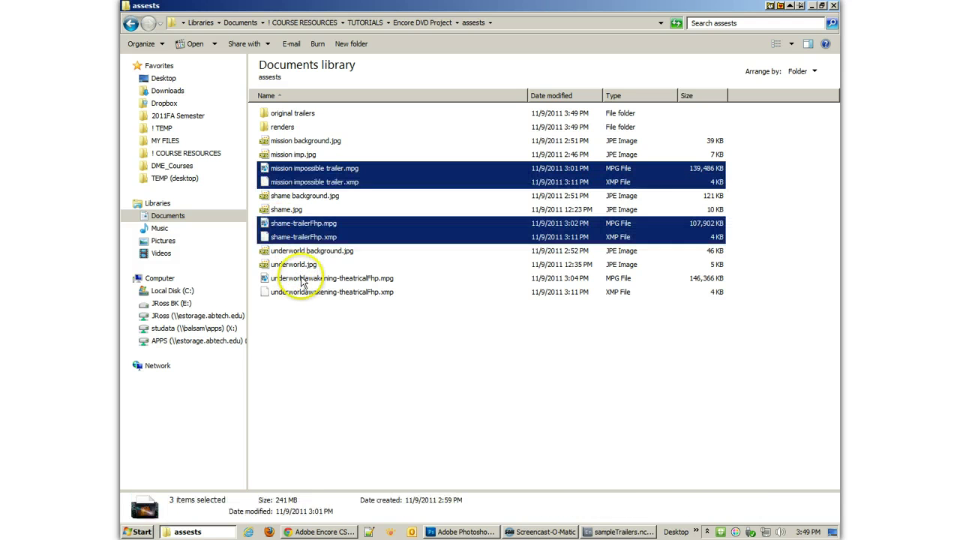
left_click(315, 278, "ctrl")
left_click(315, 292, "ctrl")
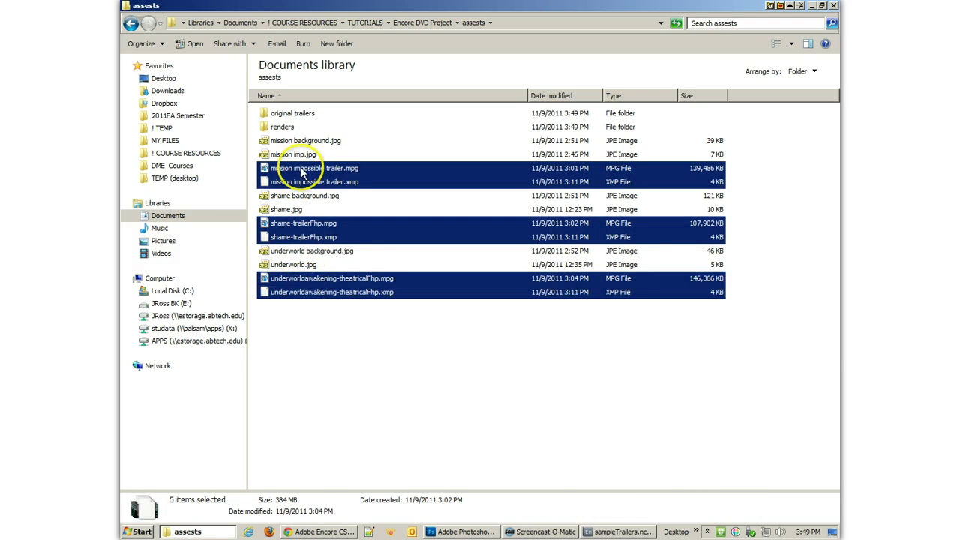
left_click(283, 127, "ctrl")
left_click(283, 129, "ctrl")
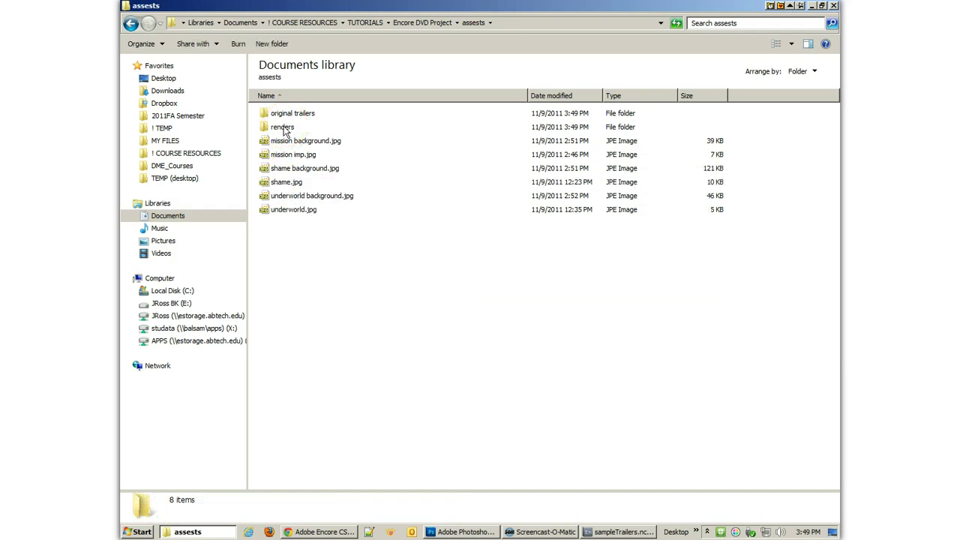
double_click(284, 129)
- Delete the three XMP files from the renders folder
left_click(332, 127)
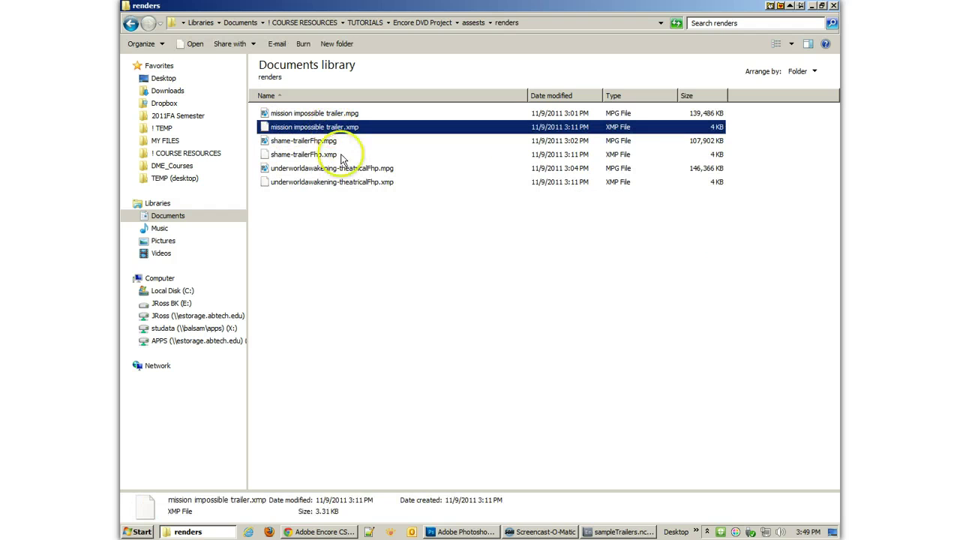
left_click(324, 156, "ctrl")
left_click(327, 183, "ctrl")
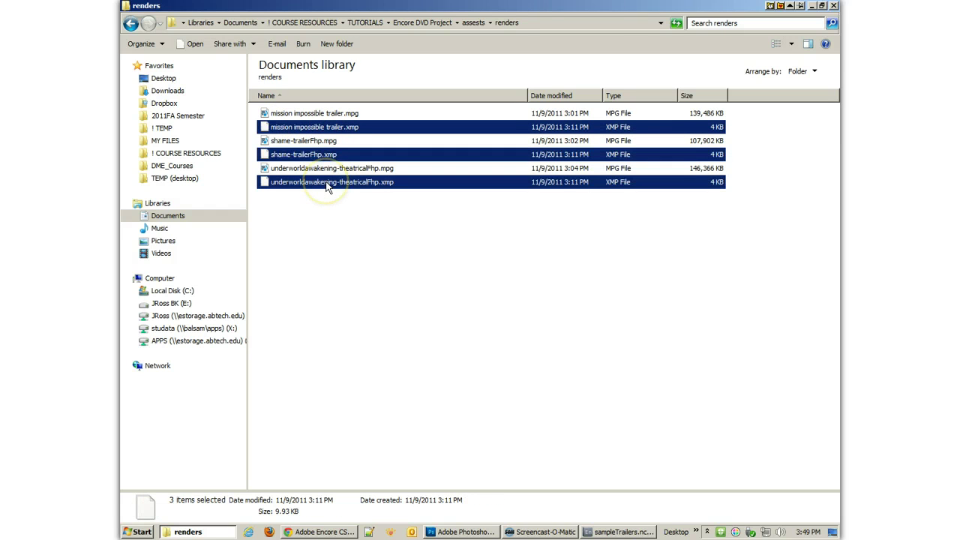
key("Delete")
key("Return")
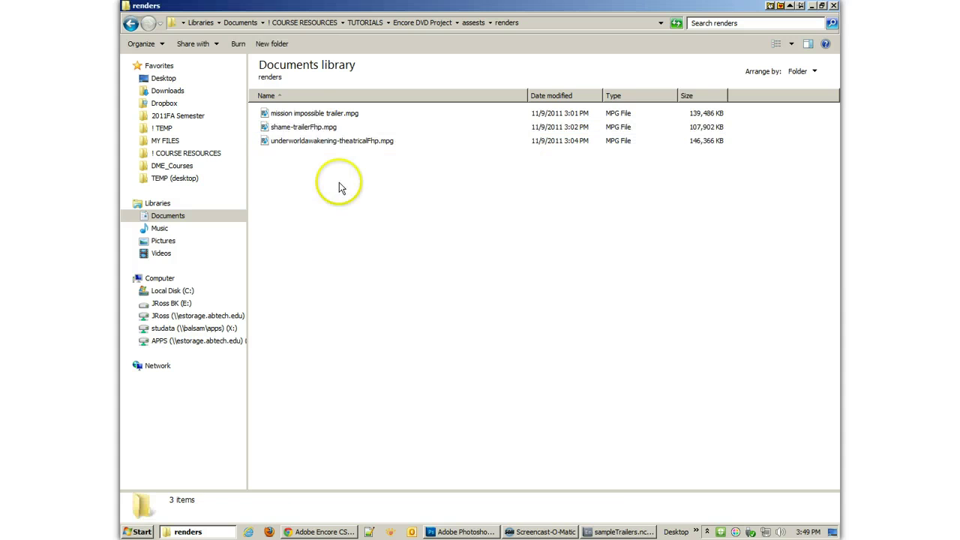
- Review the three MPG files, then check the original trailers folder contents
left_click(334, 114)
left_click(341, 141, "shift")
left_click(345, 246)
key("BackSpace")
double_click(296, 112)
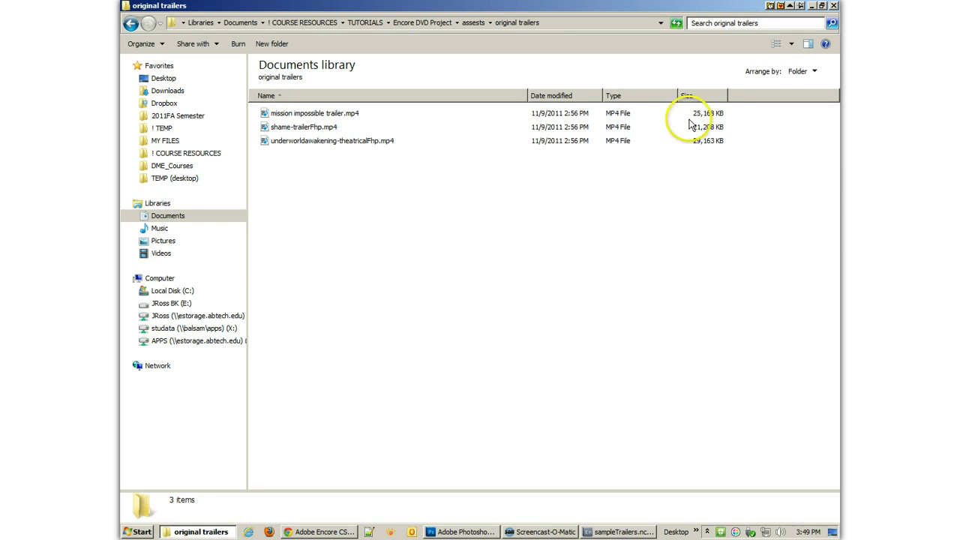
key("BackSpace")
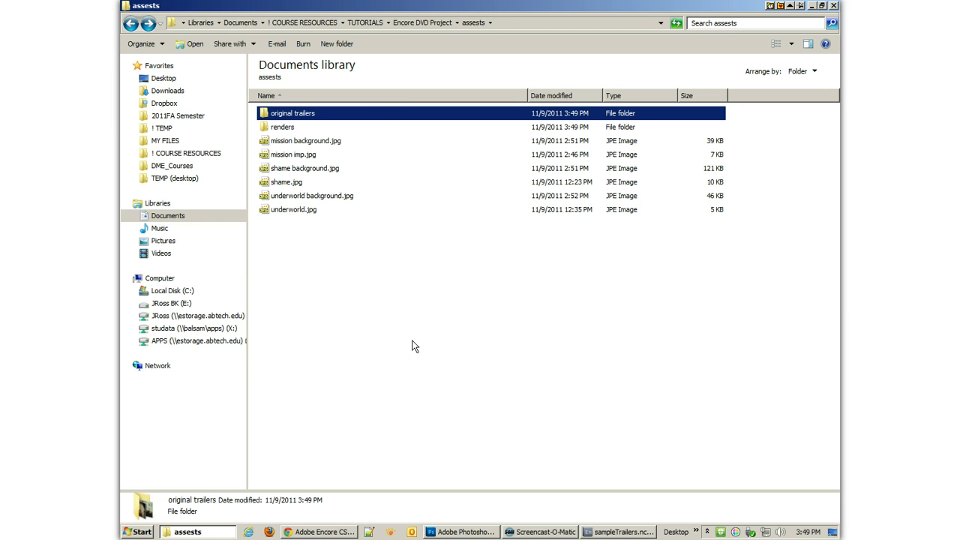
- Rename the renders folder in assests to 'trailers'
left_click(420, 23)
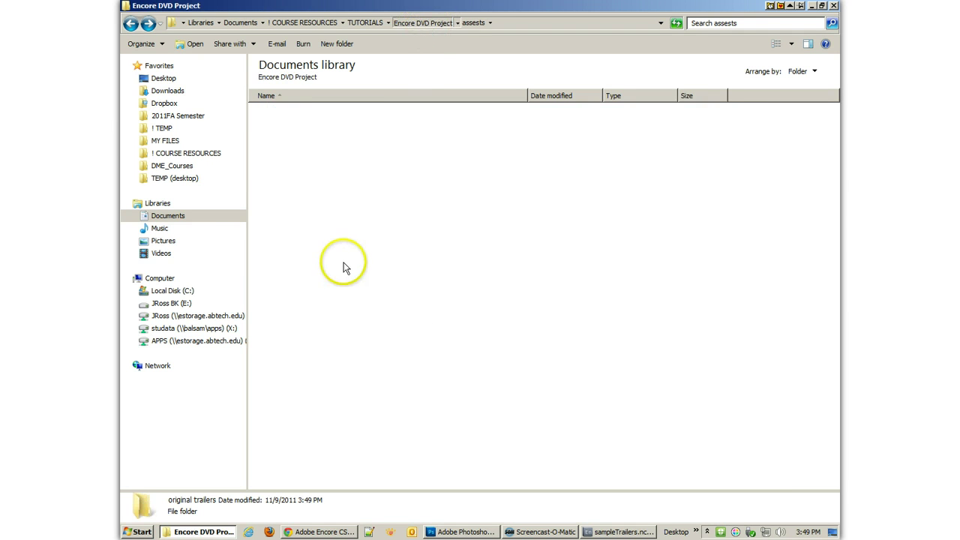
double_click(284, 112)
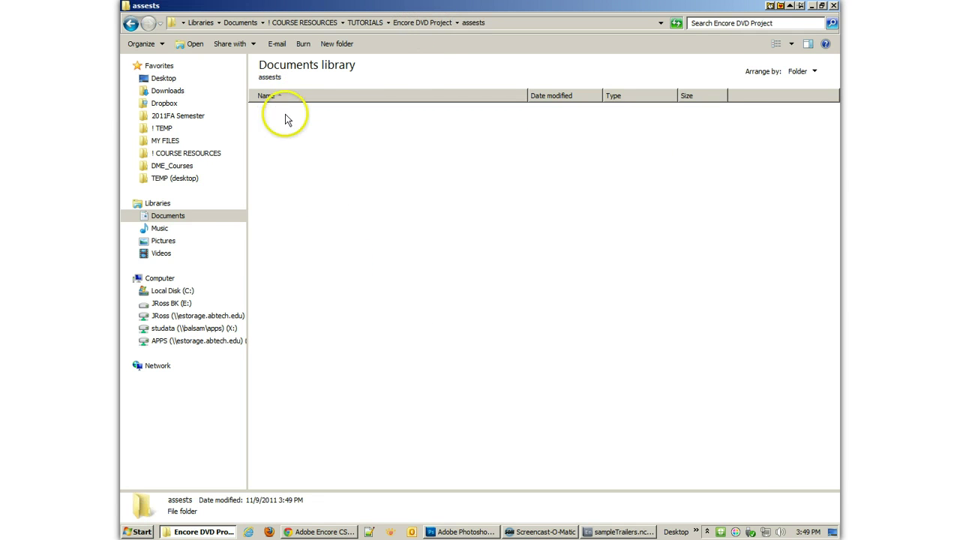
left_click(284, 126)
left_click(285, 127)
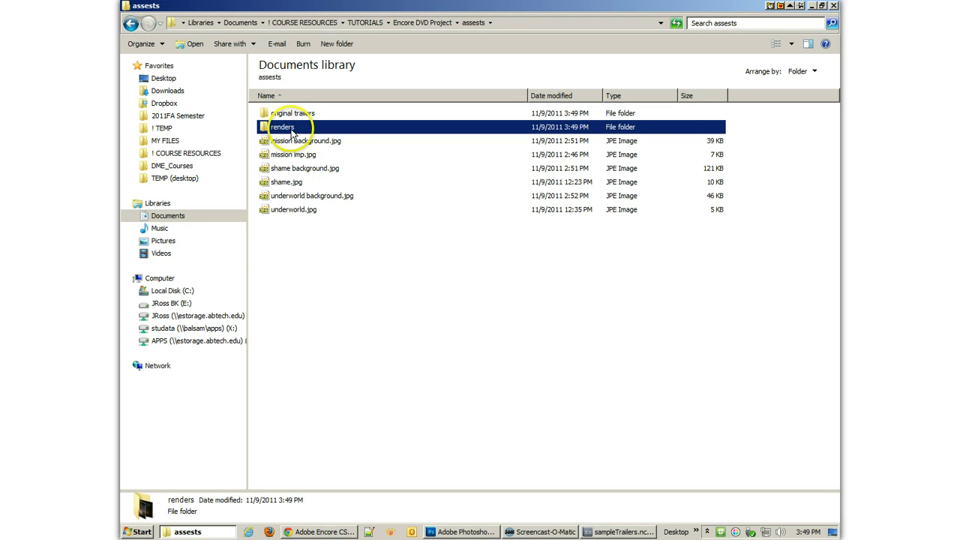
type("trail")
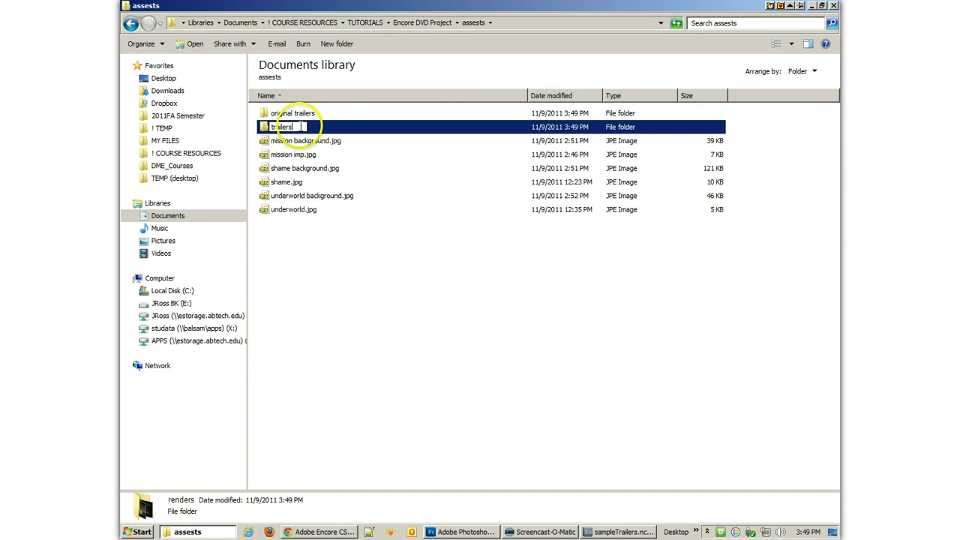
key("Return")
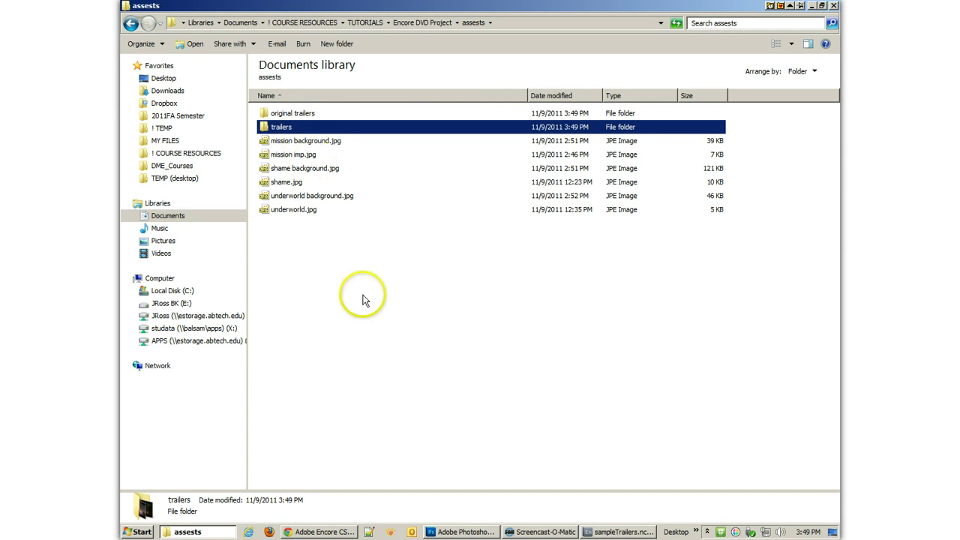
left_click(365, 306)
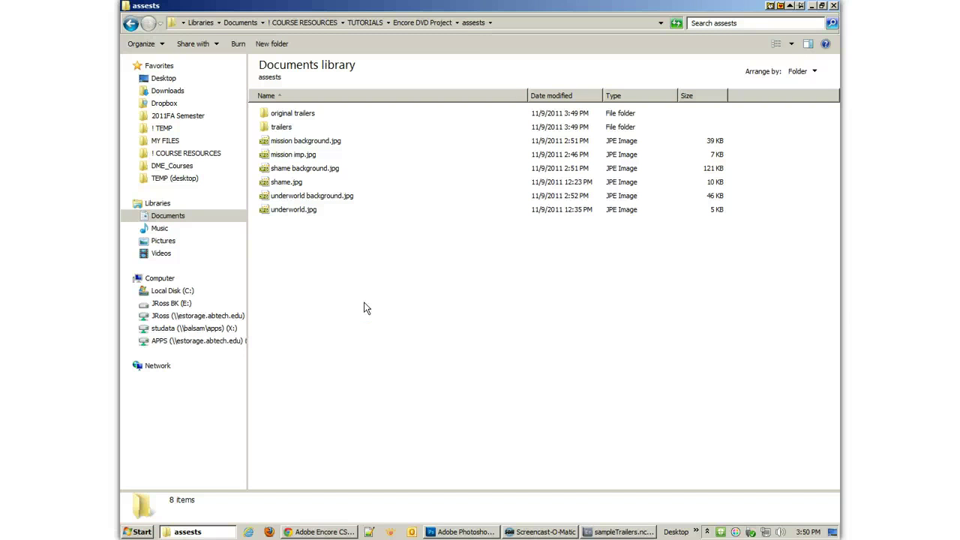
- Look over the Encore DVD Project folder, then bring the sampleTrailers Encore project forward
key("BackSpace")
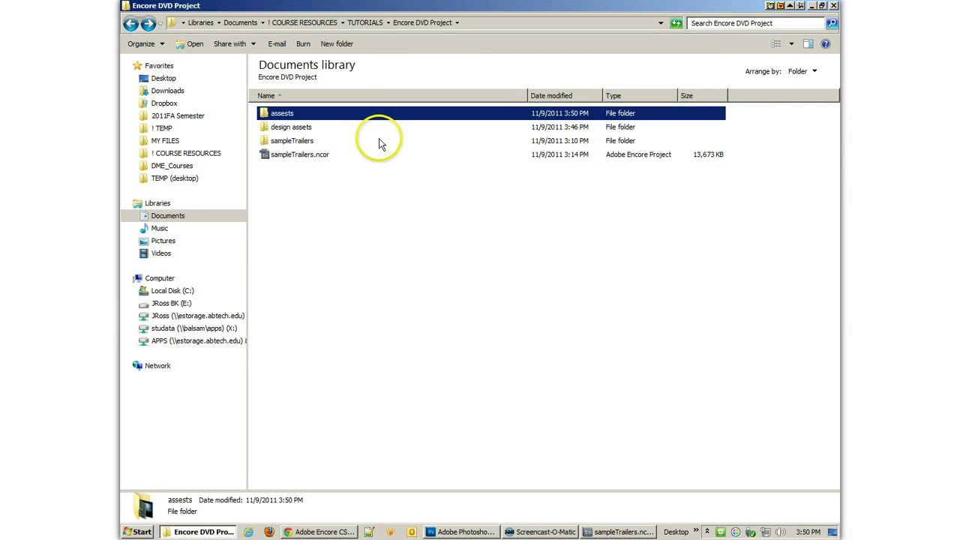
left_click(286, 129)
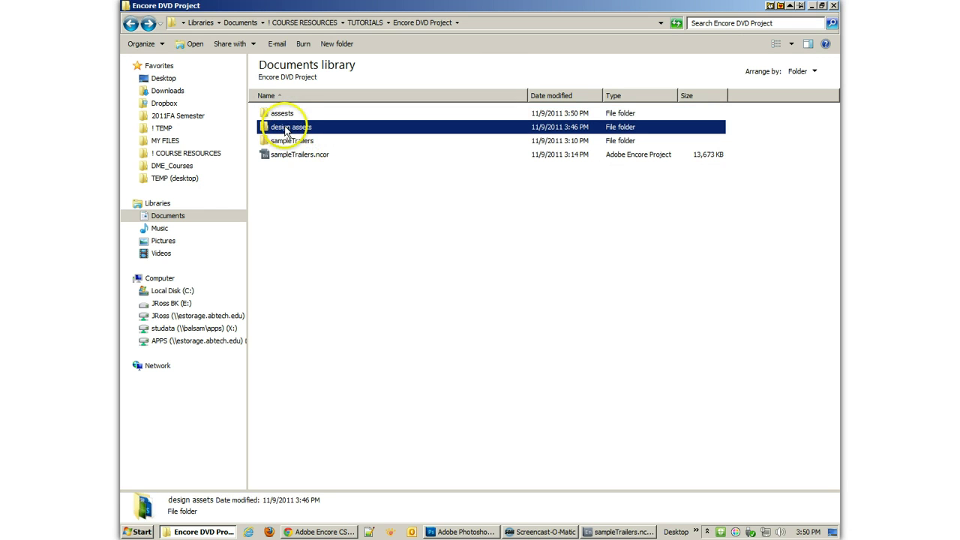
left_click(324, 233)
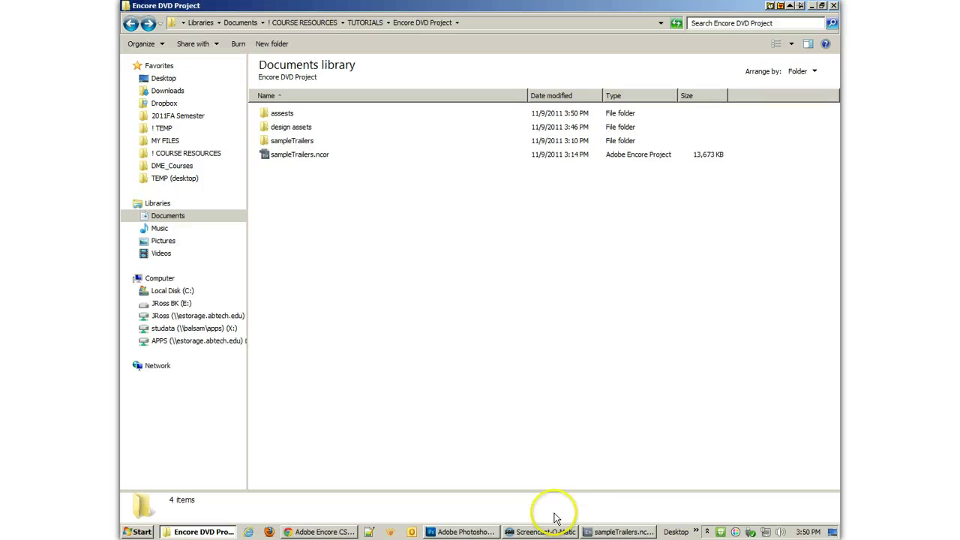
left_click(620, 529)
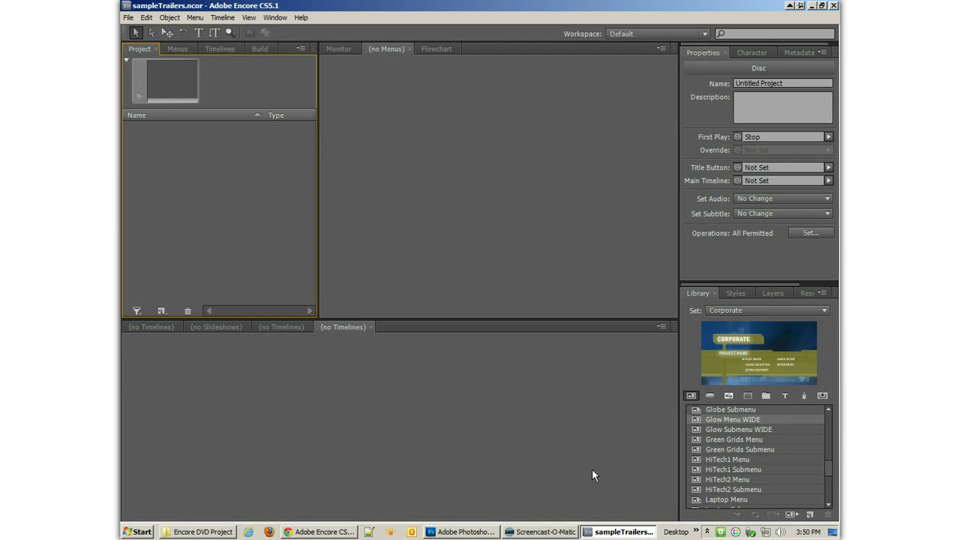
left_click(334, 528)
left_click(327, 15)
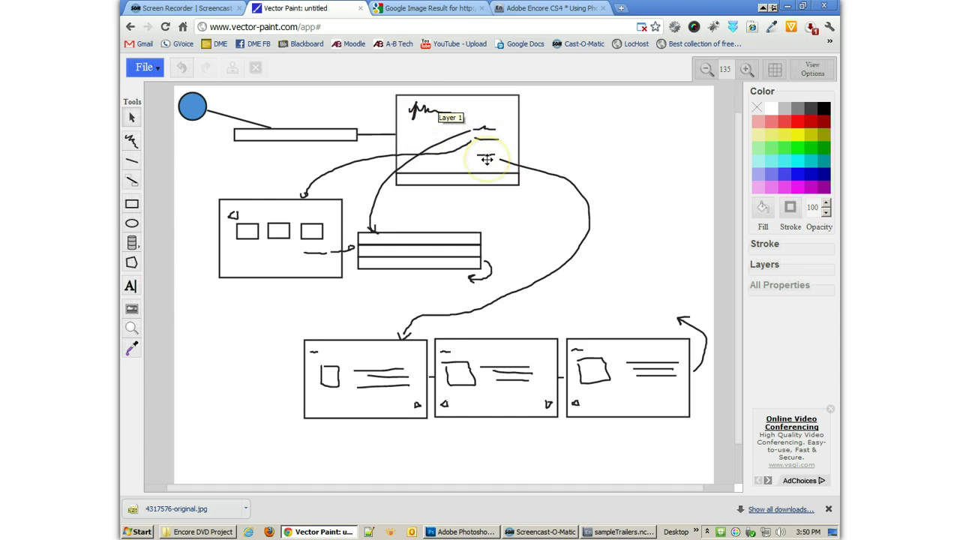
left_click(256, 233)
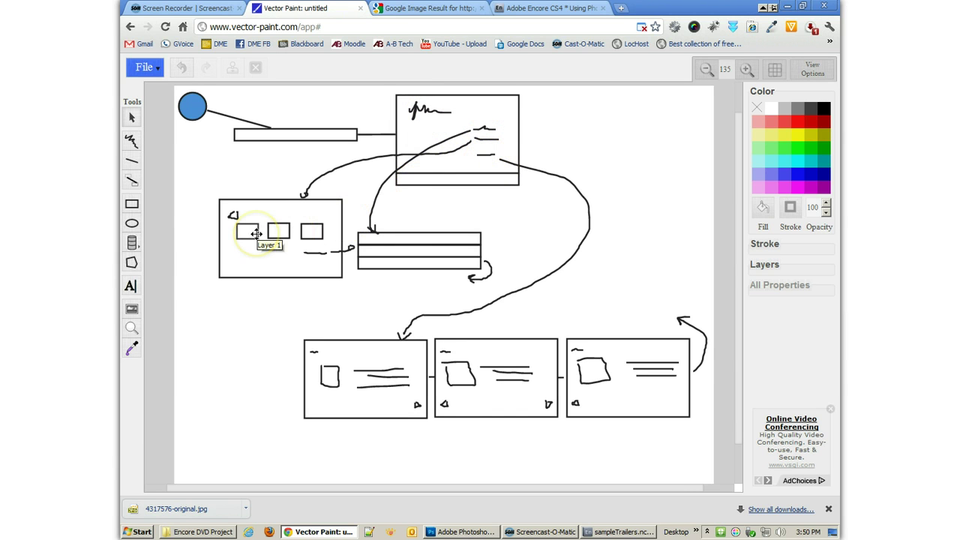
left_click(312, 229)
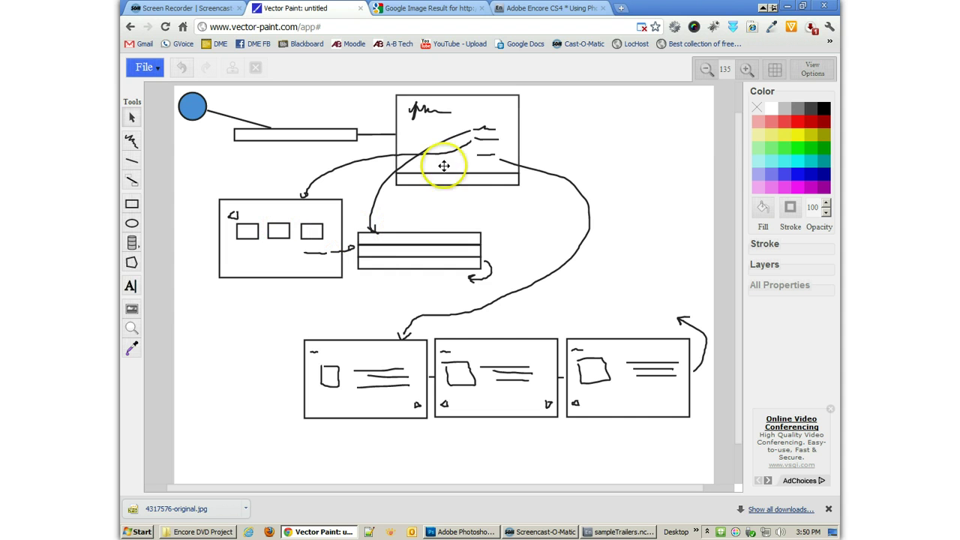
left_click(399, 262)
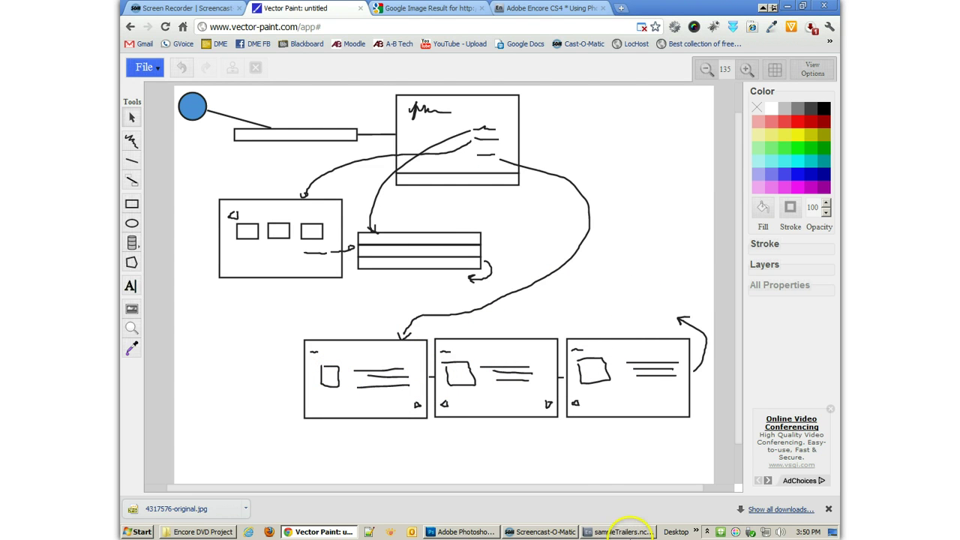
left_click(625, 532)
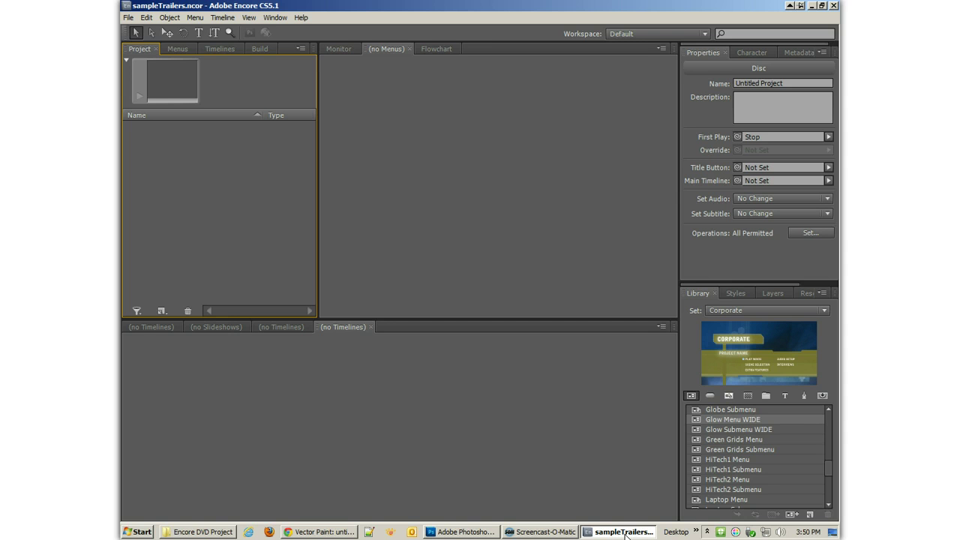
- Switch the Library to the Education set and preview the Class Menu and Submenu HD templates
left_click(725, 310)
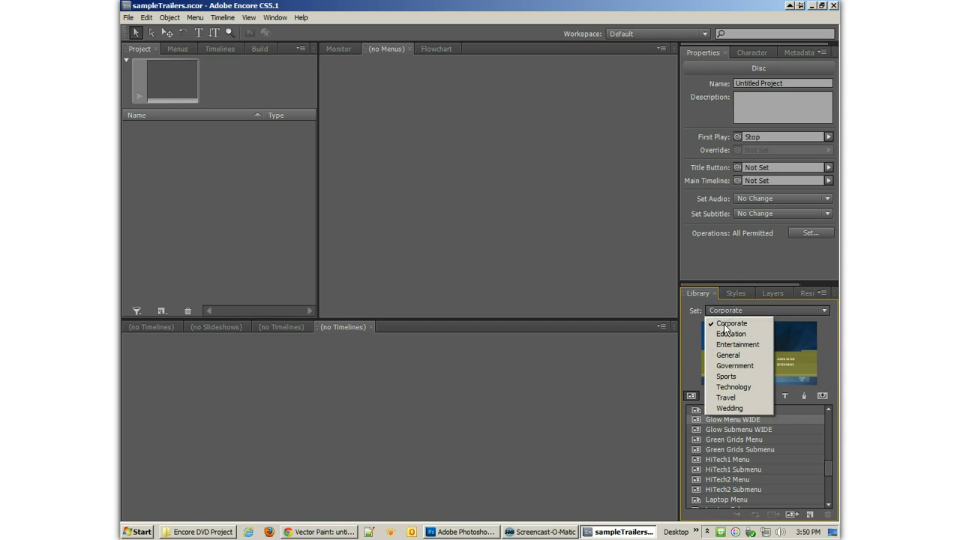
left_click(724, 332)
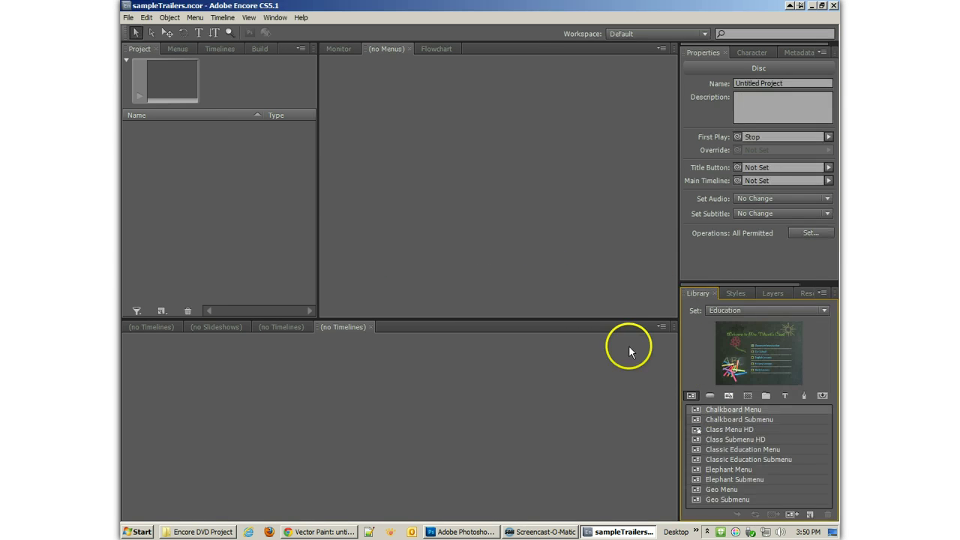
left_click(728, 429)
left_click(731, 459)
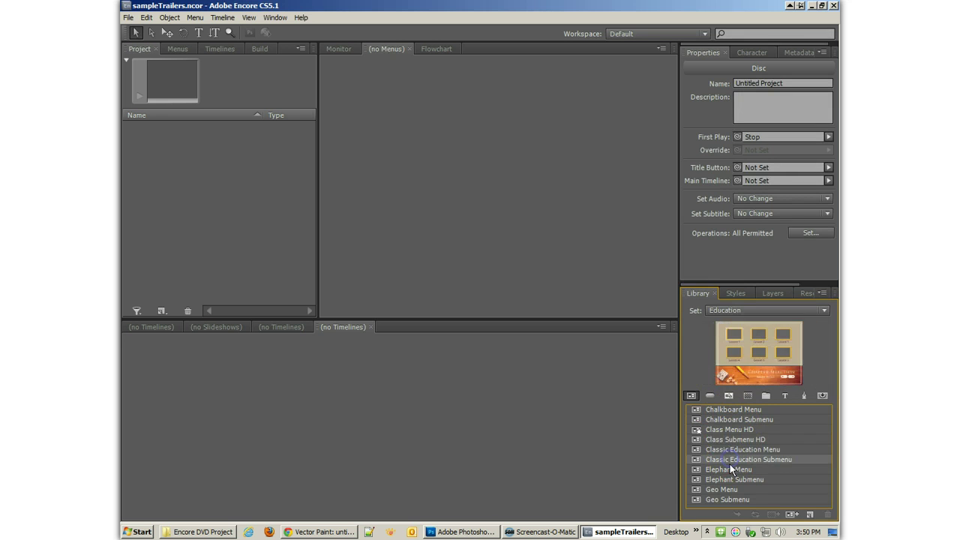
left_click(732, 440)
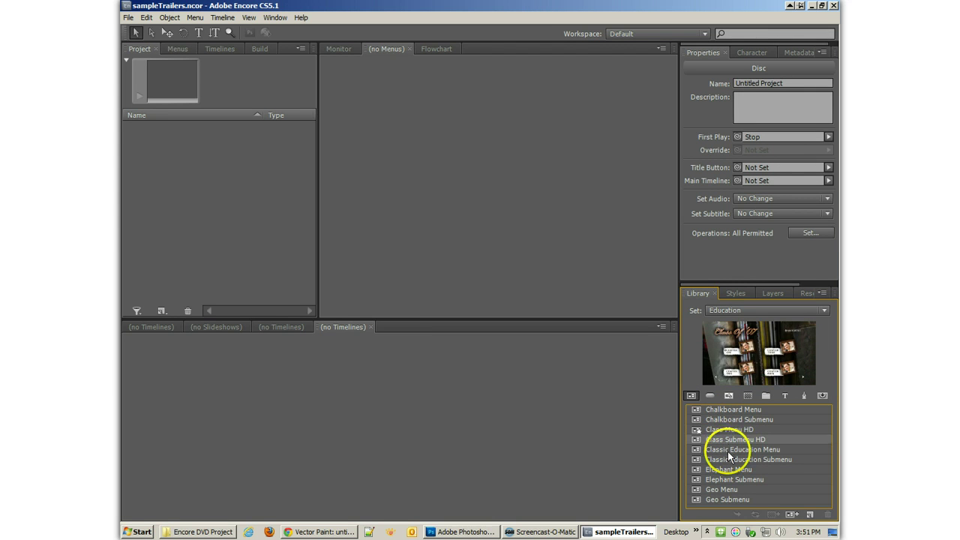
left_click(729, 453)
left_click(727, 439)
left_click(726, 430)
left_click(729, 441)
left_click(729, 433)
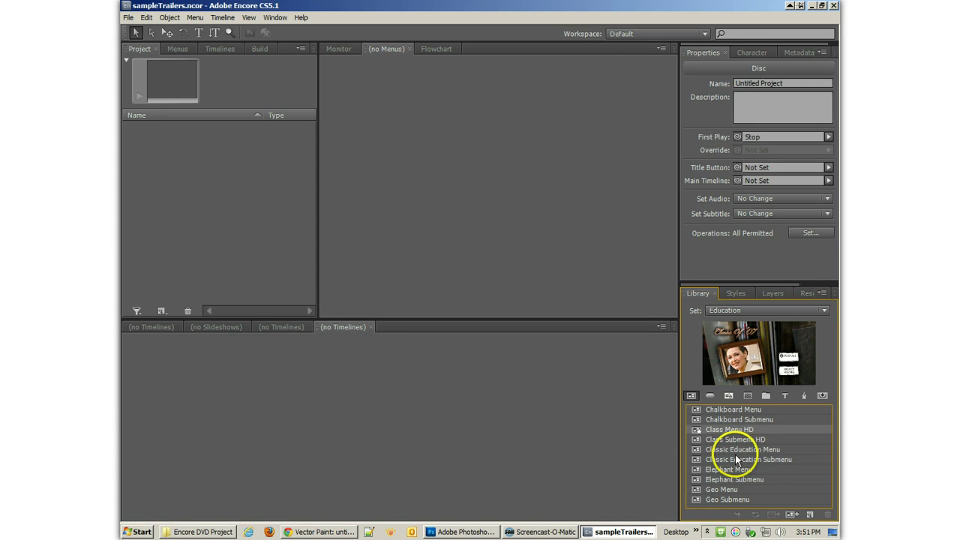
- Preview the Chalkboard, Elephant and Geo Education templates, returning to Class Submenu HD
left_click(741, 443)
left_click(740, 440)
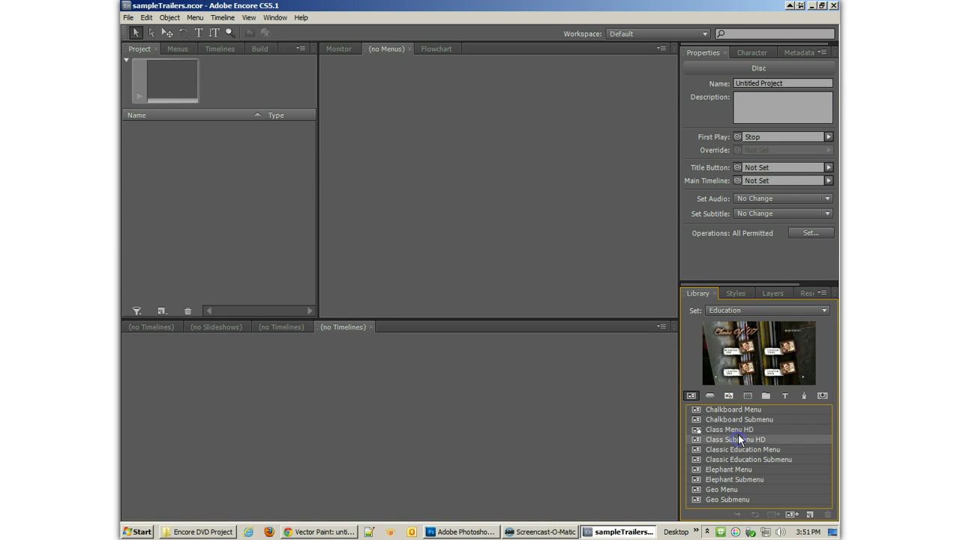
left_click(742, 412)
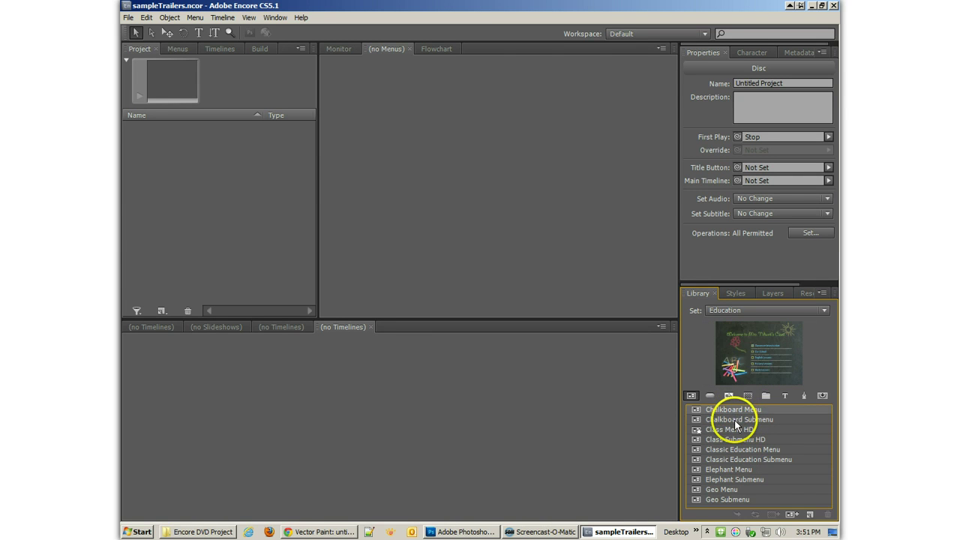
left_click(742, 420)
left_click(726, 470)
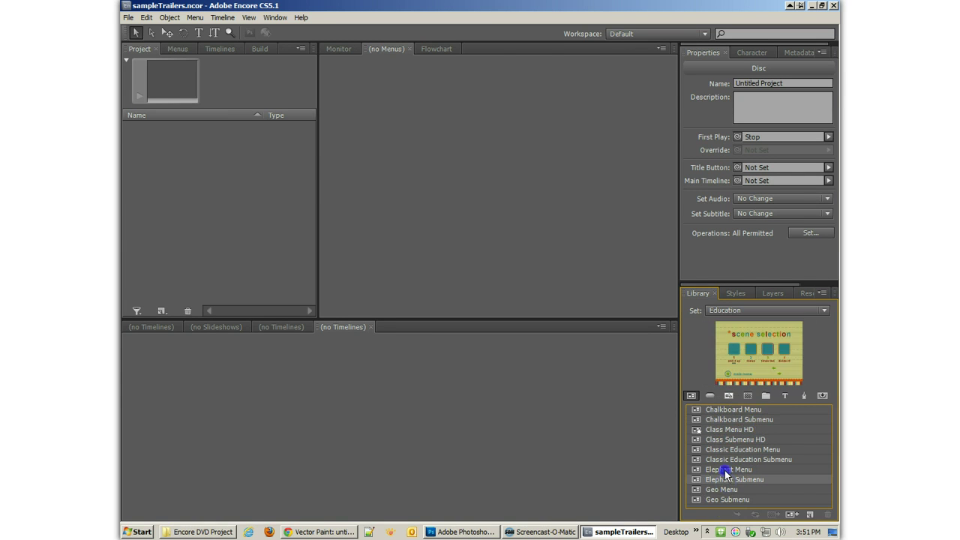
left_click(725, 480)
left_click(724, 490)
left_click(718, 500)
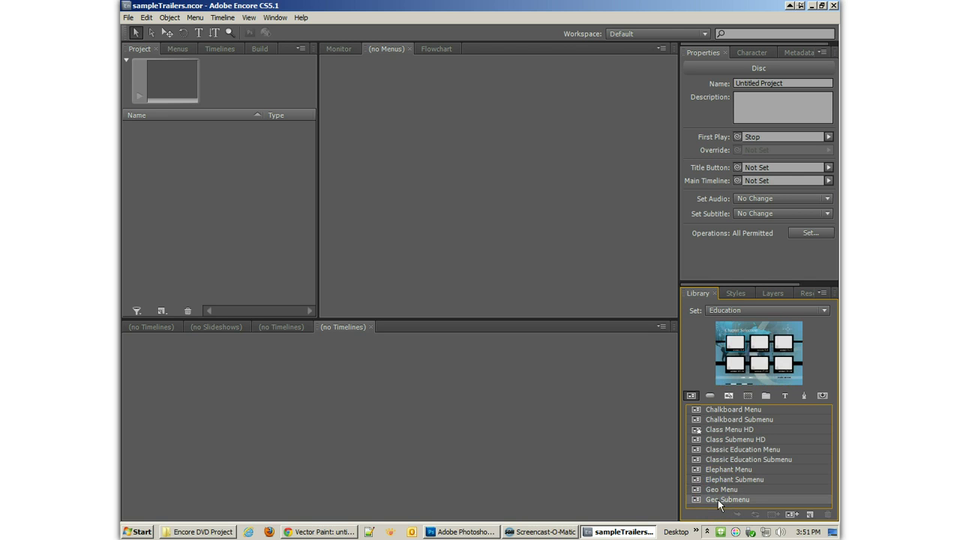
key("Up")
key("Up")
key("Up")
key("Up")
key("Up")
key("Up")
key("Up")
key("Up")
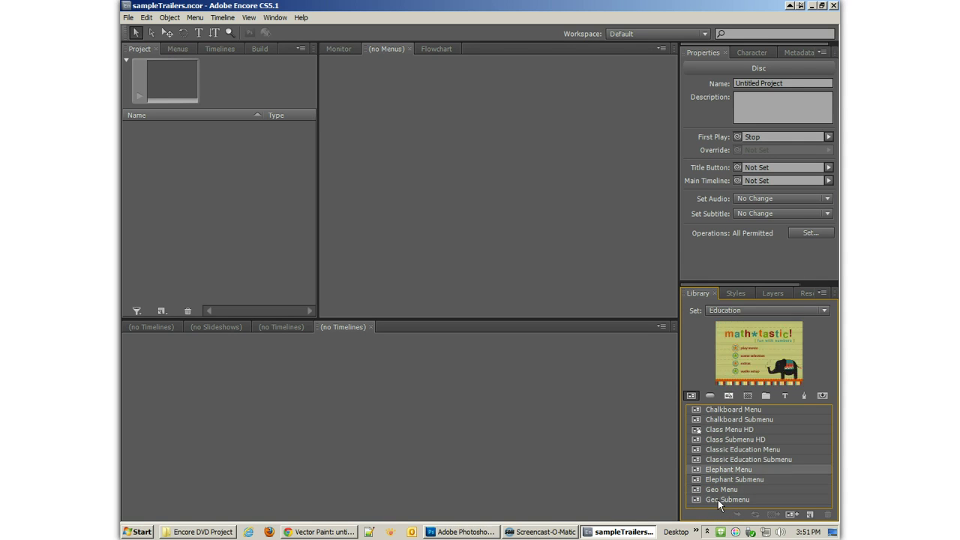
key("Up")
key("Down")
key("Down")
key("Down")
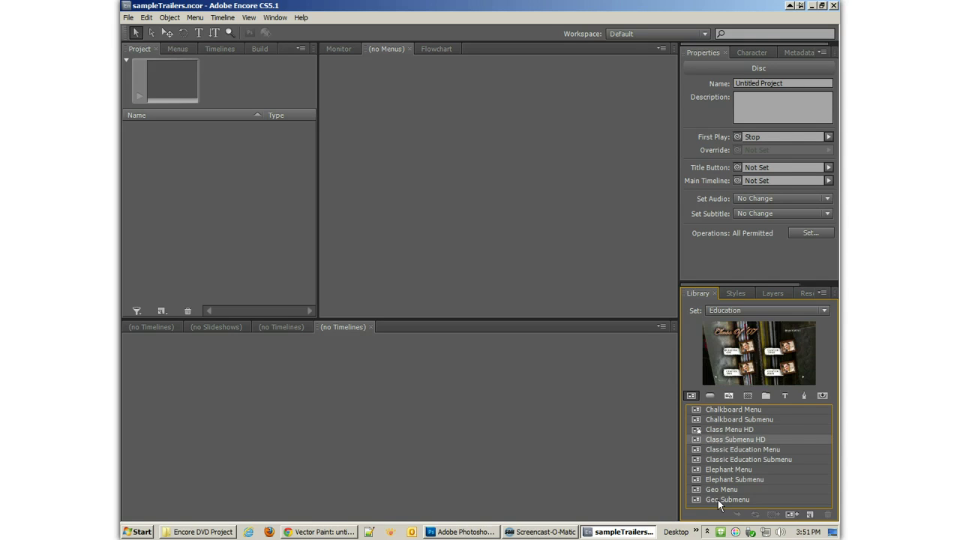
key("Up")
key("Down")
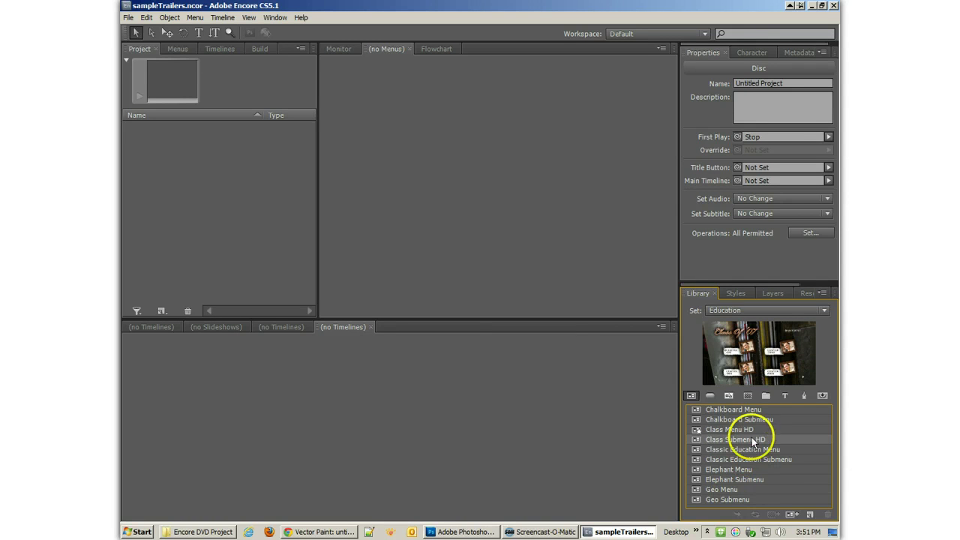
- Switch back to the Corporate set and select the Blue Sky Menu WIDE template
left_click(731, 311)
left_click(732, 316)
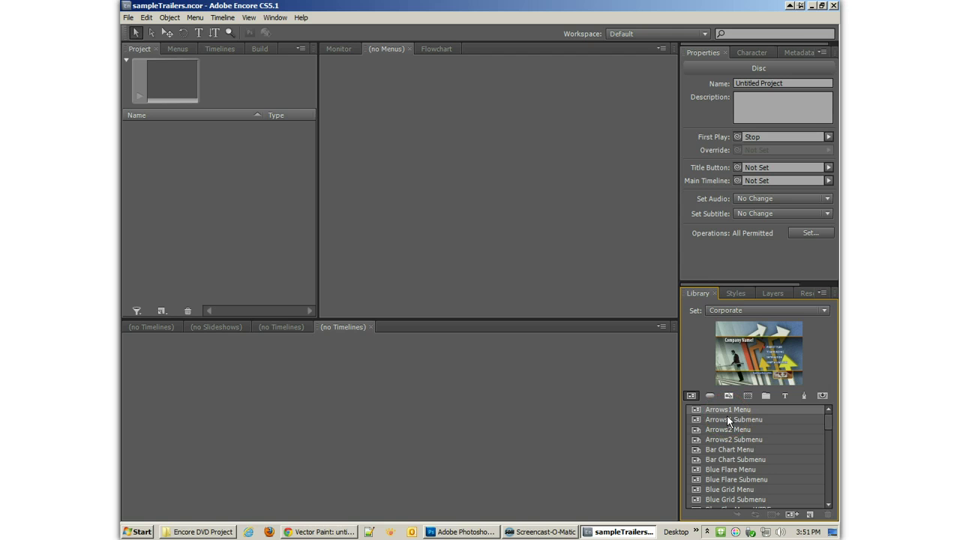
left_click(722, 418)
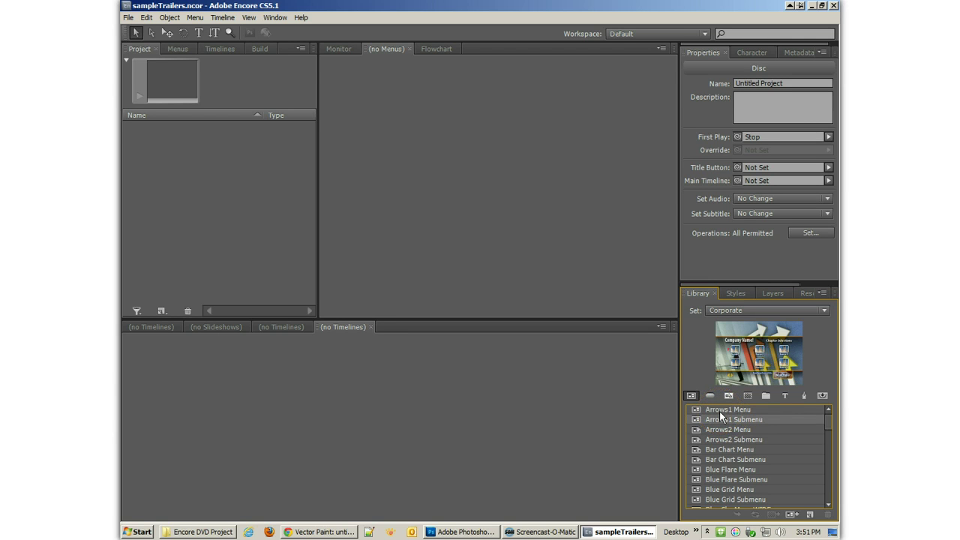
key("Down")
key("Down")
key("Down")
key("Down")
key("Down")
key("Down")
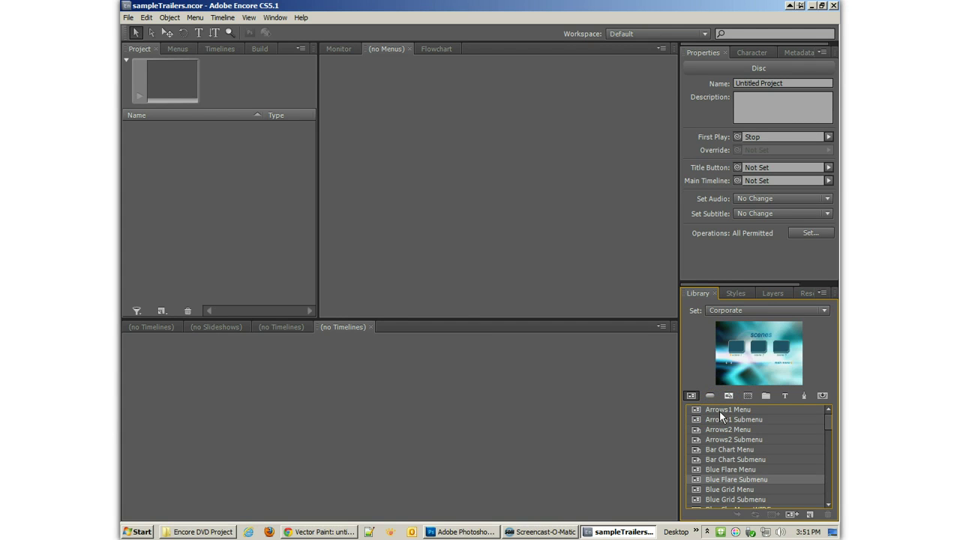
key("Down")
key("Down")
key("Down")
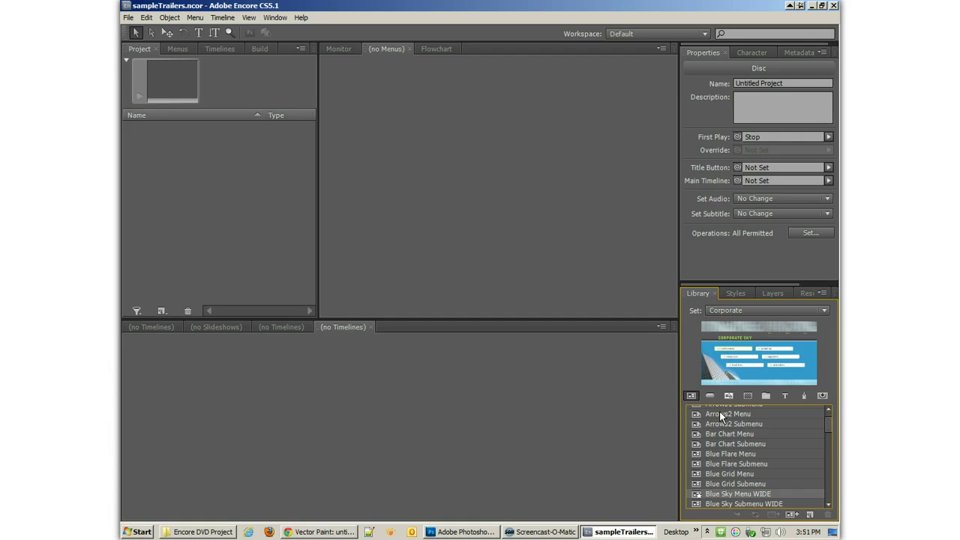
left_click(700, 495)
- Add Blue Sky Menu WIDE to the project and select its conferences, planning, suppliers and facilities buttons
left_click_drag(700, 493, 163, 181)
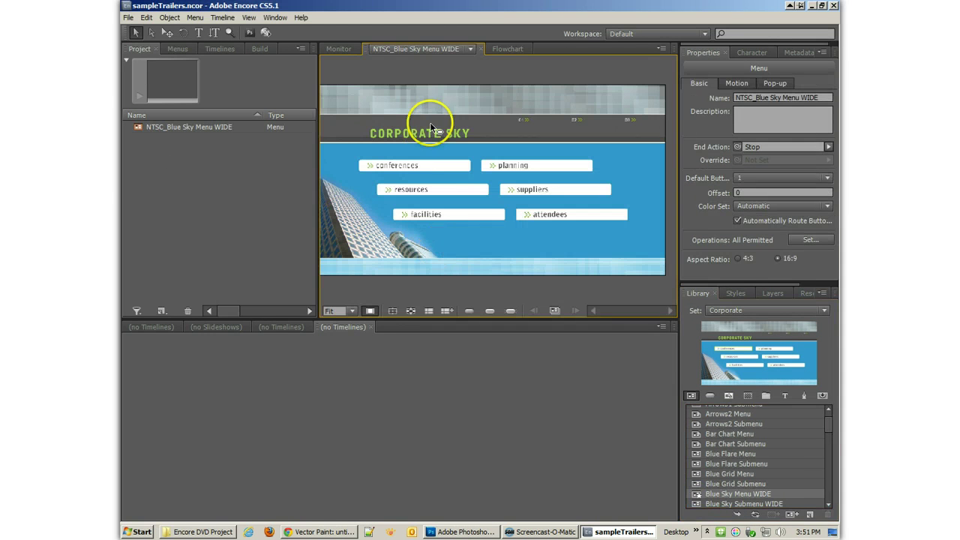
left_click(400, 166)
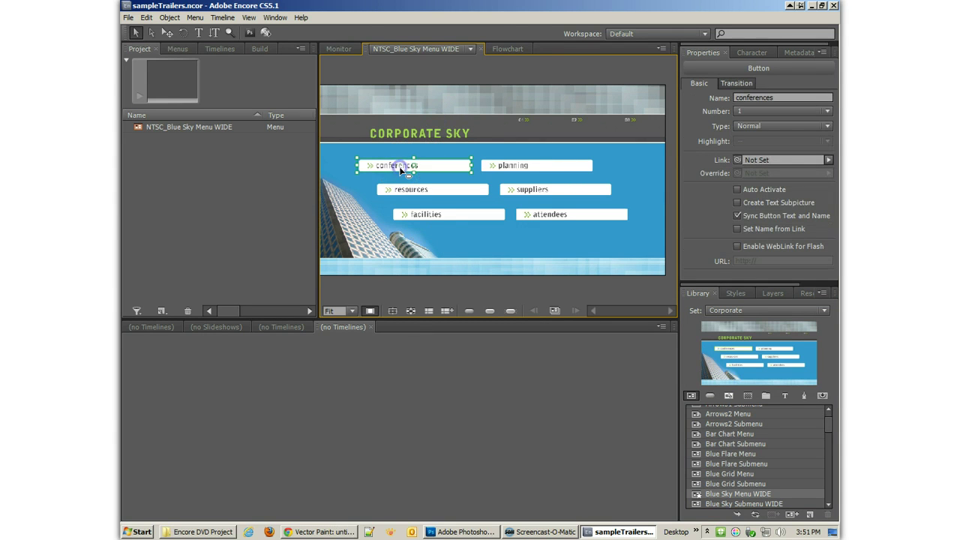
left_click(546, 164)
left_click(440, 190)
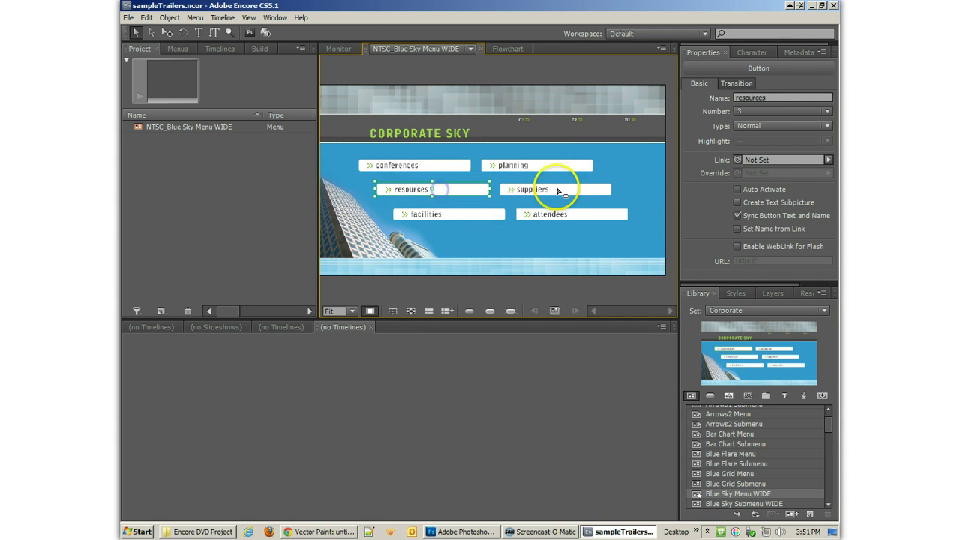
left_click(557, 189)
left_click(455, 212)
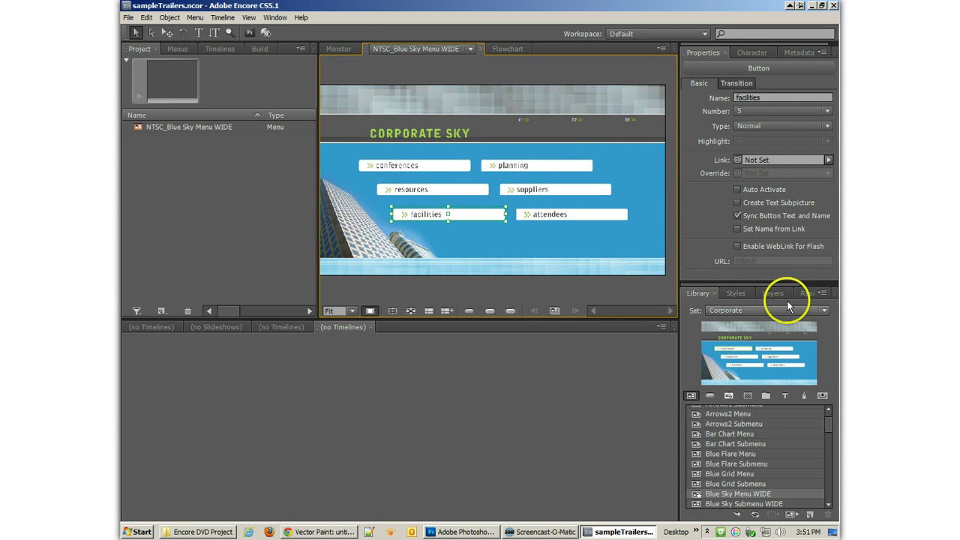
- Show the menu's Layers list and expand, then collapse, the conferences button group
left_click(774, 294)
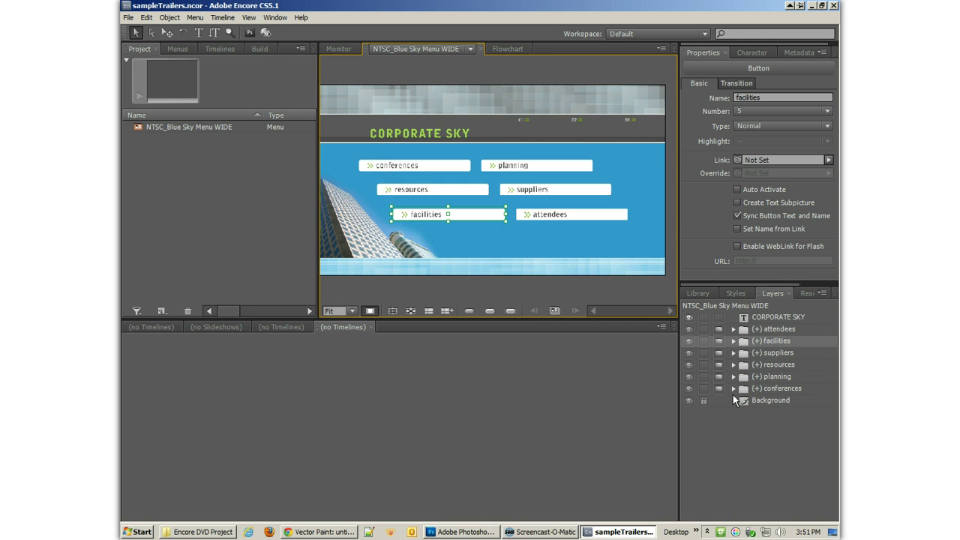
left_click(734, 388)
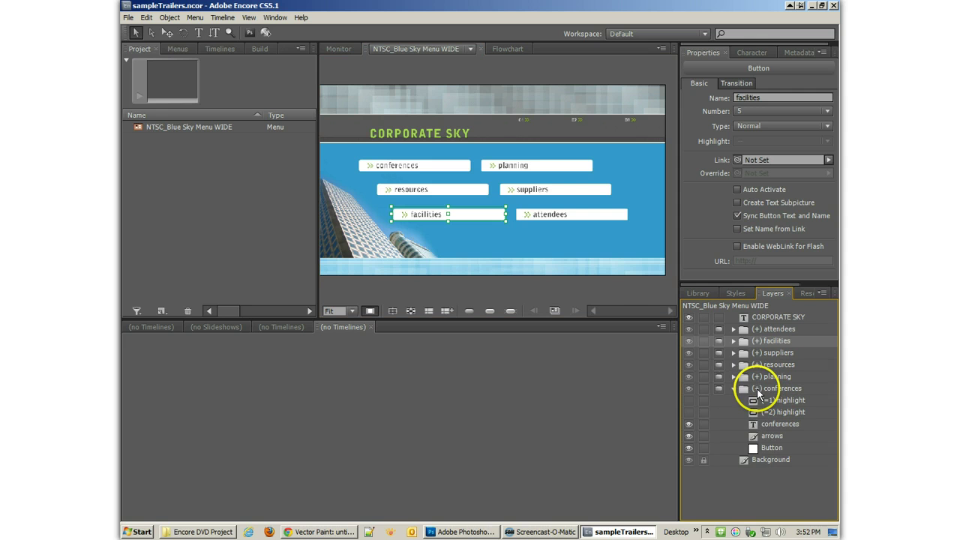
left_click(734, 388)
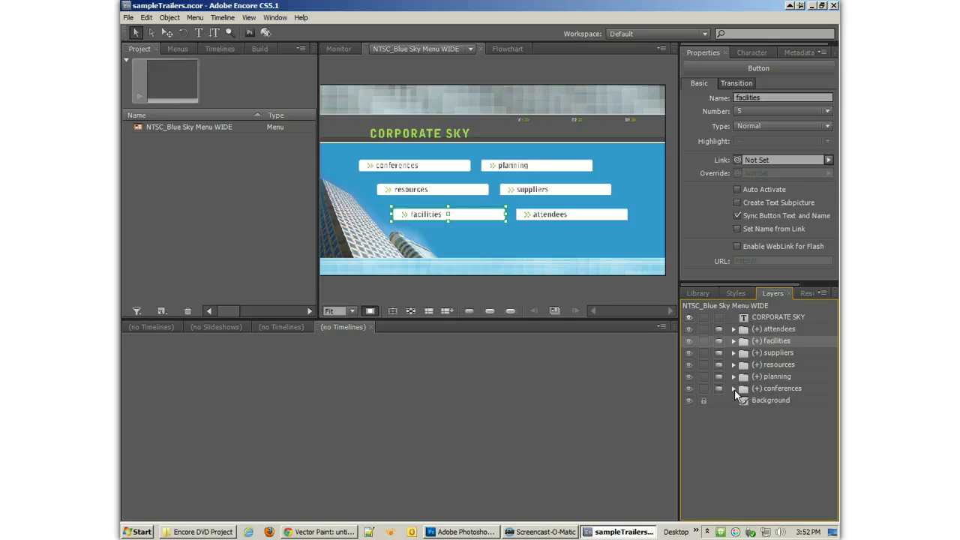
- Expand the facilities group and preview the buttons' normal, selected and activated highlights
left_click(733, 341)
left_click(782, 366)
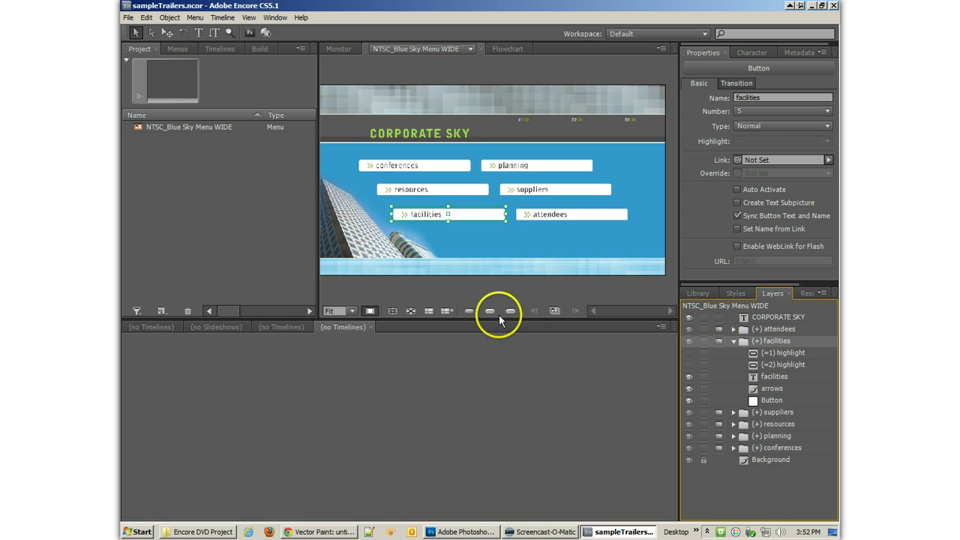
left_click(470, 311)
left_click(488, 312)
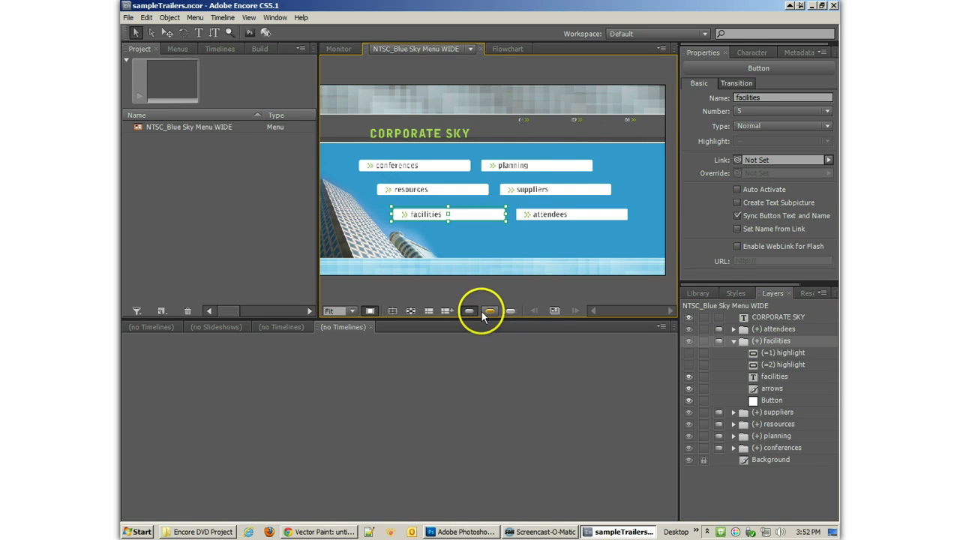
left_click(511, 312)
left_click(488, 312)
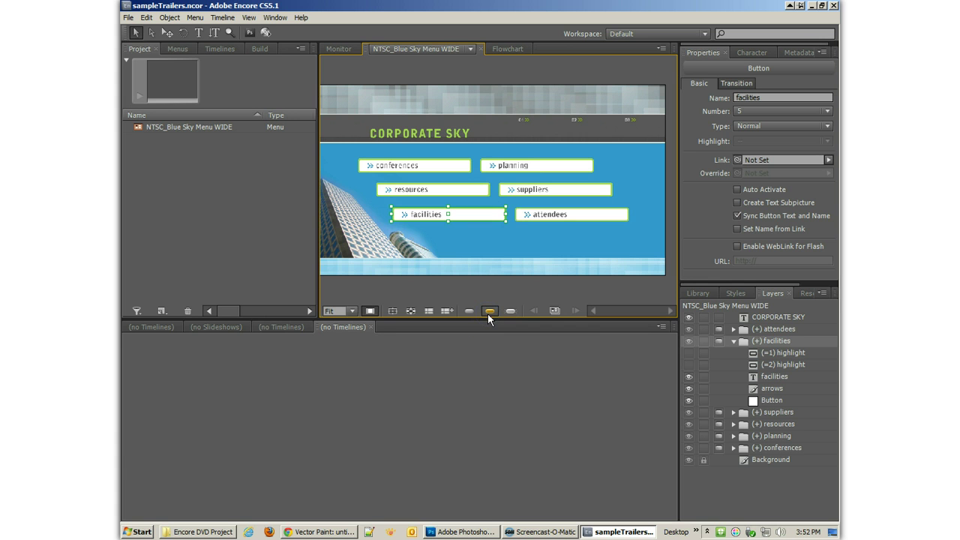
- Toggle the facilities (=1) and (=2) highlight layers, then return the preview to normal state
left_click(690, 353)
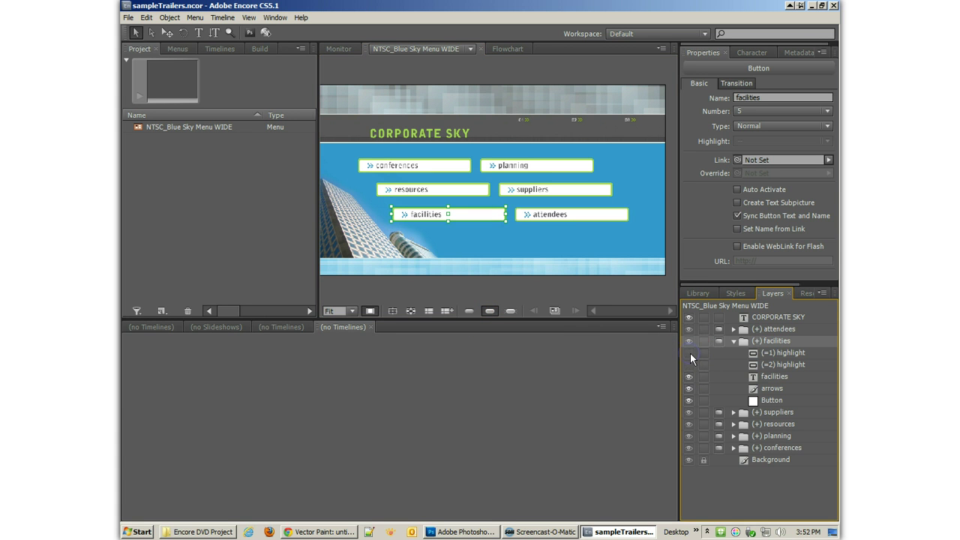
left_click(691, 365)
left_click(773, 353)
left_click(781, 364)
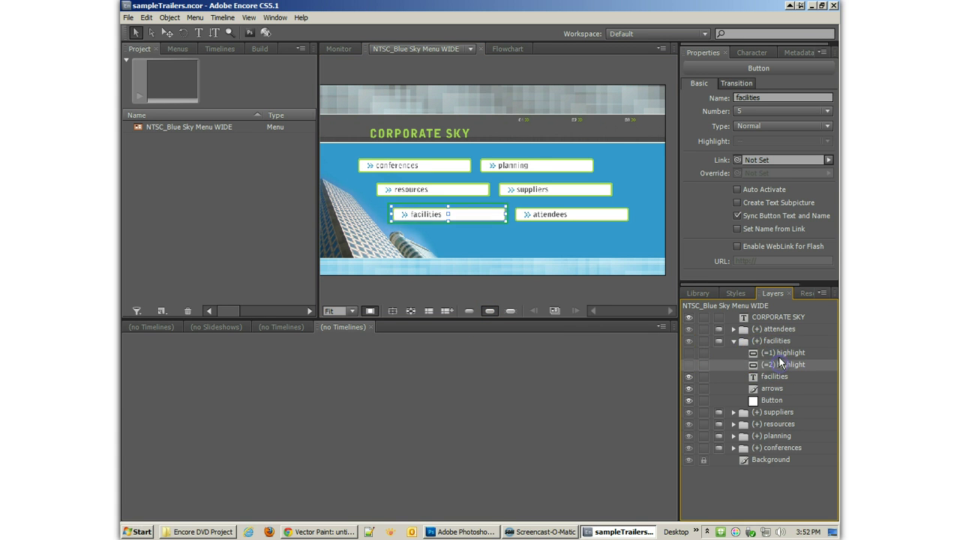
left_click(780, 353)
left_click(780, 365)
left_click(776, 376)
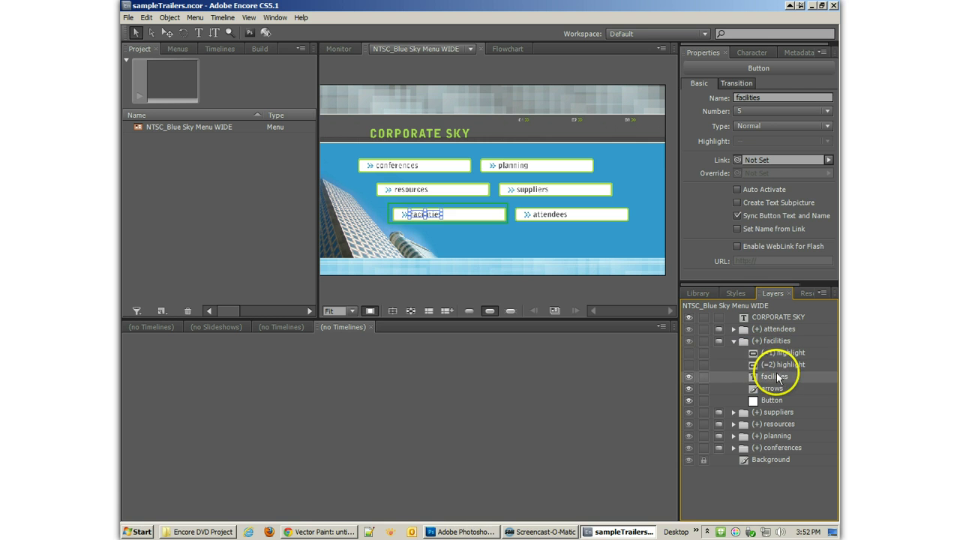
left_click(554, 294)
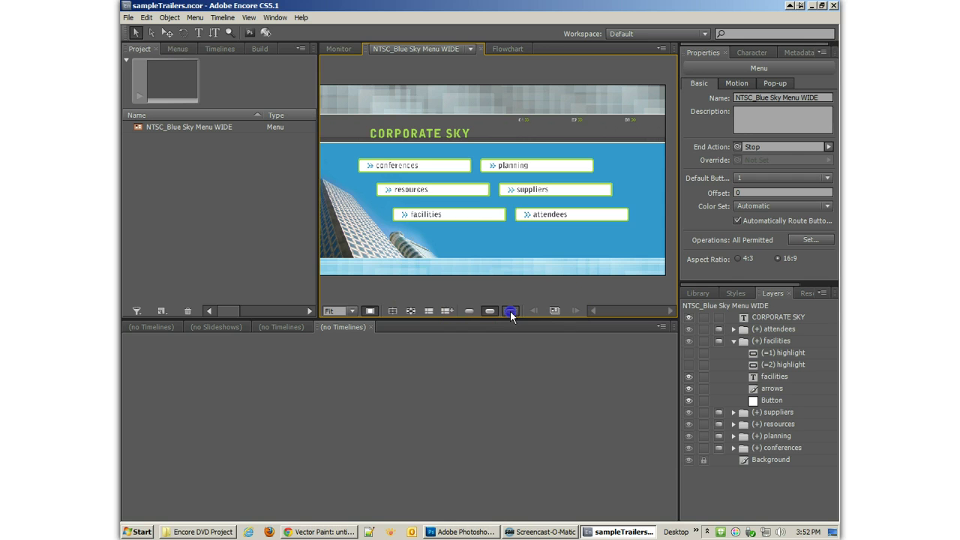
left_click(469, 311)
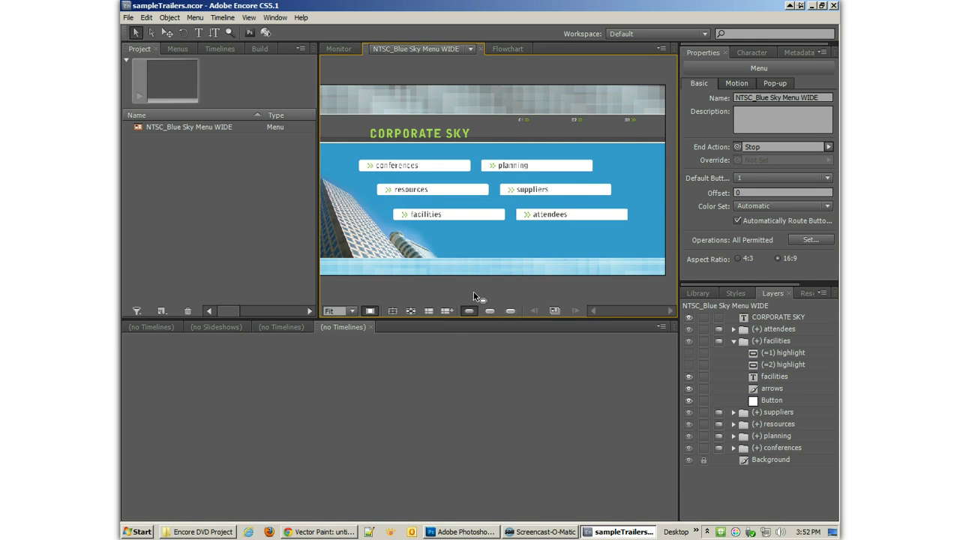
- Check Edit Menu Color Set without changes, collapse the facilities group, and return to Explorer
left_click(195, 18)
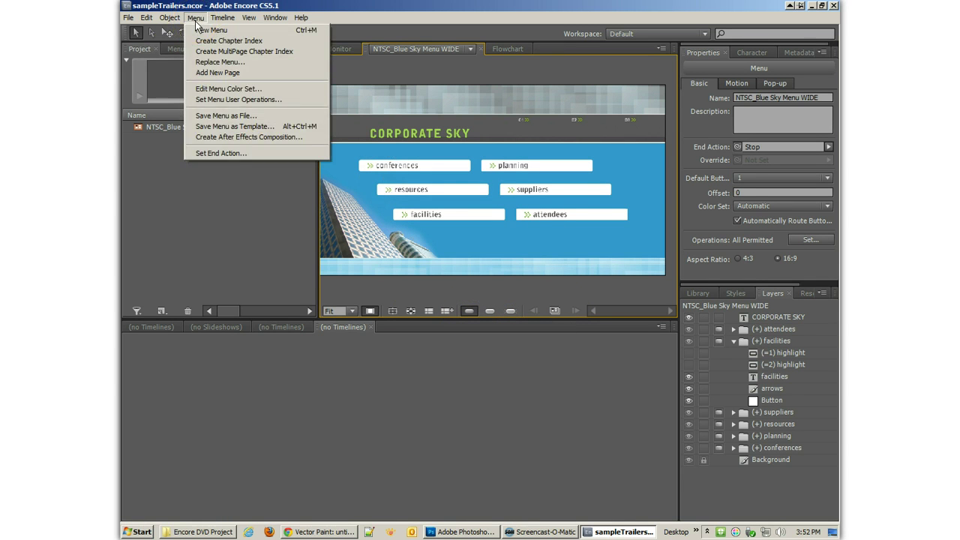
left_click(248, 90)
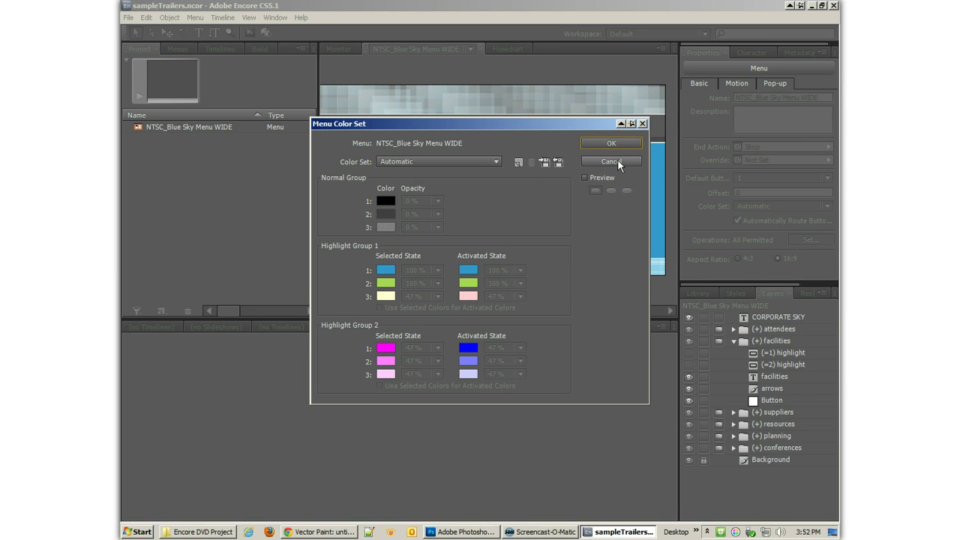
left_click(615, 163)
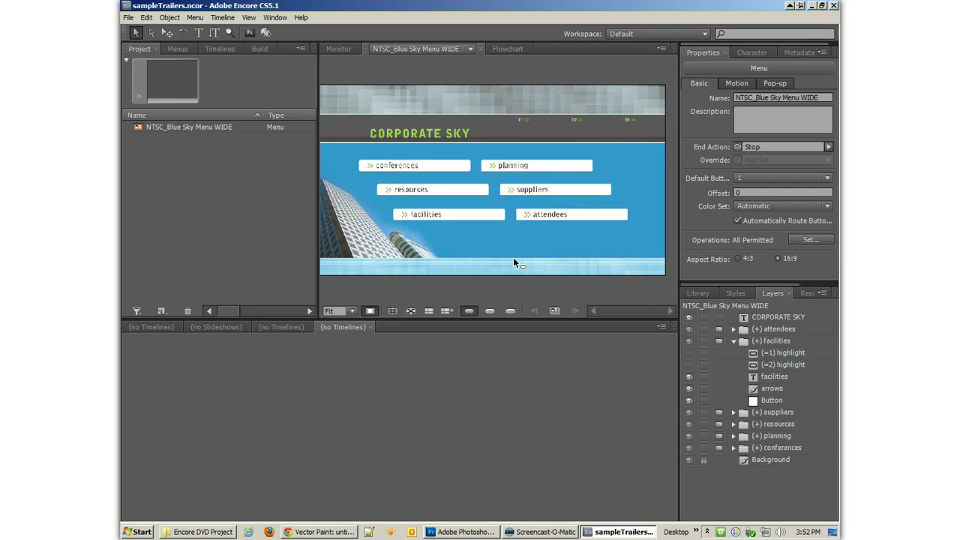
left_click(734, 341)
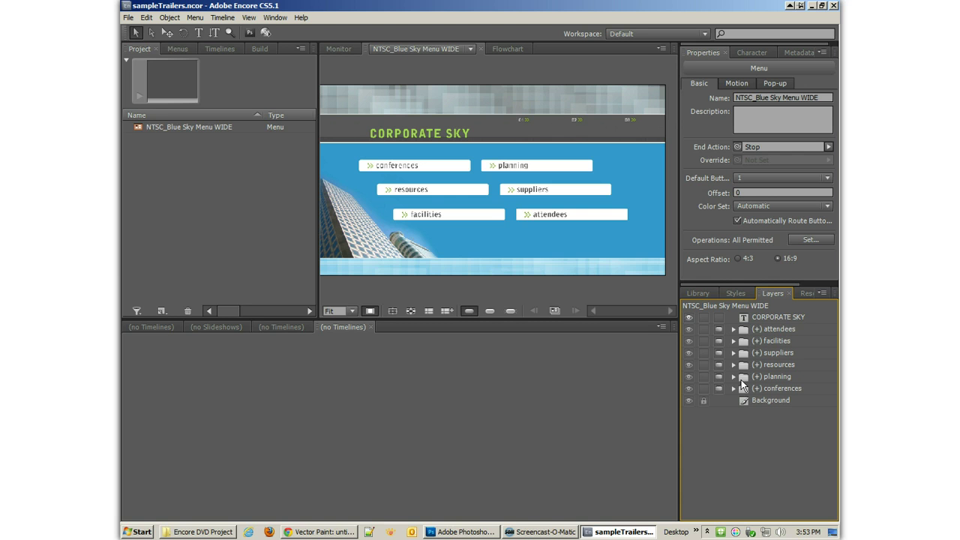
left_click(201, 532)
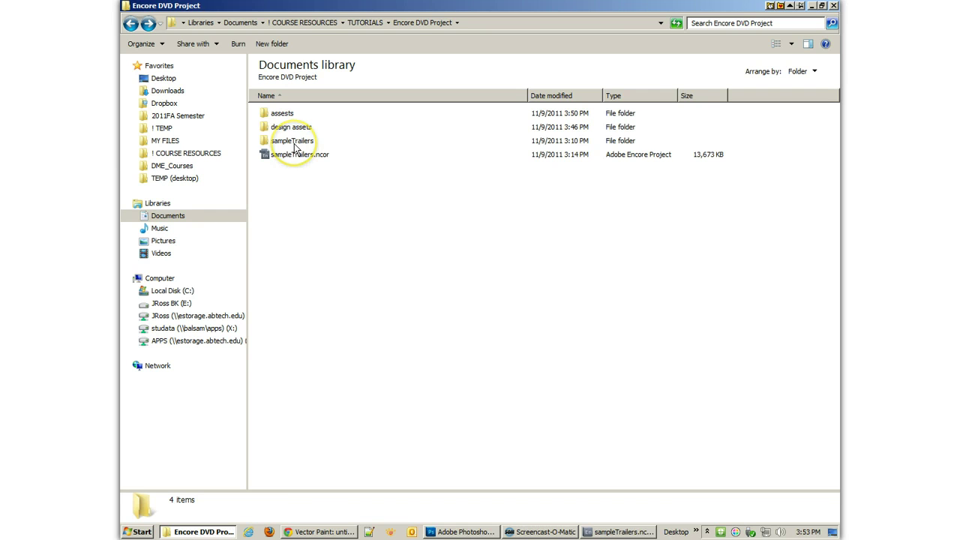
- Locate NTSC_Blue Sky Menu WIDE.psd in sampleTrailers › Sources › Menus
double_click(293, 142)
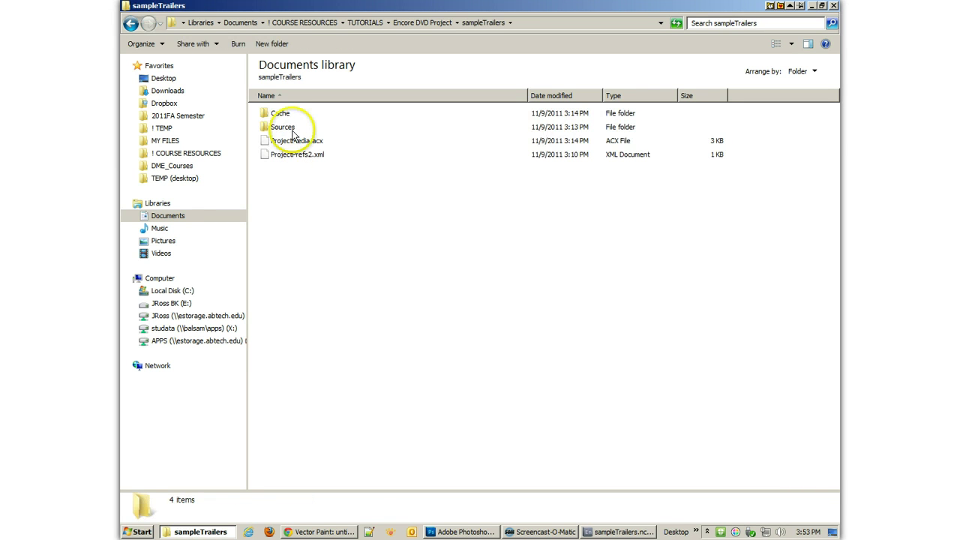
double_click(293, 132)
double_click(282, 116)
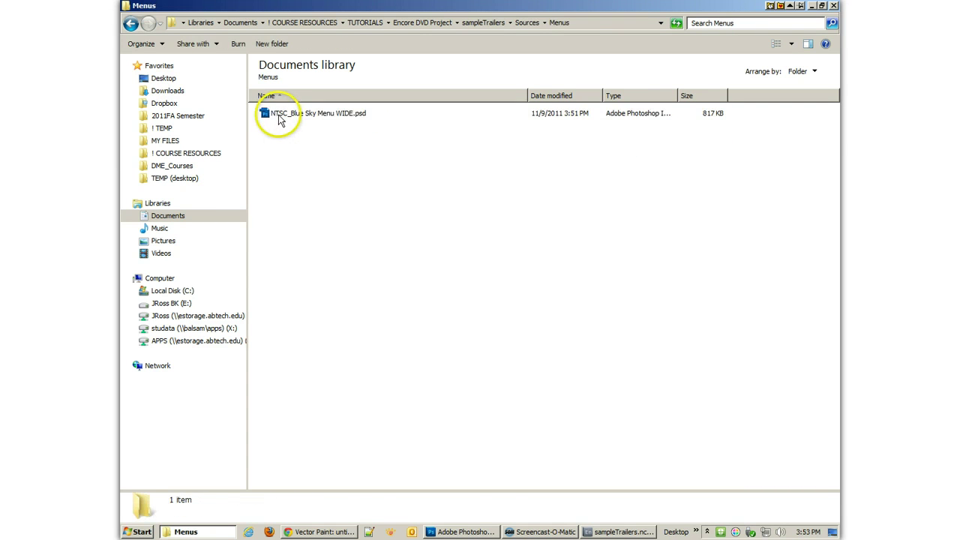
left_click(278, 120)
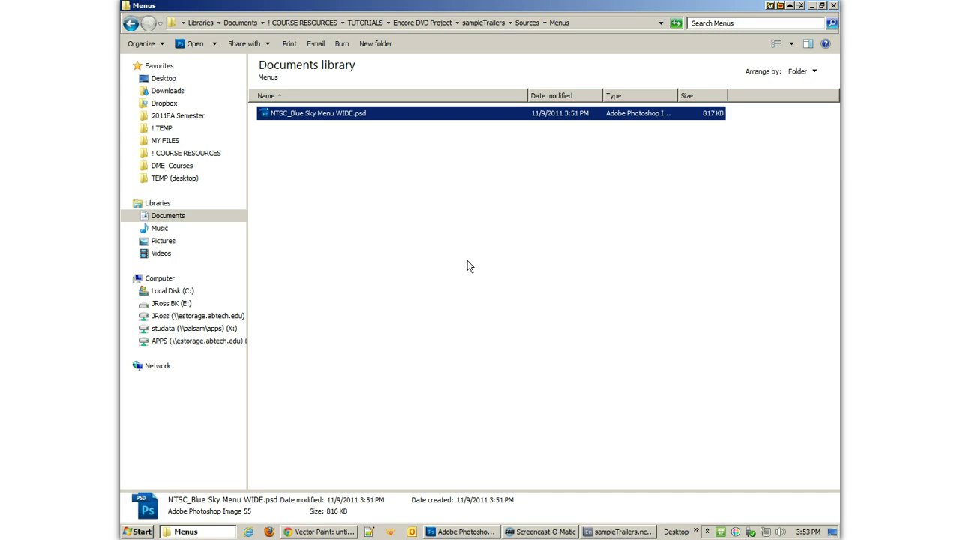
left_click(299, 116)
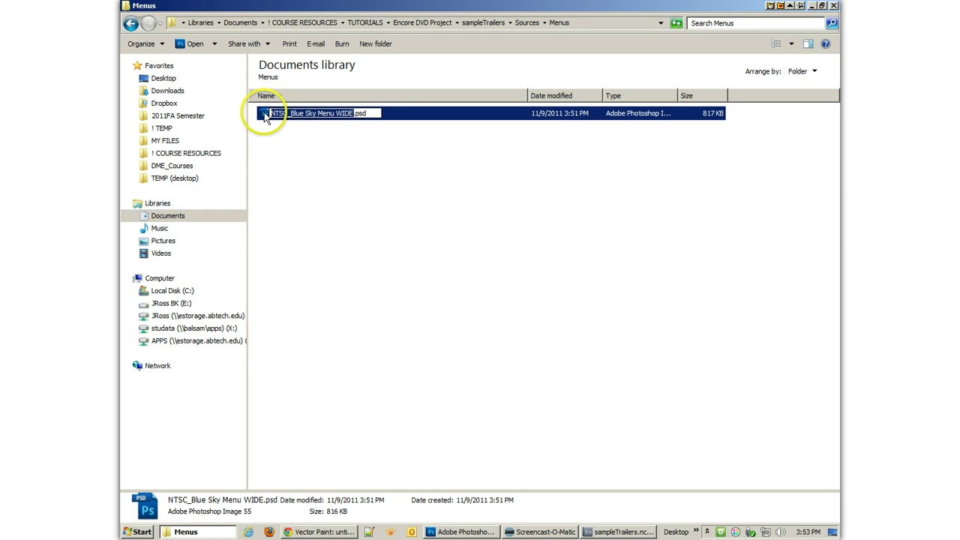
key("Escape")
- Back in Encore, choose Edit Menu in Photoshop on the menu preview
left_click(620, 532)
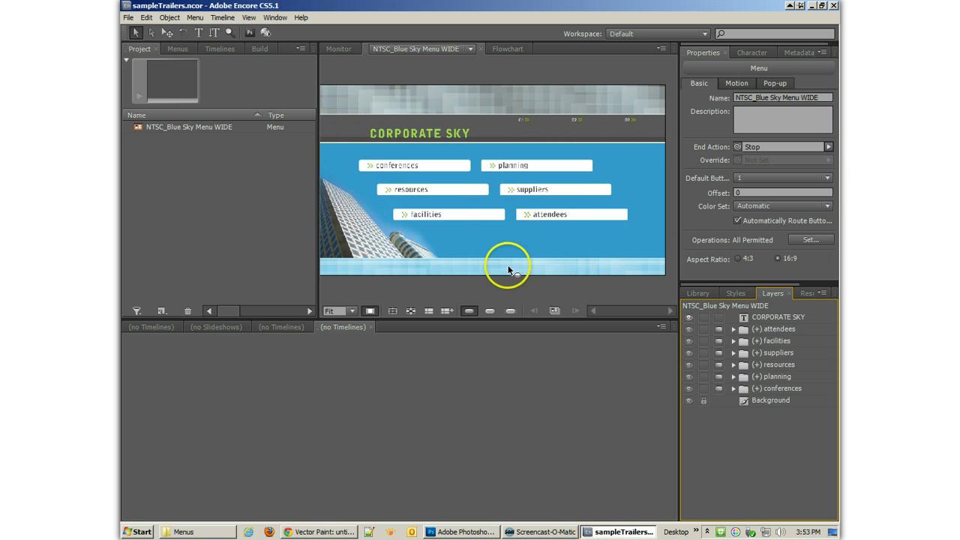
right_click(469, 172)
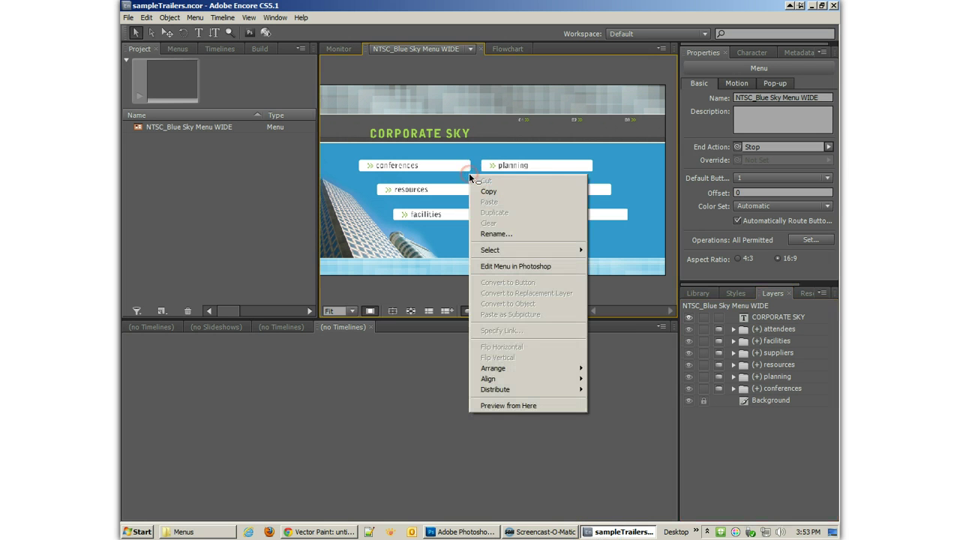
left_click(527, 267)
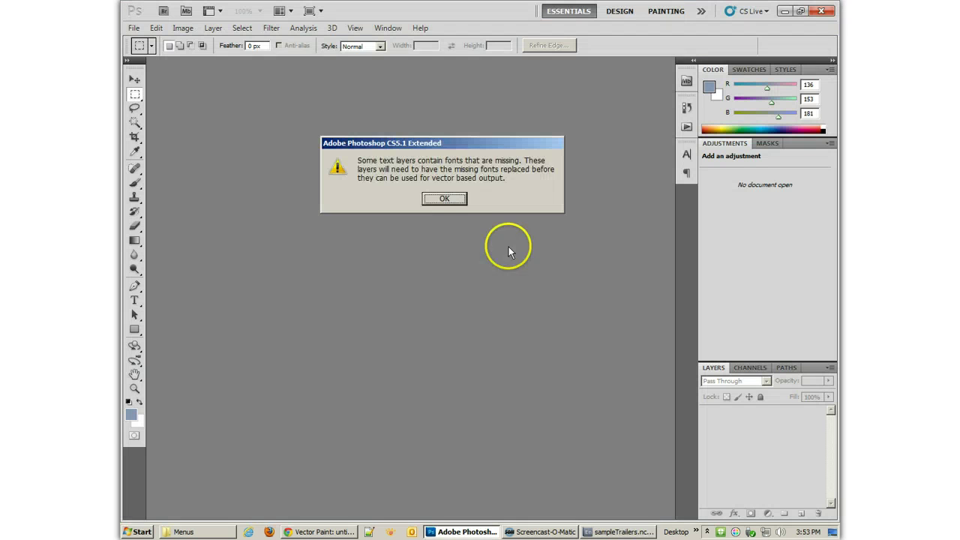
- Dismiss the missing-fonts and pixel aspect notices and view the menu with Square pixels
left_click(455, 203)
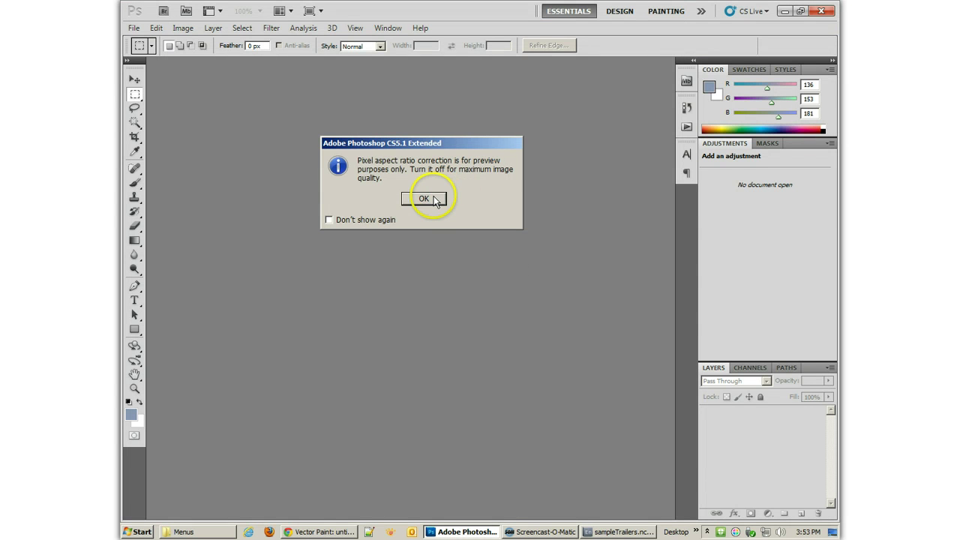
left_click(434, 201)
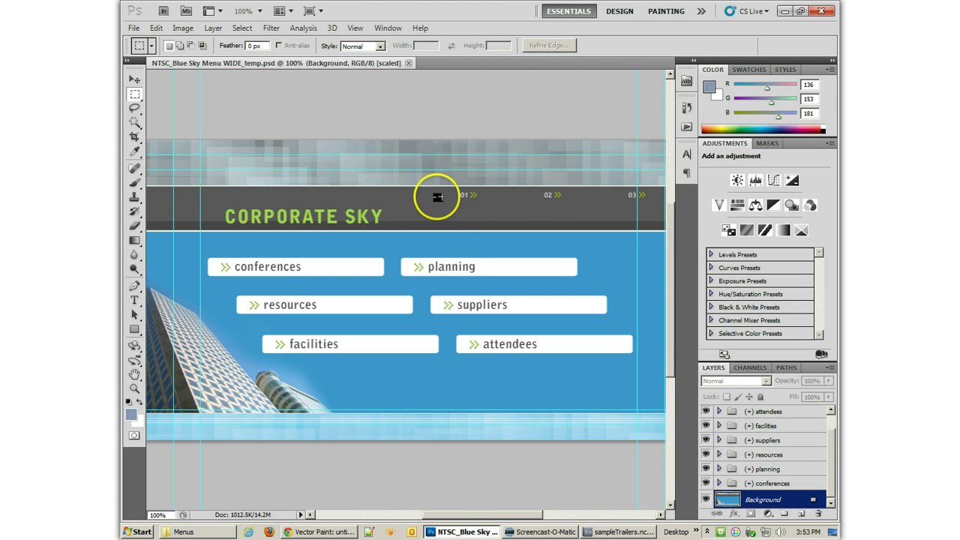
left_click(332, 28)
mouse_move(354, 27)
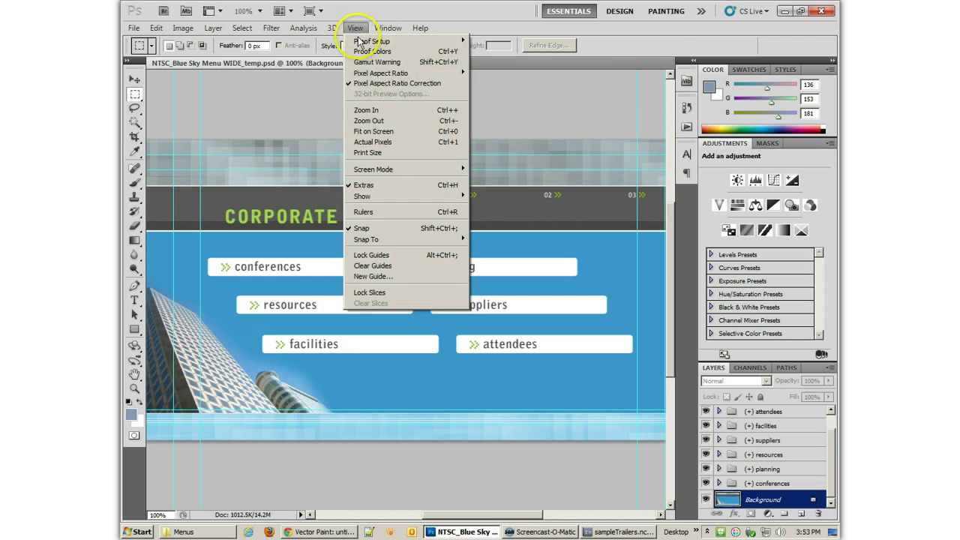
mouse_move(384, 75)
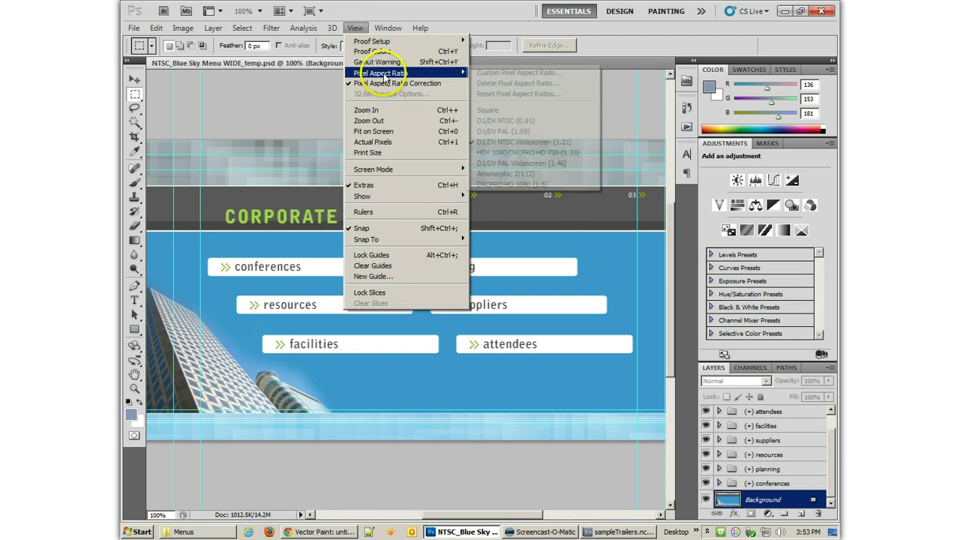
left_click(489, 110)
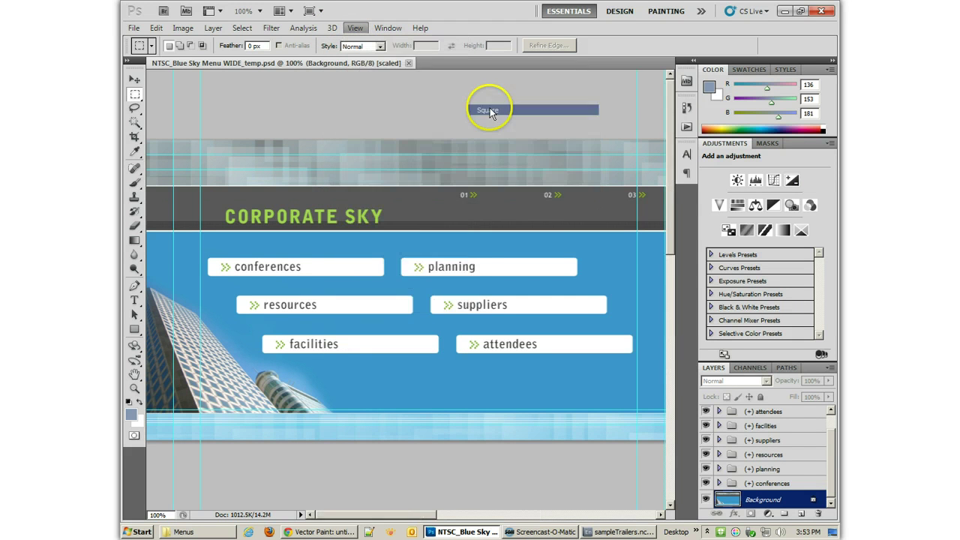
- Switch the pixel aspect ratio back to D1/DV NTSC Widescreen (1.21)
left_click(388, 28)
mouse_move(354, 28)
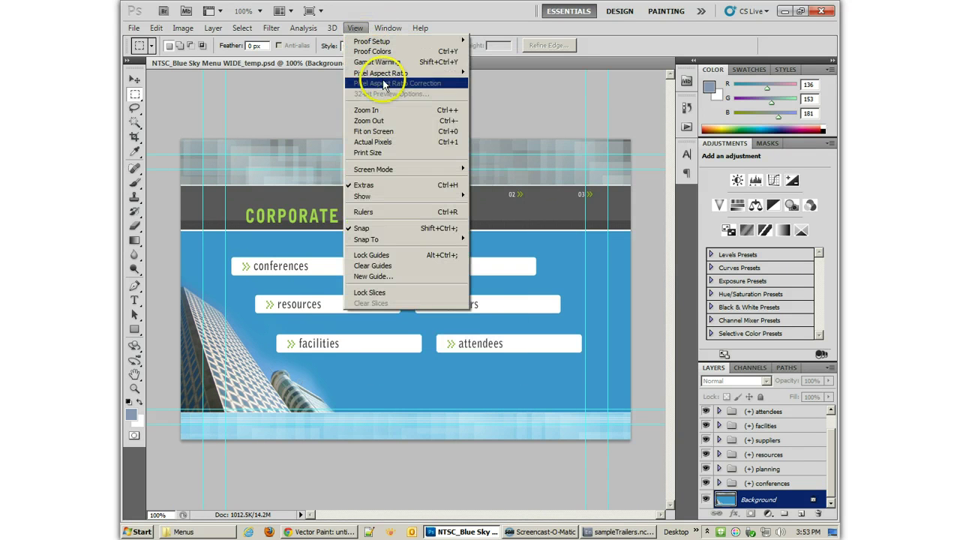
mouse_move(383, 73)
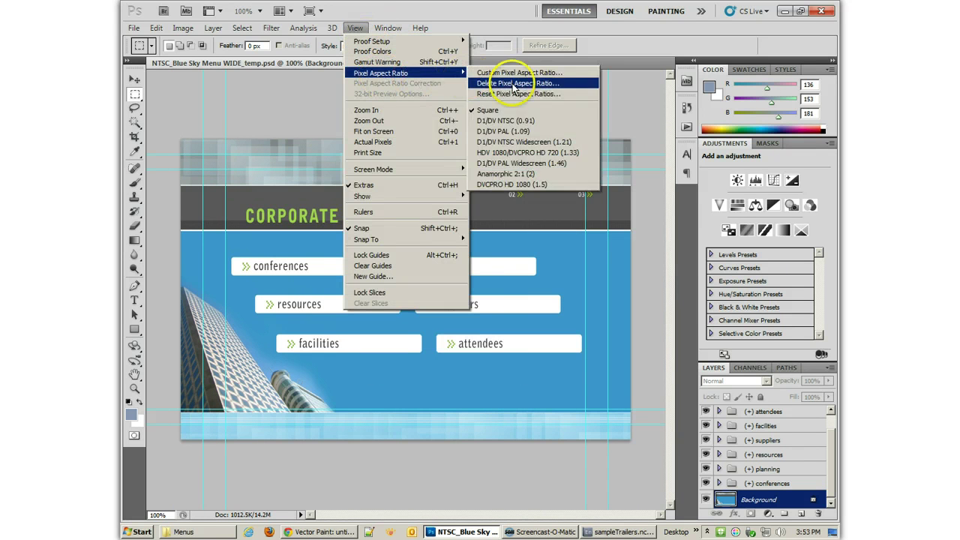
left_click(519, 142)
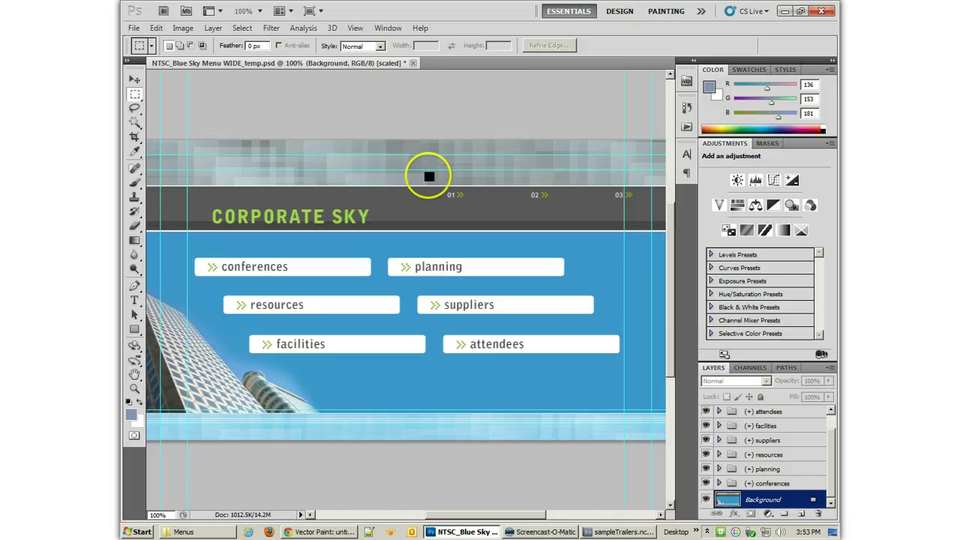
- Delete the attendees, facilities and suppliers button groups from the menu
left_click_drag(833, 480, 831, 446)
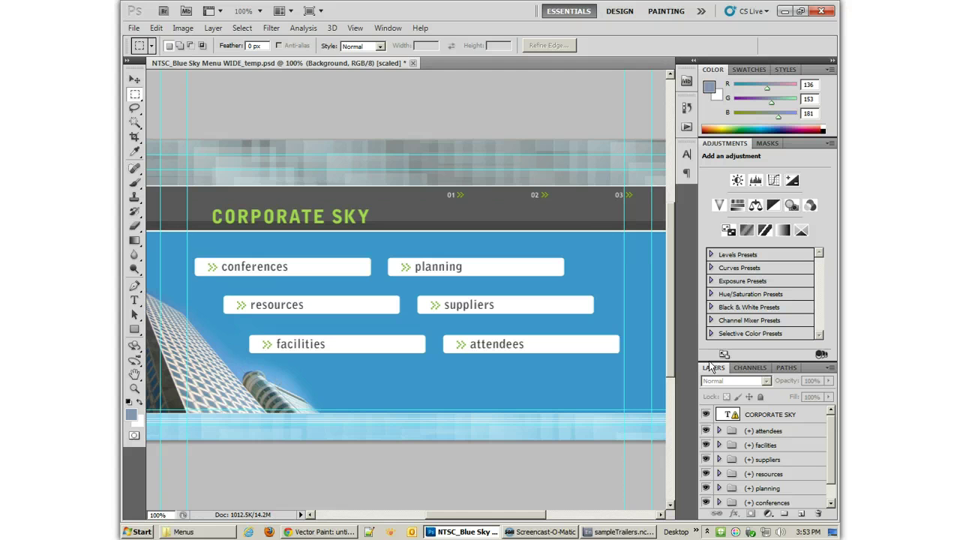
left_click(766, 434)
left_click(768, 460, "shift")
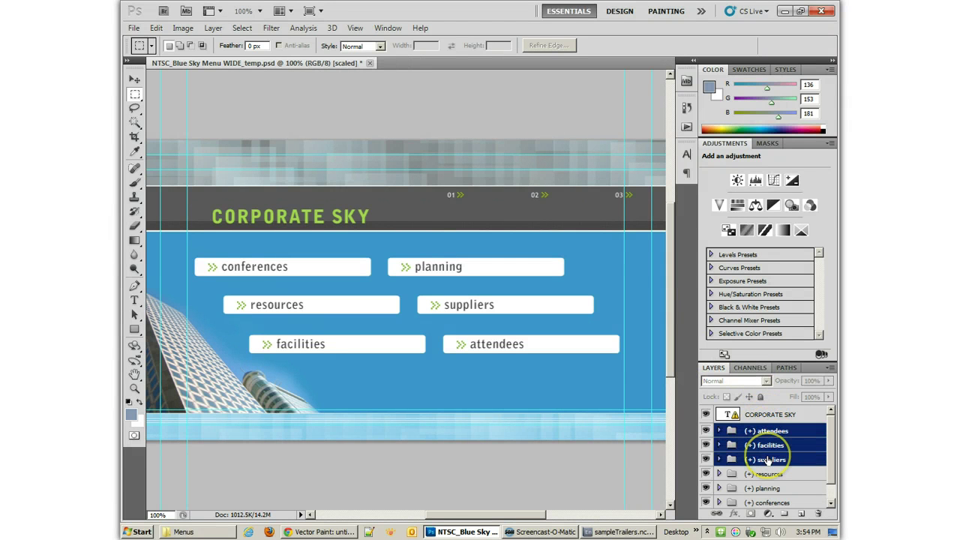
key("Delete")
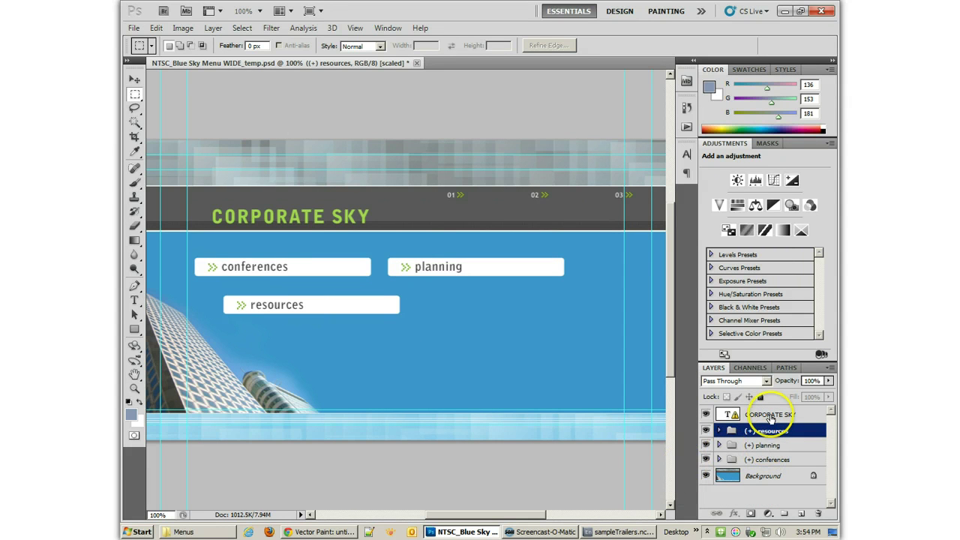
- Replace the CORPORATE SKY header title with 'TRAILERS FOR 2012' in bold
left_click(771, 417)
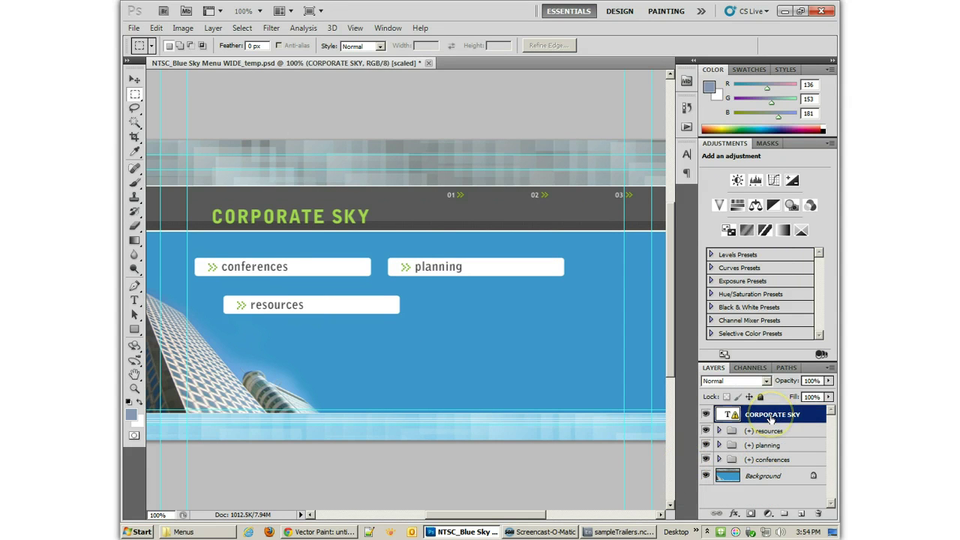
double_click(726, 417)
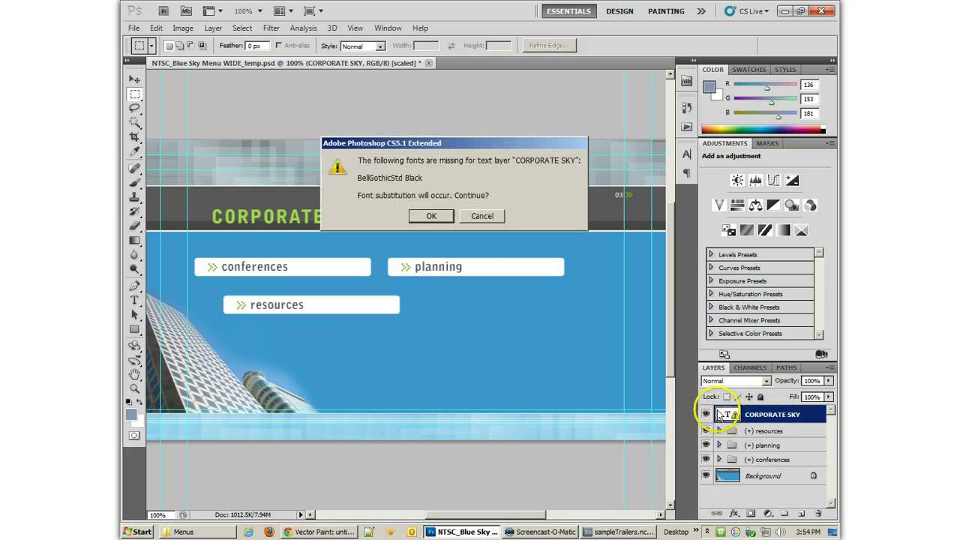
left_click(430, 215)
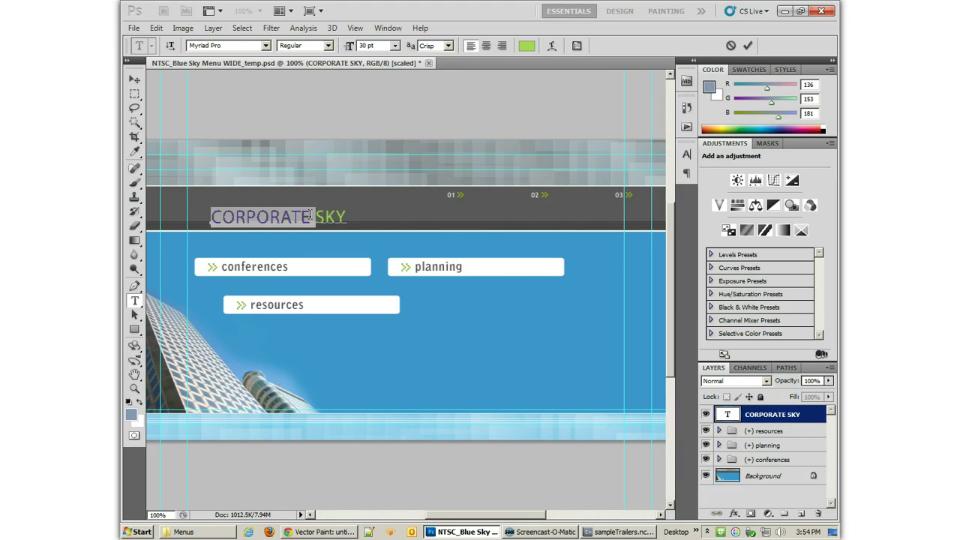
left_click(327, 45)
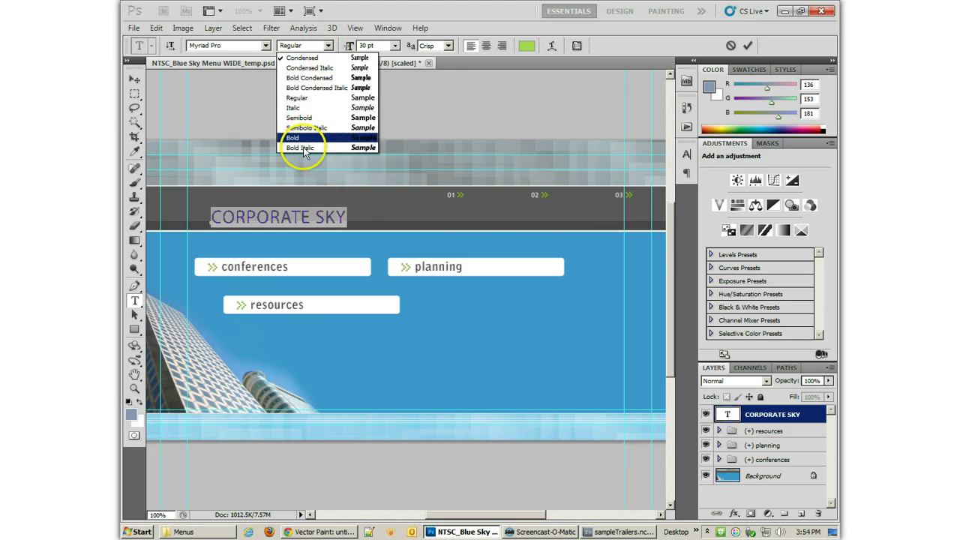
left_click(302, 138)
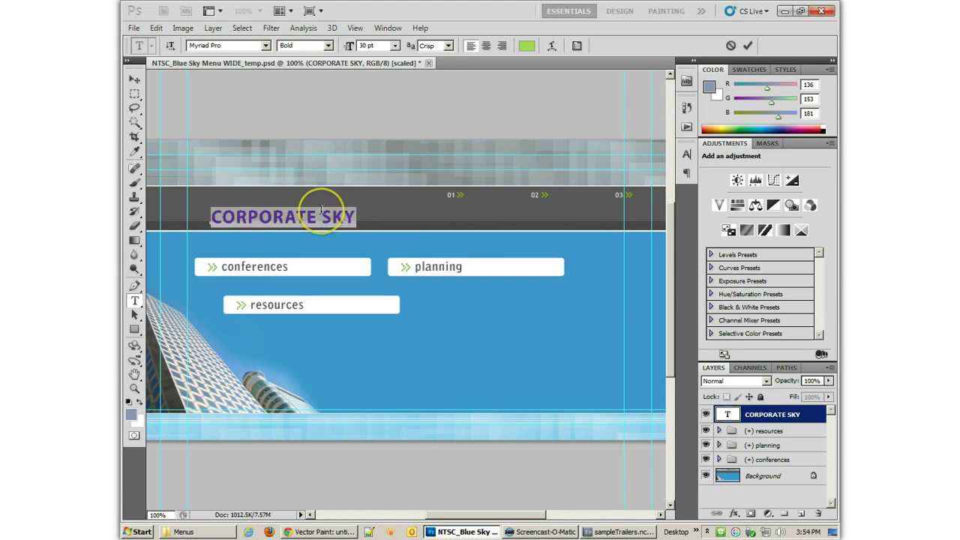
type("T")
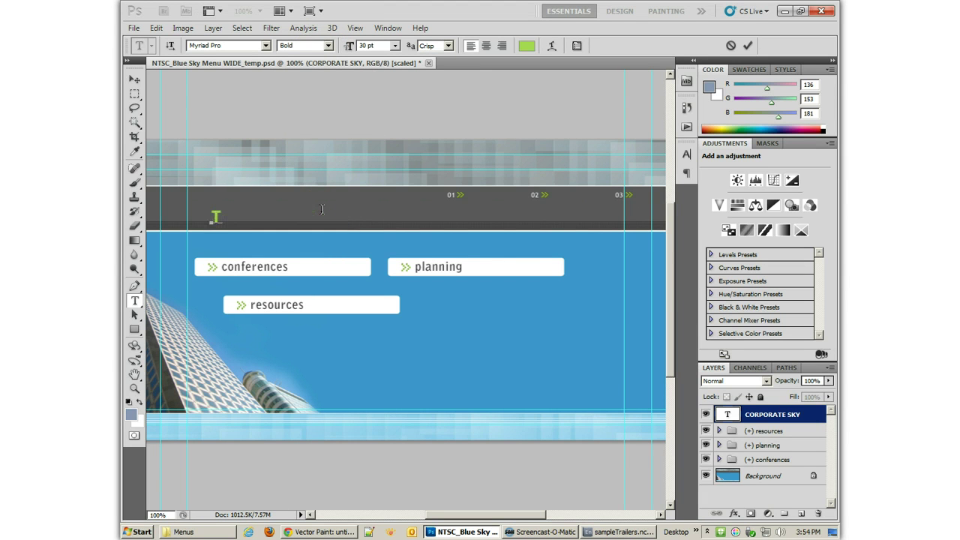
type("RAILERS FOR 2012")
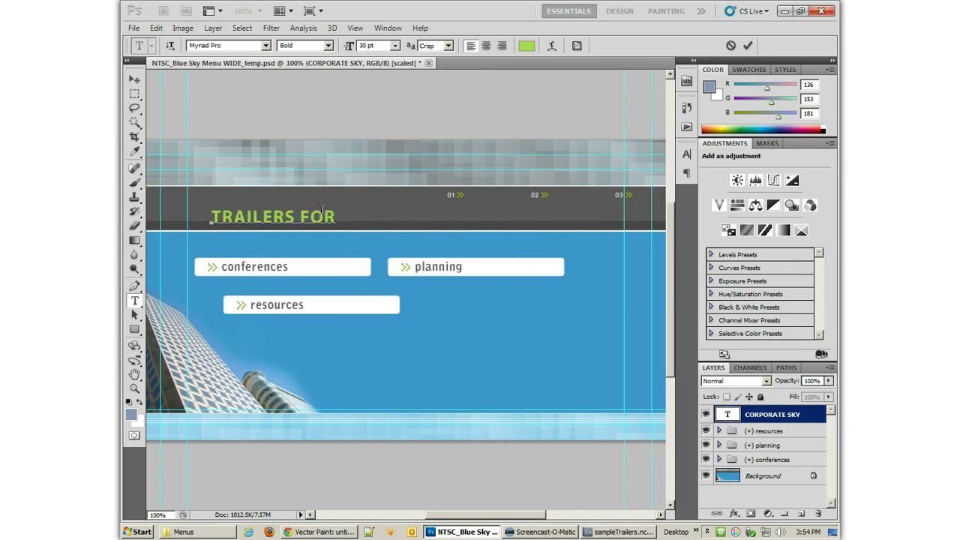
left_click(134, 79)
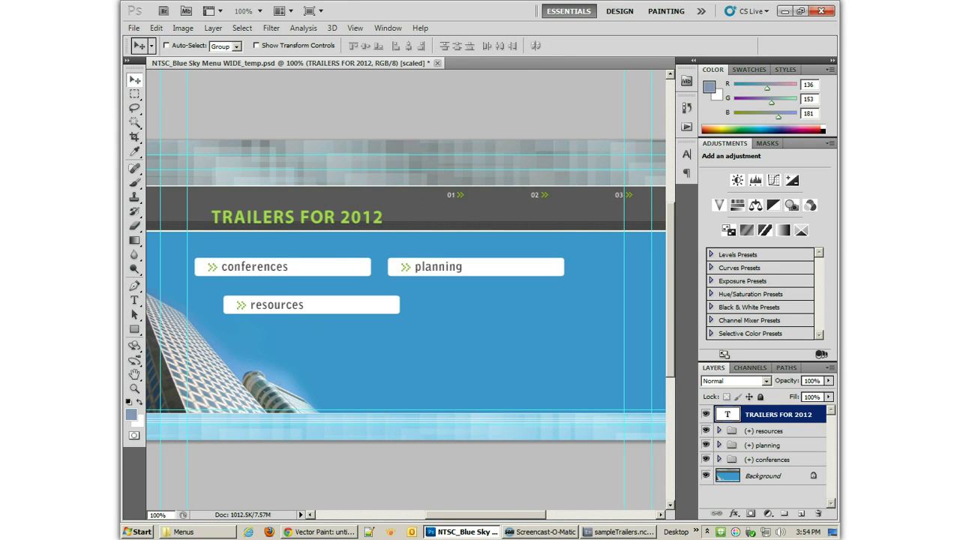
- Scale the TRAILERS FOR 2012 title up to about 140% with Free Transform
left_click(135, 95)
key("ctrl+t")
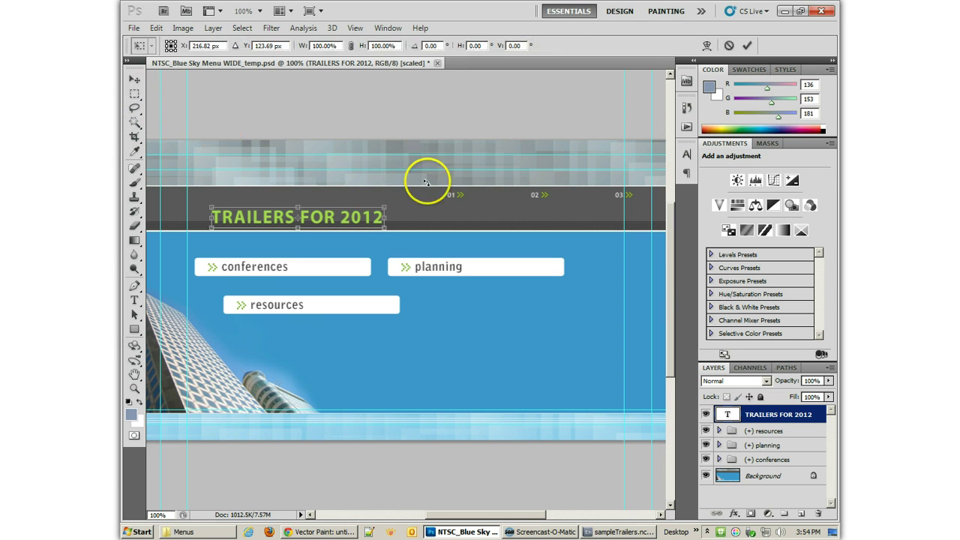
left_click_drag(387, 204, 450, 200)
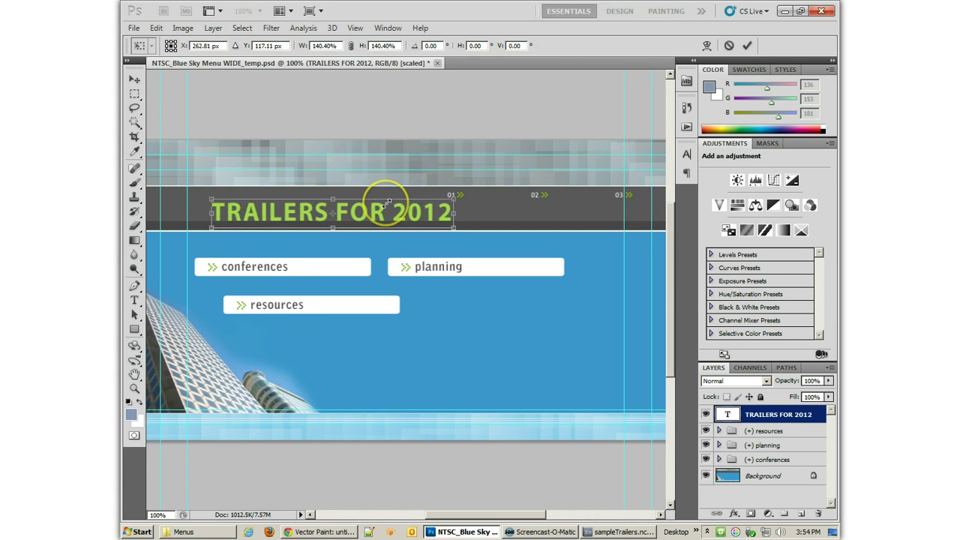
key("Return")
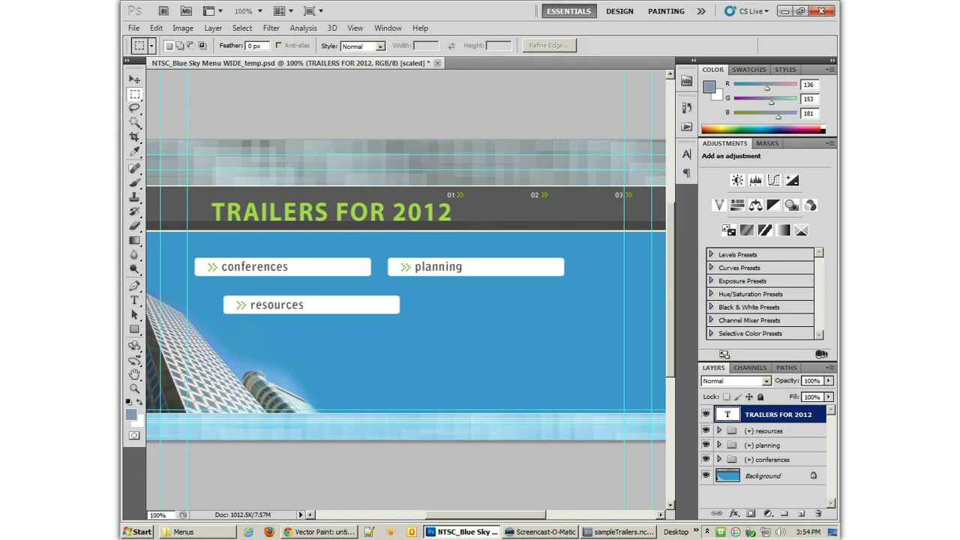
- Nudge the title slightly left and higher within the dark header bar
left_click(135, 78)
key("Left")
key("Left")
key("Left")
key("Left")
key("Left")
key("Left")
key("Left")
key("Left")
key("Left")
key("Left")
key("Left")
key("Left")
key("Left")
key("Left")
key("Left")
key("Left")
key("Left")
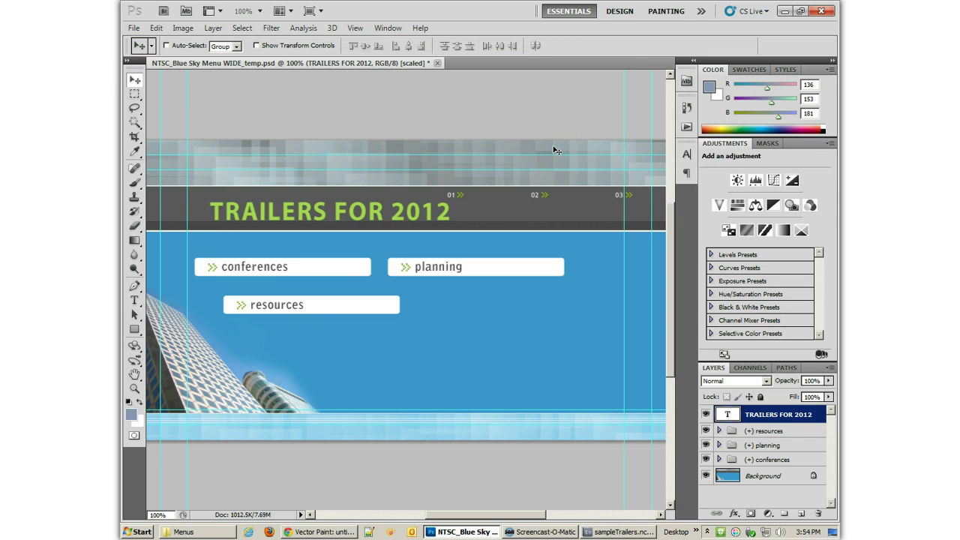
key("shift+Up")
key("Left")
key("Left")
key("Left")
key("Left")
key("Left")
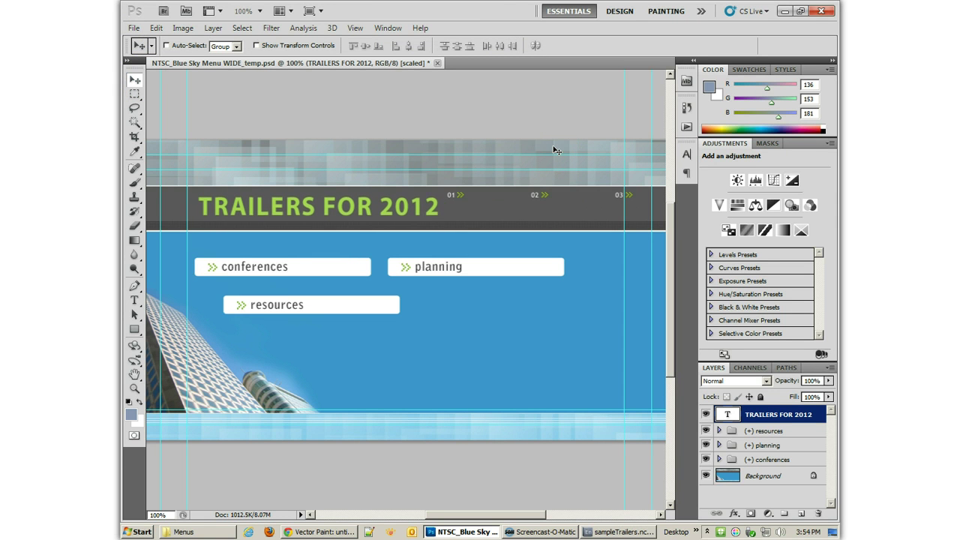
key("Down")
key("Down")
key("Down")
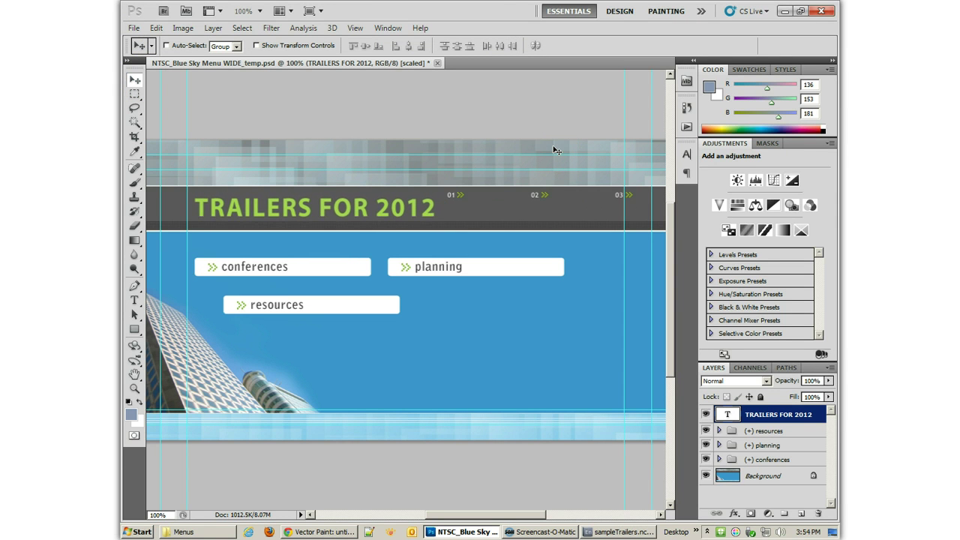
- Align the resources, planning and conferences buttons by their left edges
left_click(777, 430)
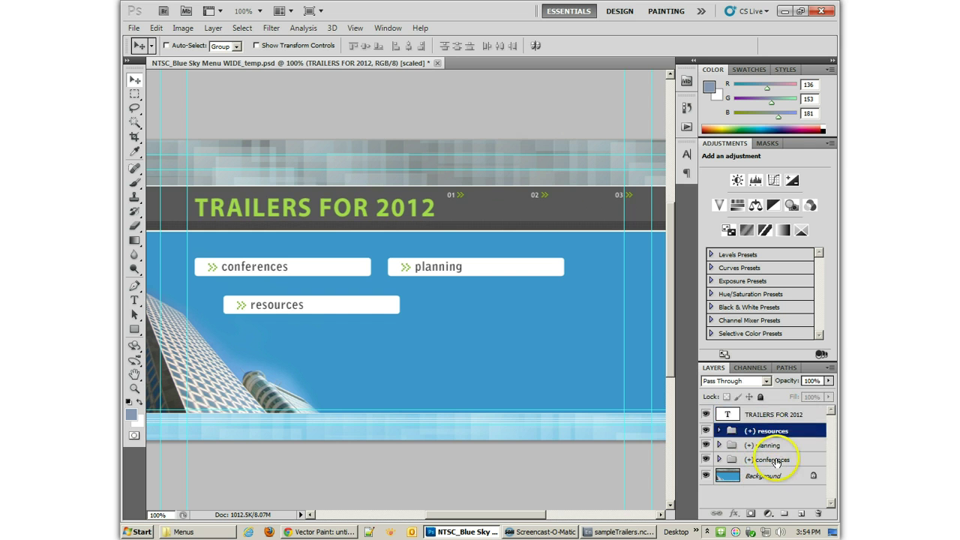
left_click(776, 460, "shift")
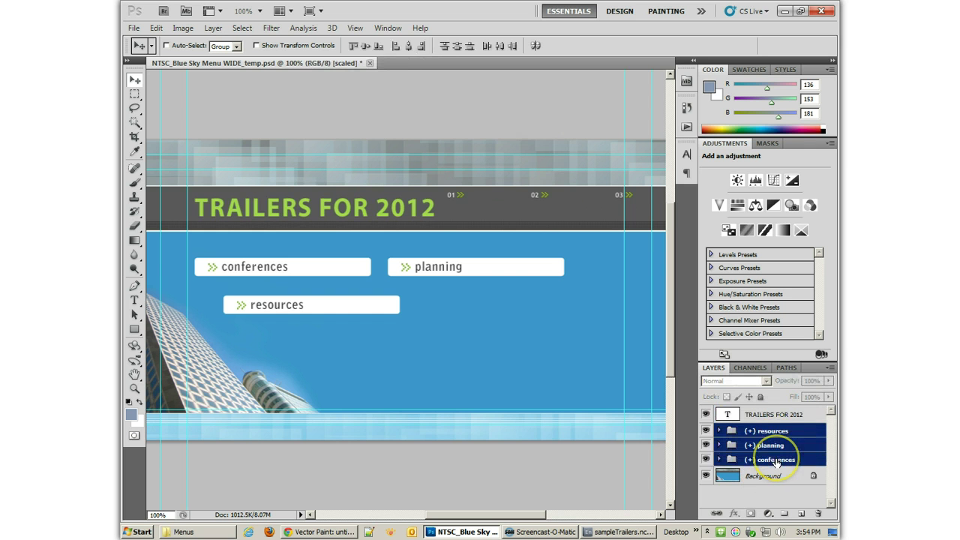
left_click(397, 46)
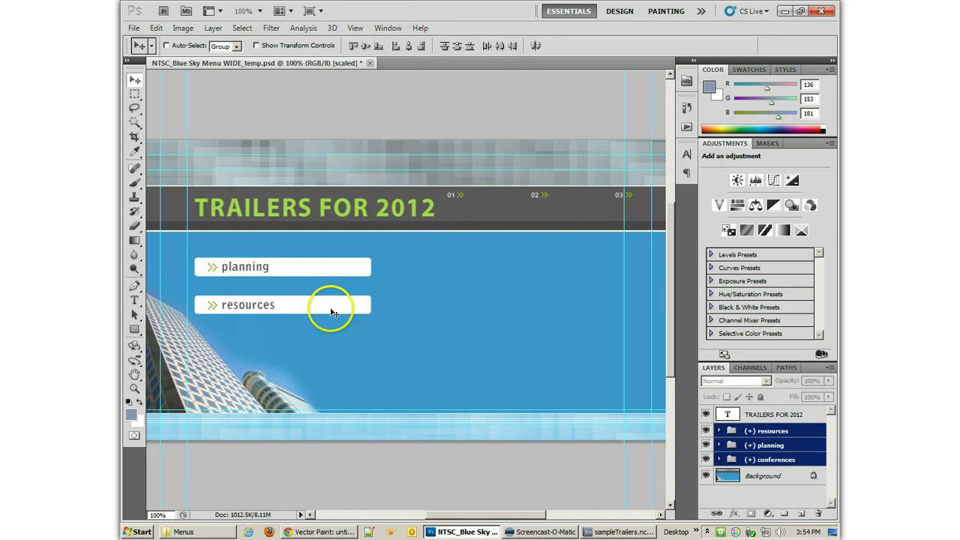
- Reorder the buttons on the canvas: conferences, then planning, then resources
left_click(795, 460)
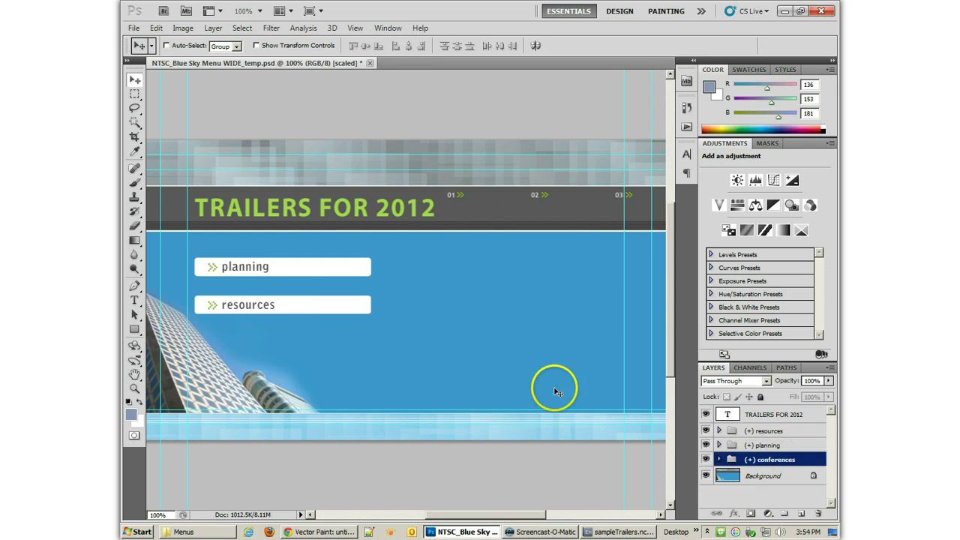
left_click(332, 306, "ctrl")
key("shift+Down")
key("shift+Down")
key("shift+Down")
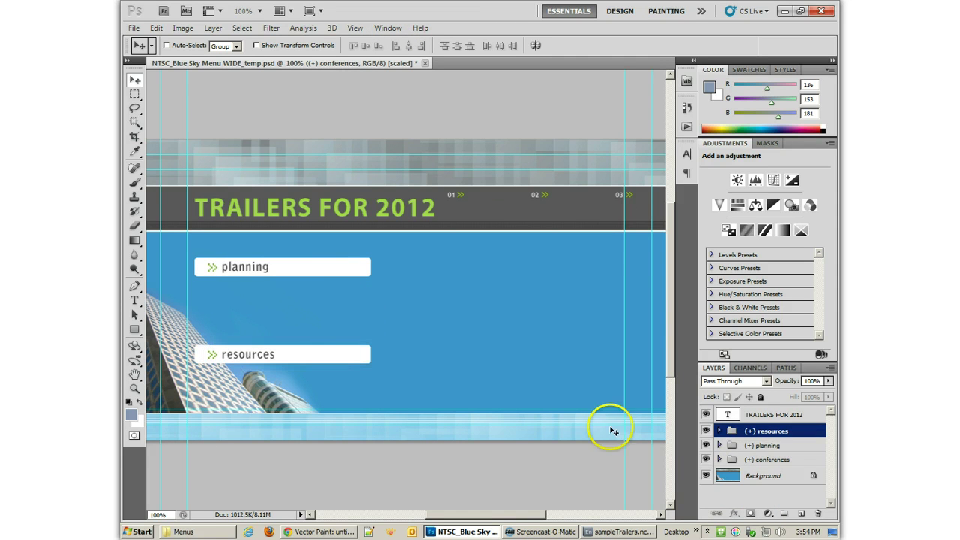
left_click(764, 445)
left_click_drag(313, 269, 313, 297)
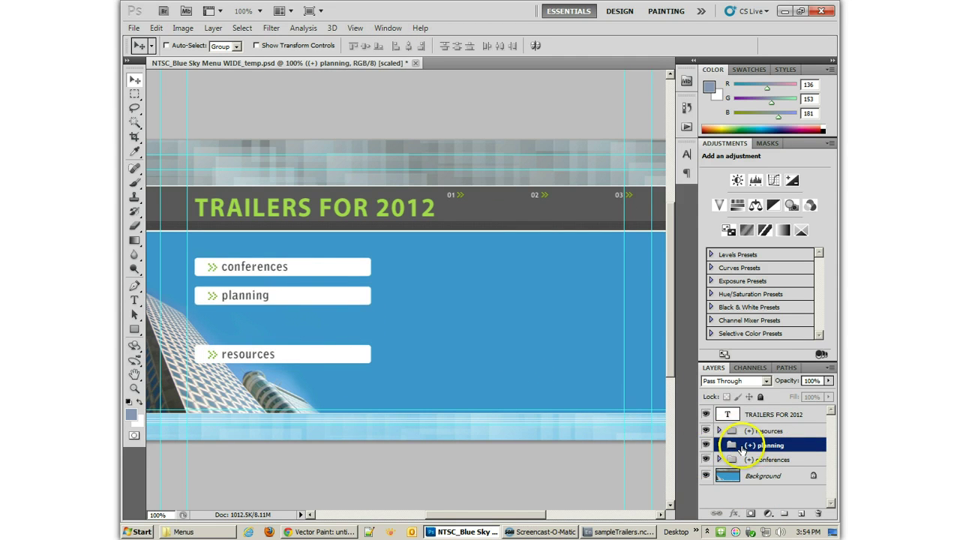
left_click(795, 459)
left_click(306, 351, "ctrl")
left_click_drag(306, 351, 307, 323)
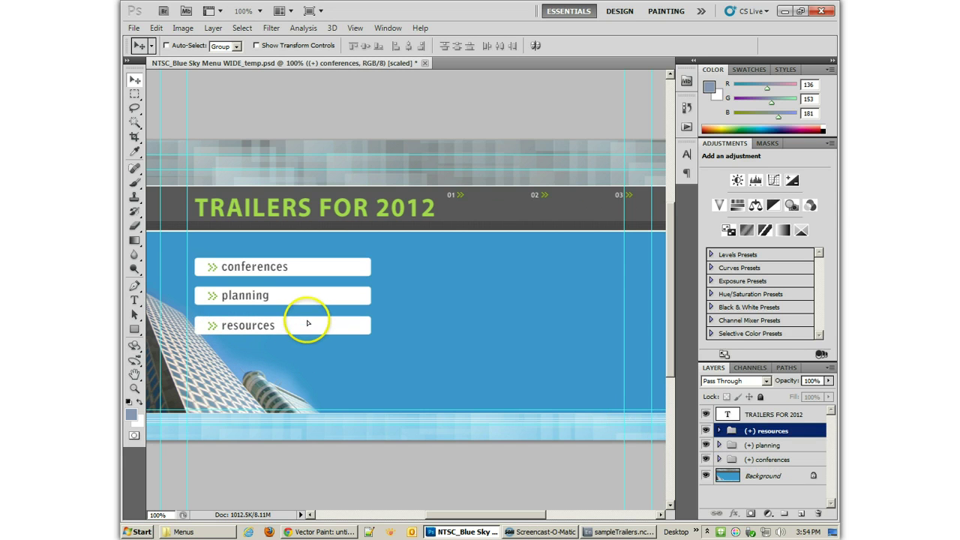
- Distribute the three buttons evenly and move them to the menu's right side
left_click(766, 445, "shift")
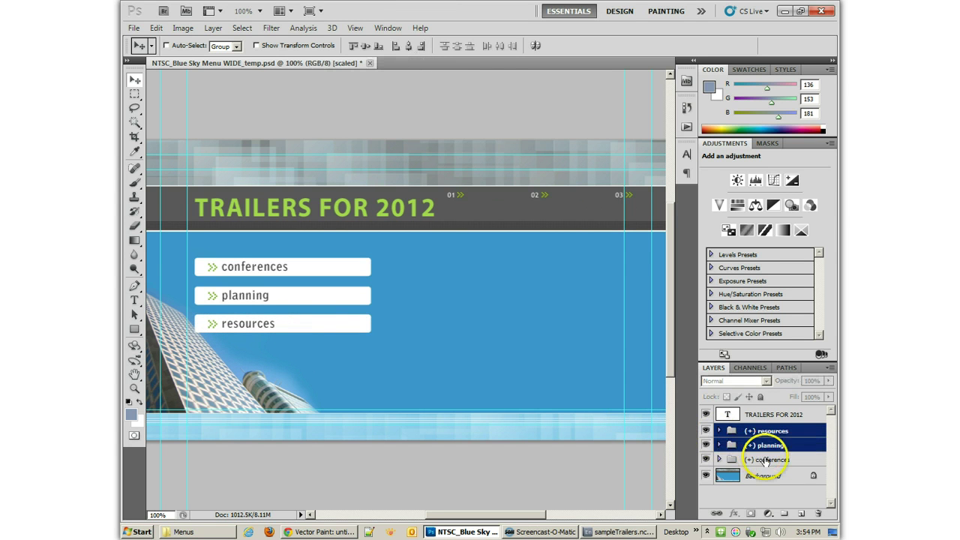
left_click(773, 459, "shift")
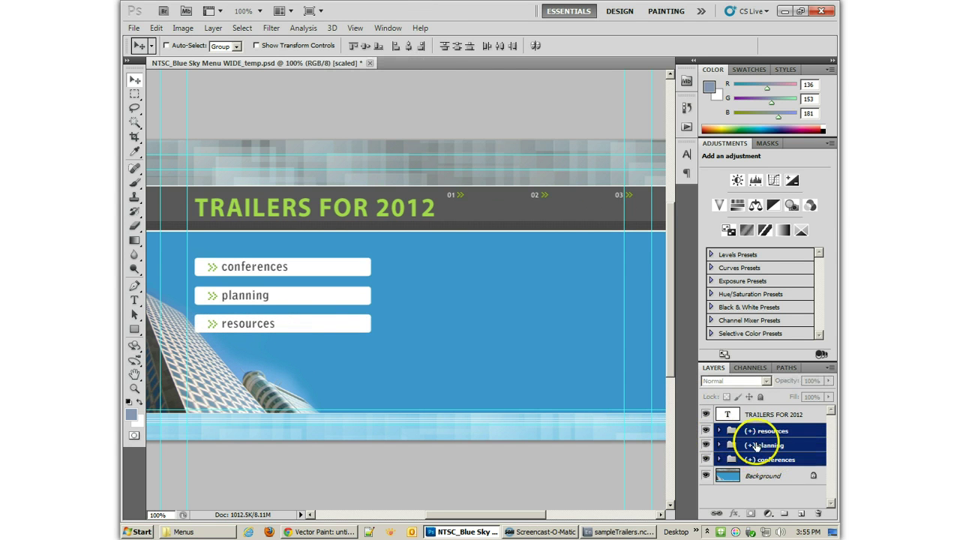
left_click(463, 48)
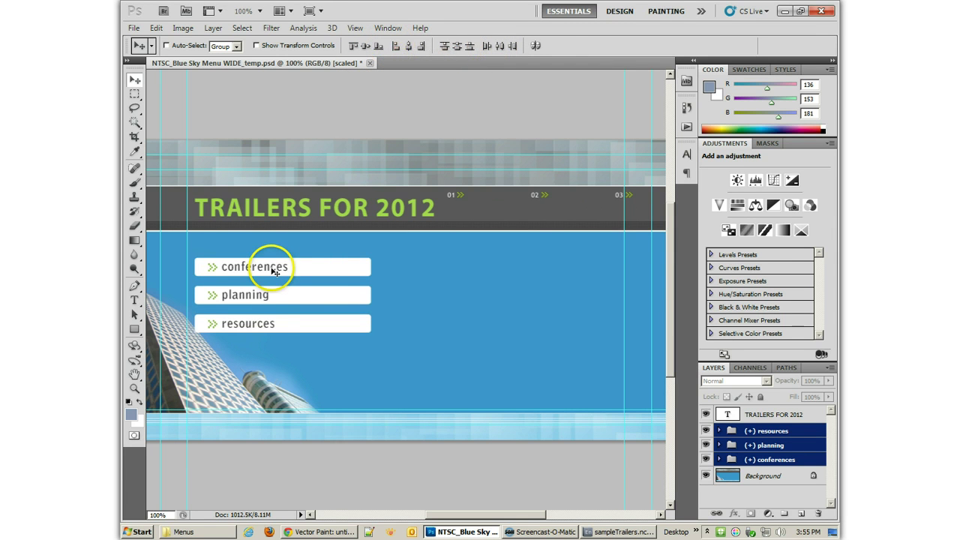
left_click_drag(275, 273, 507, 266)
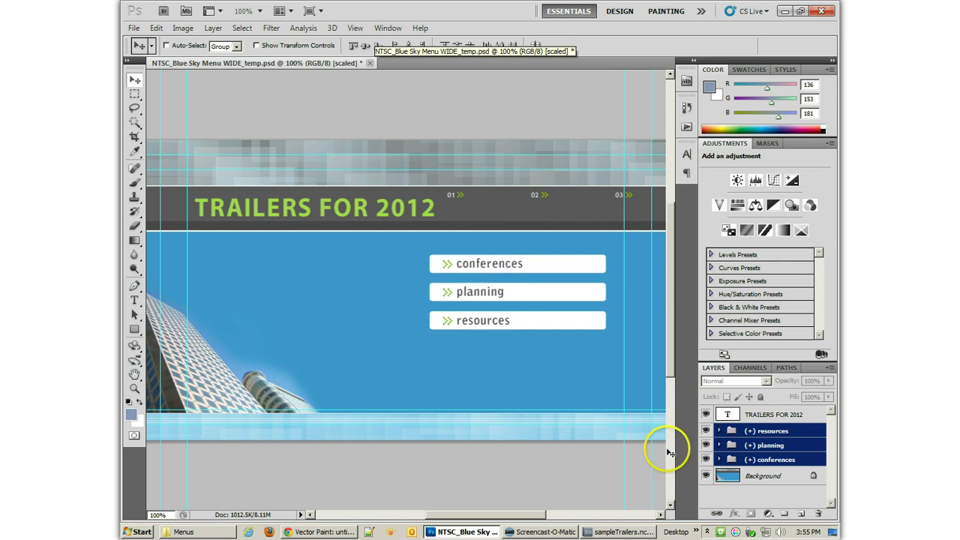
- Move the resources group to the bottom of the layer stack and lower its button
left_click(762, 446)
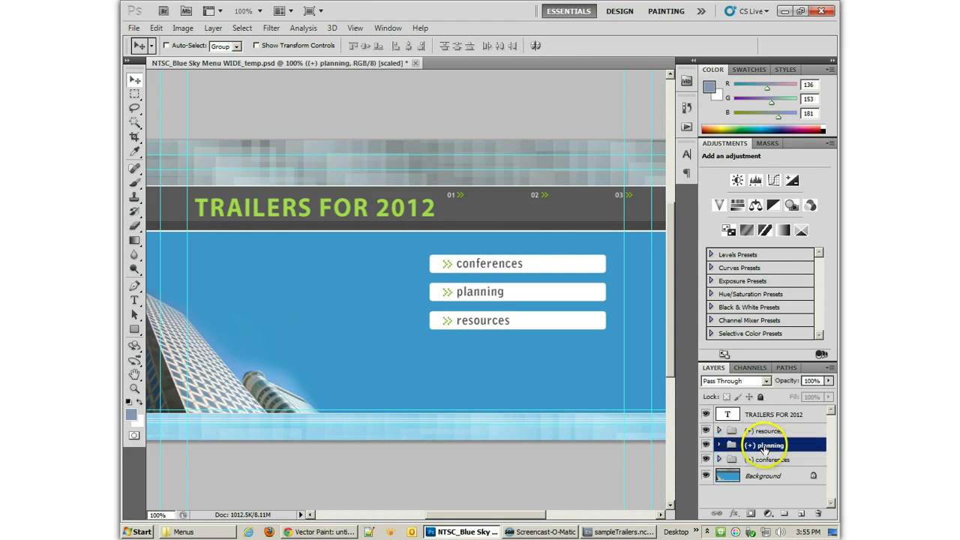
left_click(769, 432)
left_click_drag(731, 433, 720, 455)
key("ctrl+z")
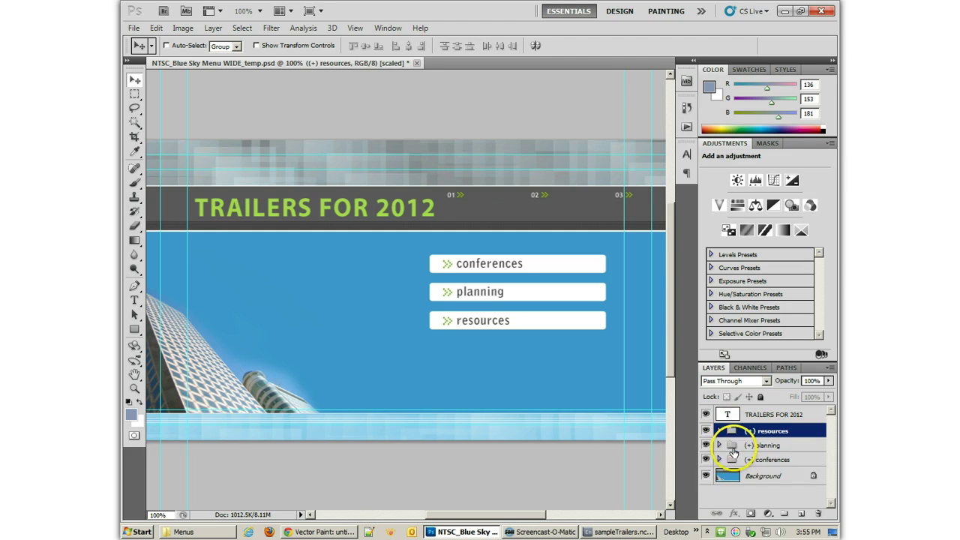
left_click_drag(732, 433, 731, 461)
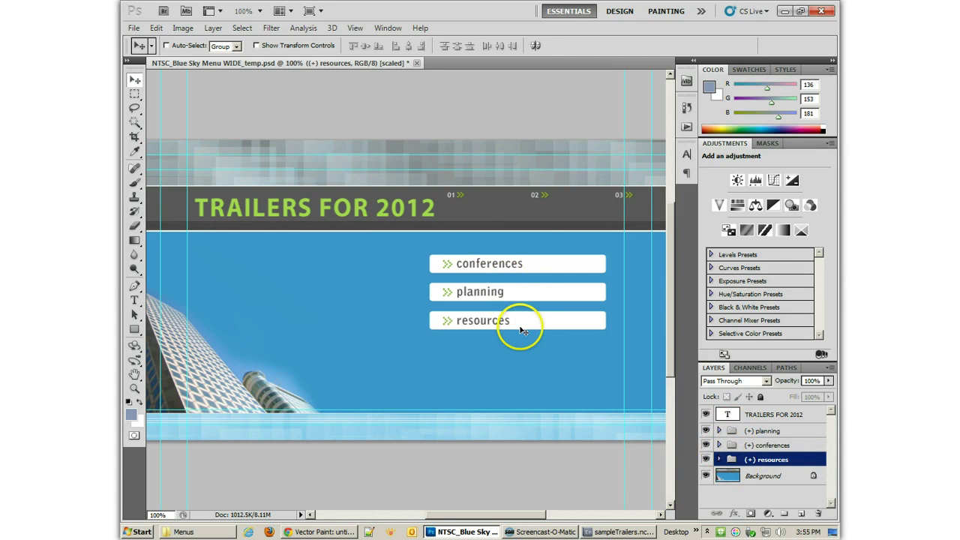
left_click_drag(516, 325, 521, 369)
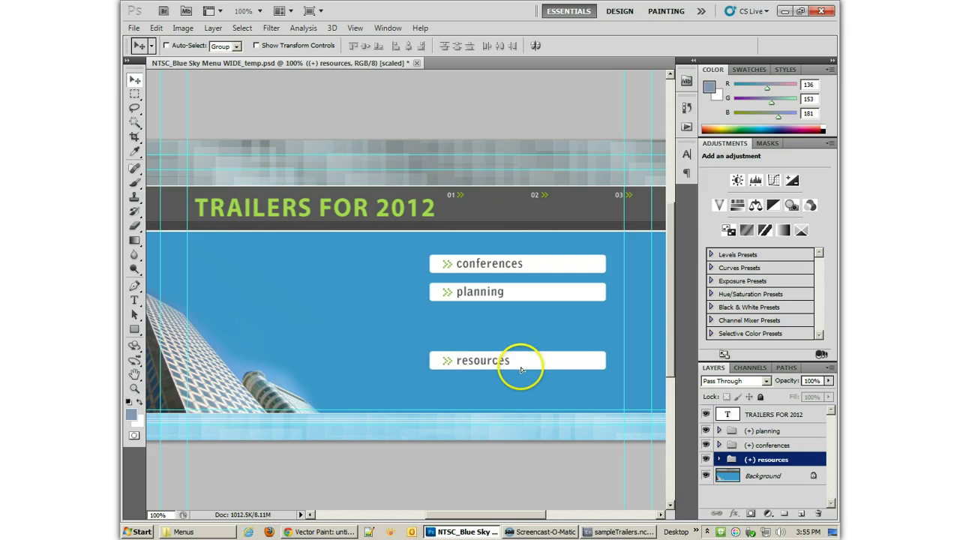
- Place the planning group below conferences in the Layers panel
left_click(754, 432)
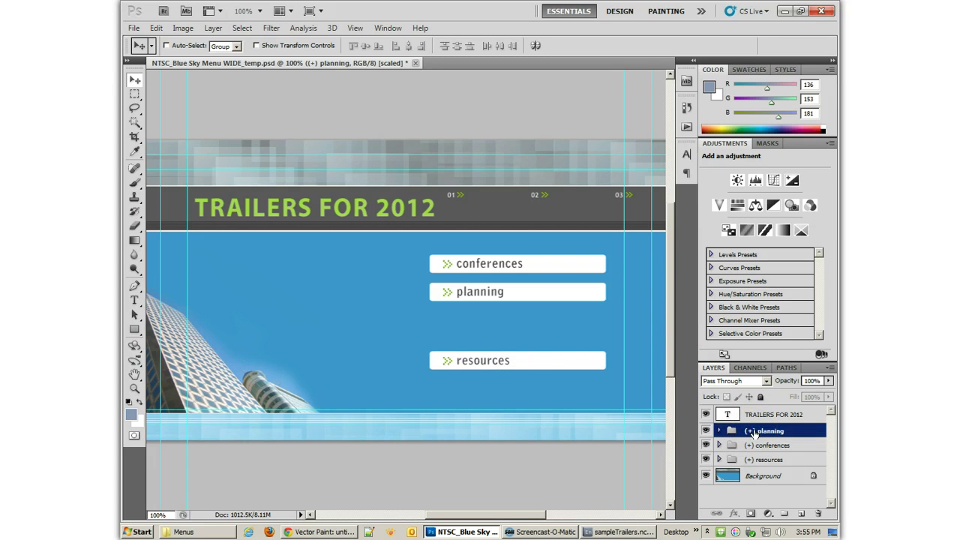
left_click(763, 444)
left_click(763, 432)
left_click_drag(727, 426, 739, 447)
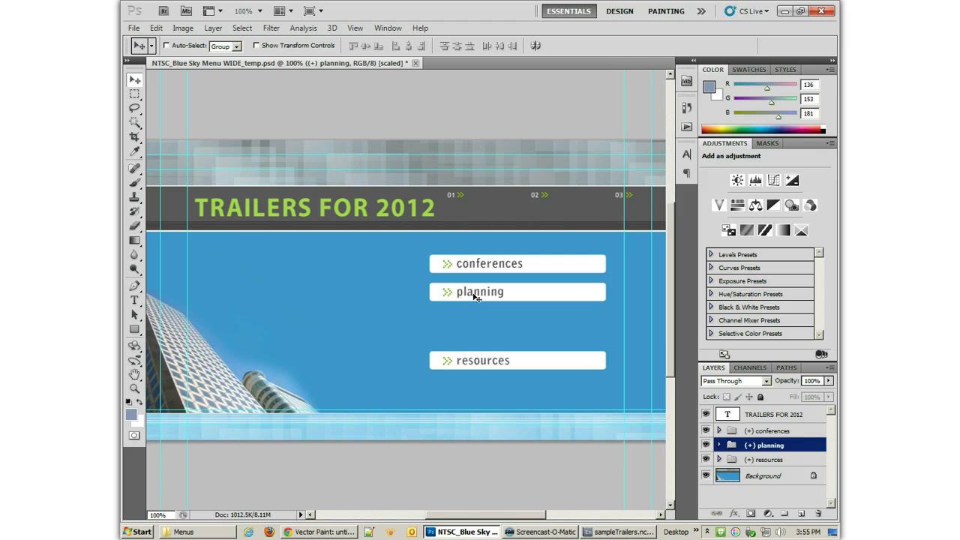
left_click(771, 460)
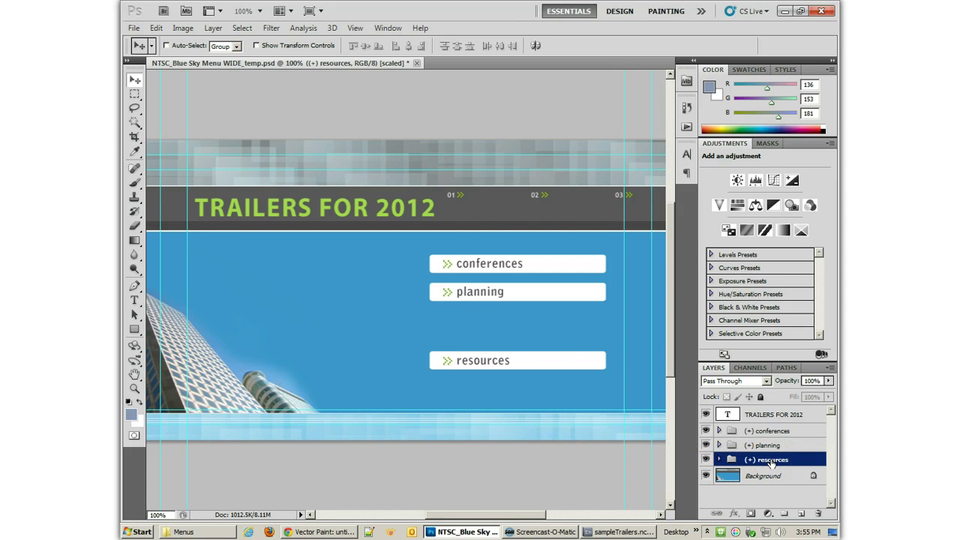
- Rename the resources and planning groups to (+) extras and (+) trailers
double_click(771, 461)
double_click(767, 446)
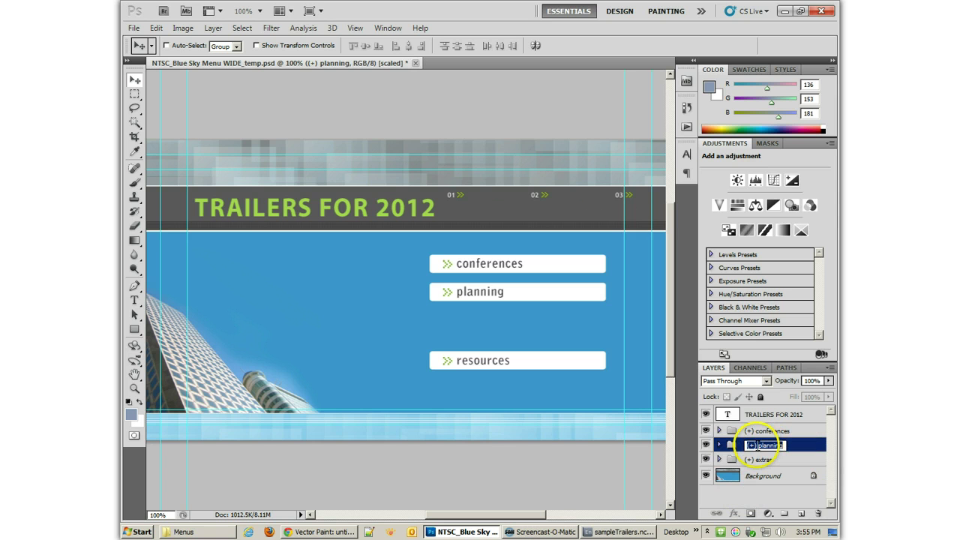
double_click(767, 446)
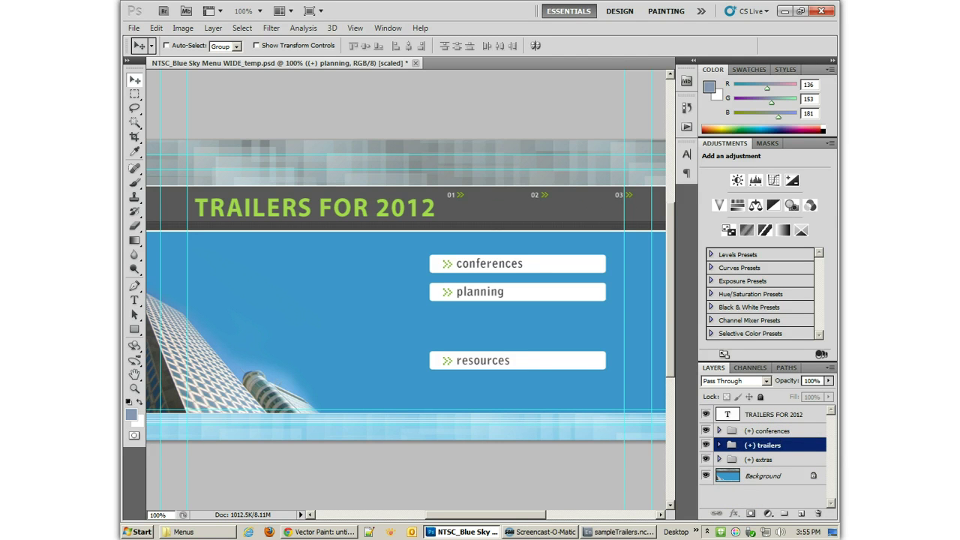
- Rename the conferences group to (+) pllayall and expand it to show its layers
double_click(768, 432)
type("p")
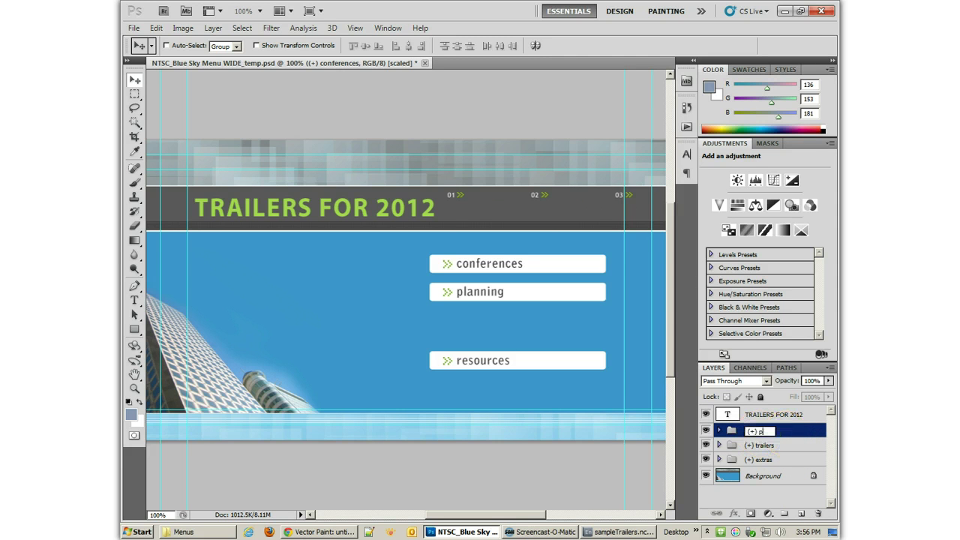
type("llayall")
key("Return")
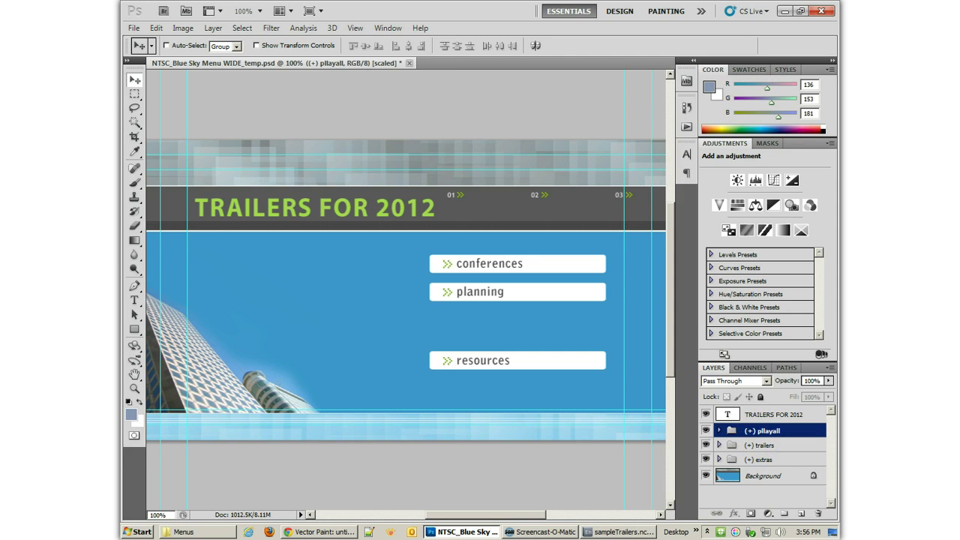
left_click(720, 431)
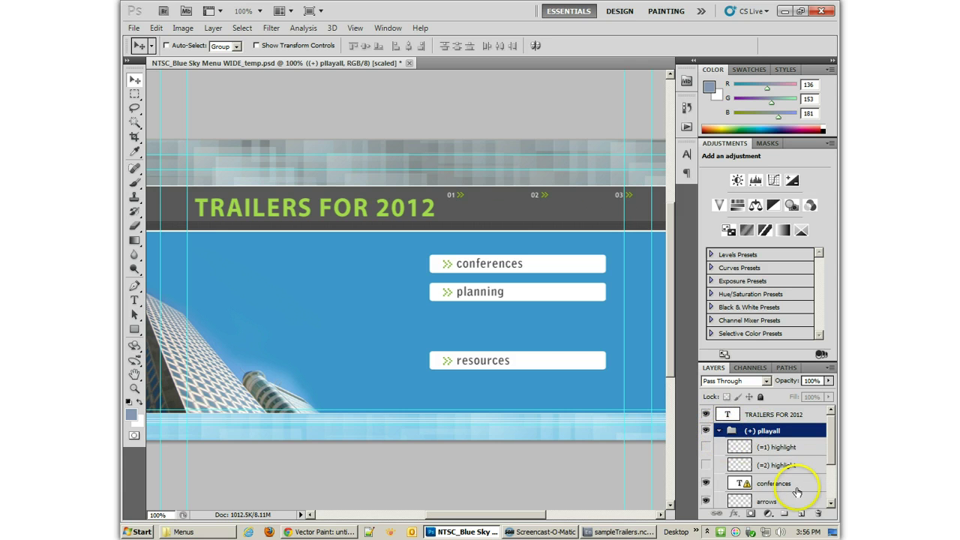
scroll(833, 458, "down", 1)
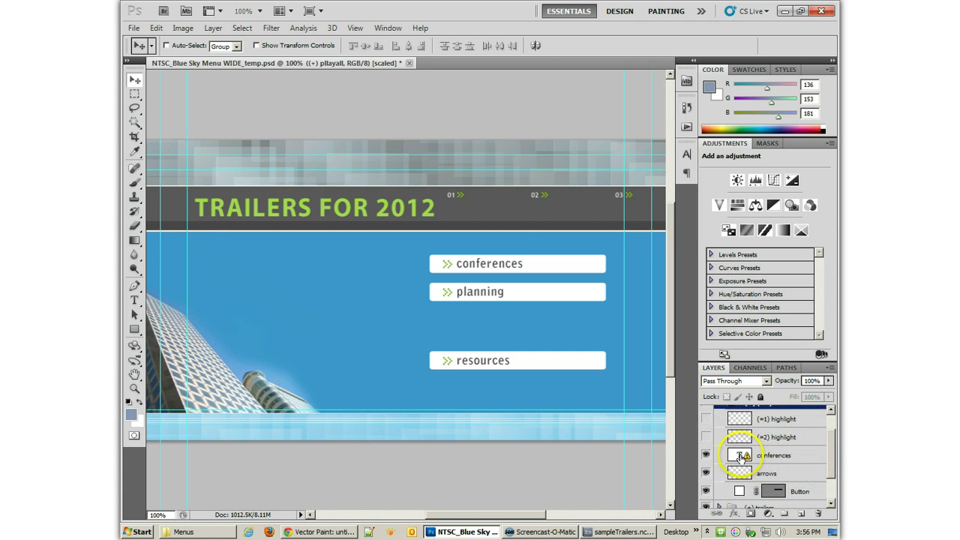
- Change the first button's label from conferences to 'play all', accepting the font substitution
double_click(740, 455)
left_click(422, 214)
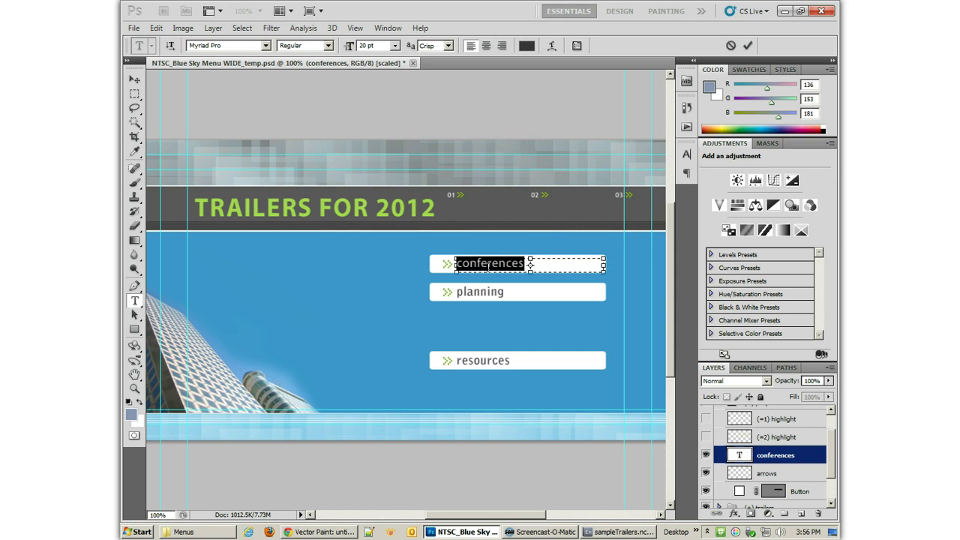
left_click(489, 266)
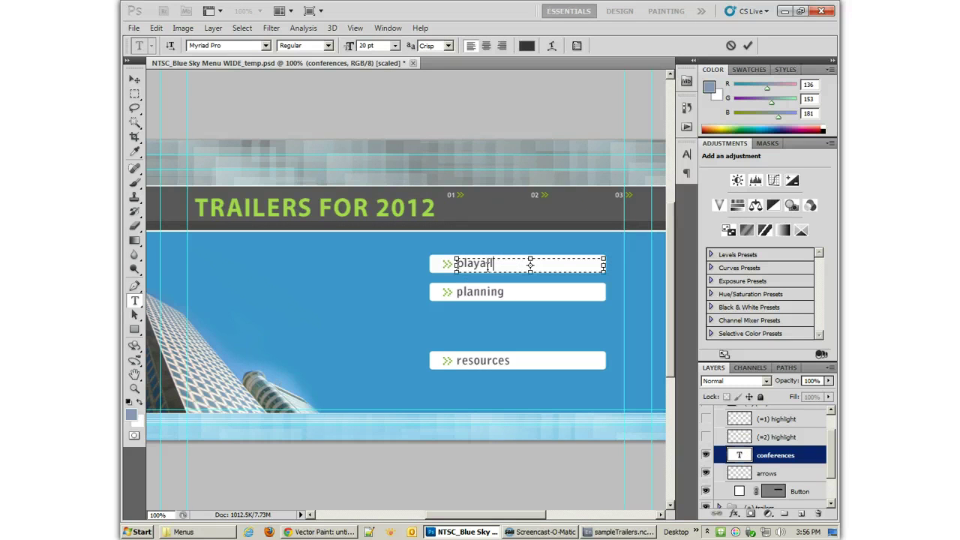
type("l")
left_click(134, 94)
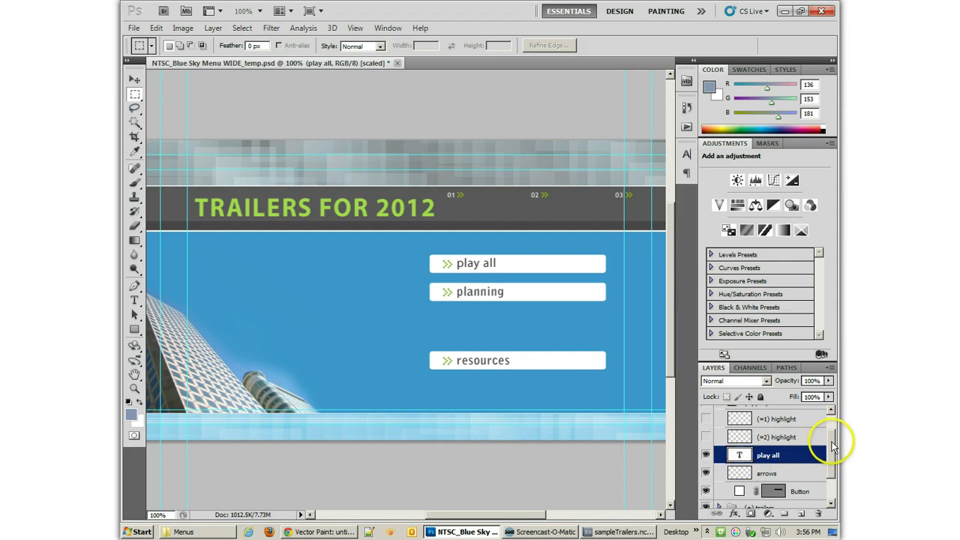
scroll(781, 453, "up", 2)
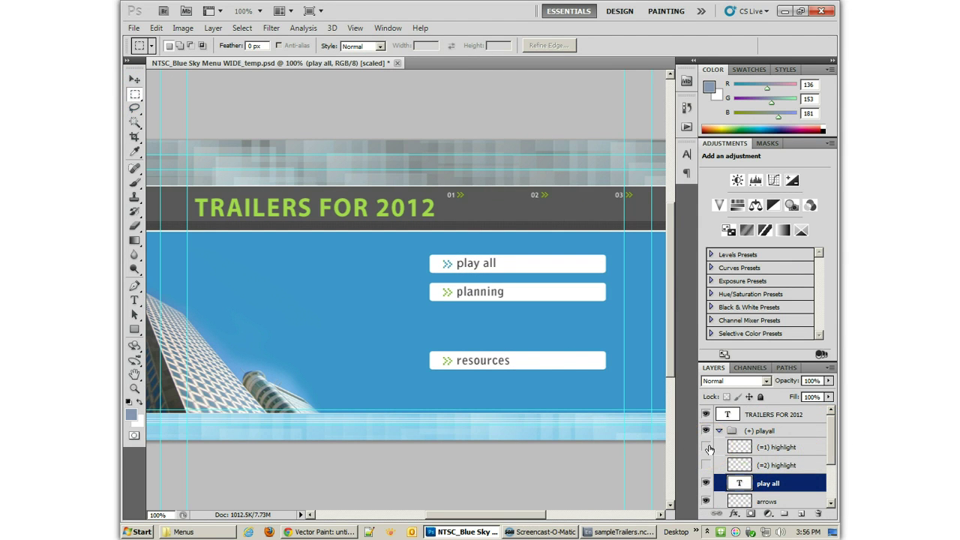
- Preview and hide the play all highlight layers, then collapse the pllayall group
left_click(708, 449)
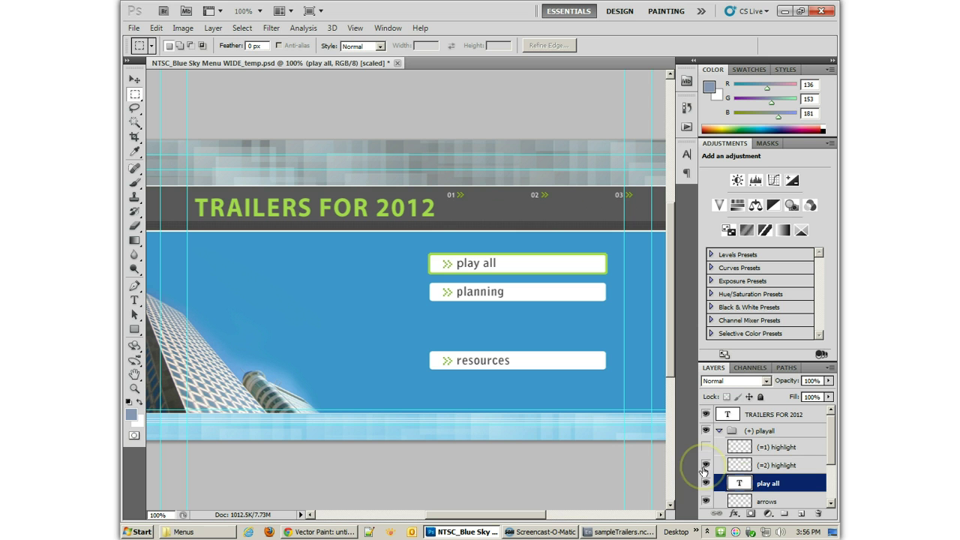
left_click(707, 450)
left_click(705, 467)
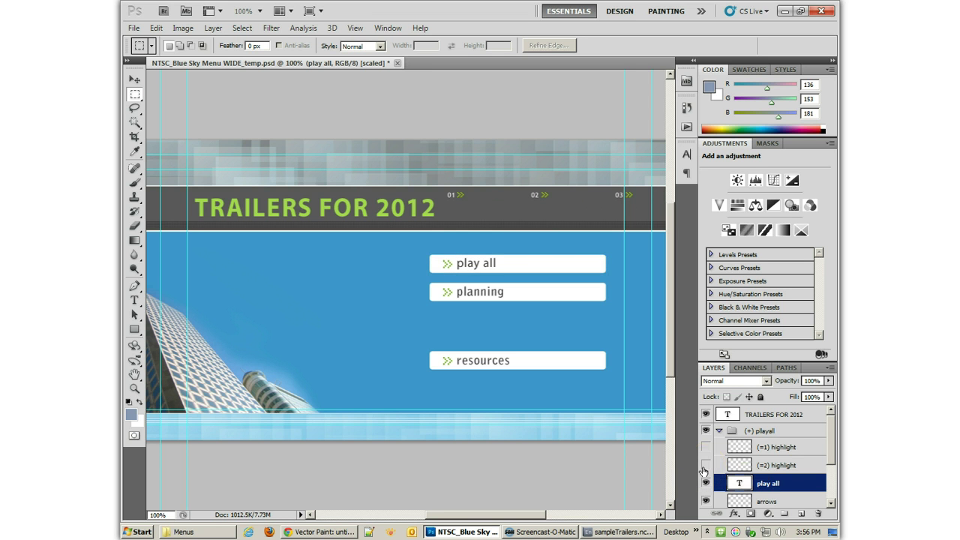
left_click(718, 430)
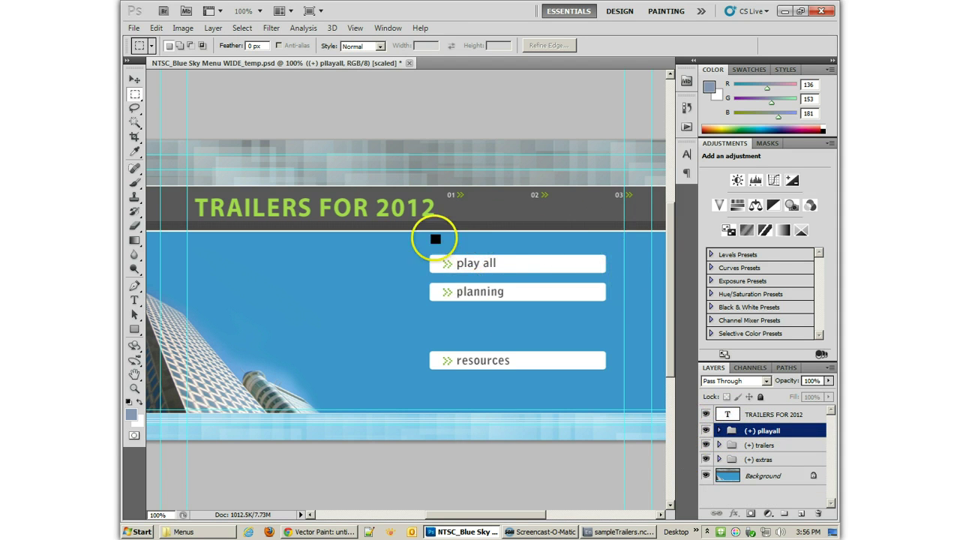
- Change the second button's label from planning to 'trailers'
left_click(724, 445)
left_click(719, 445)
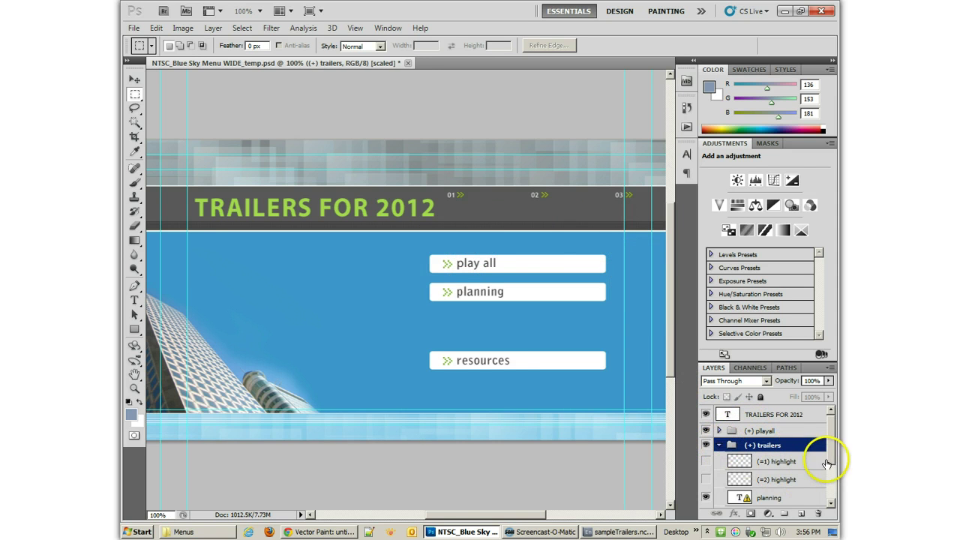
scroll(831, 471, "down", 1)
left_click(773, 475)
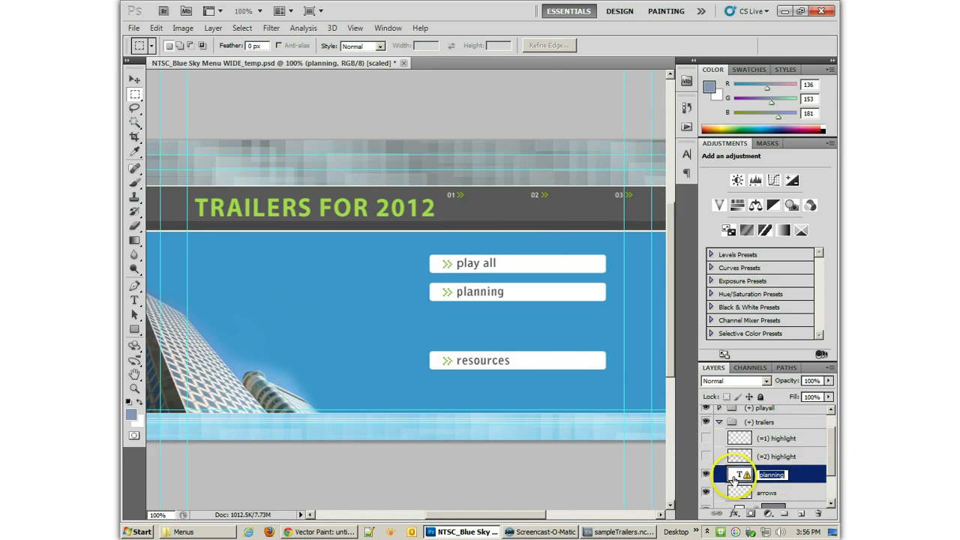
double_click(739, 476)
left_click(411, 216)
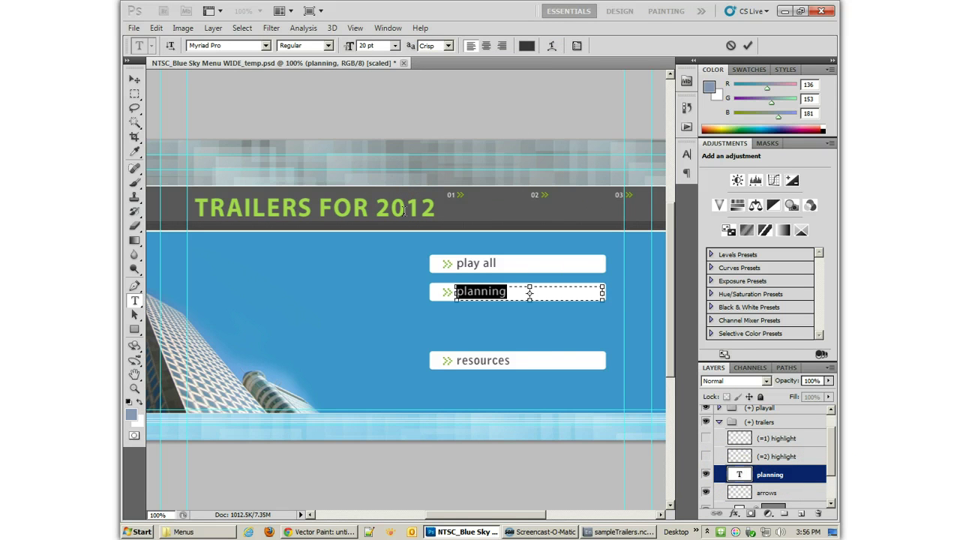
key("Left")
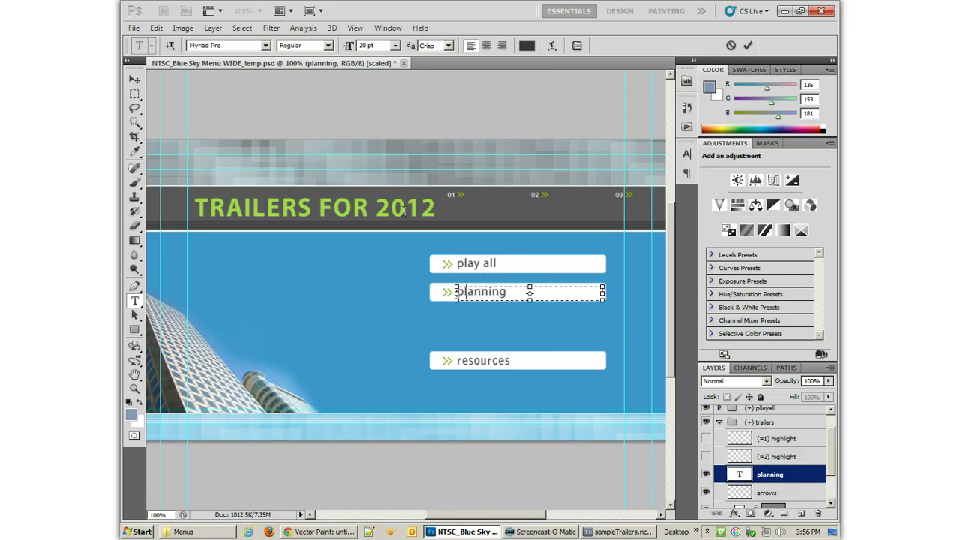
left_click(135, 79)
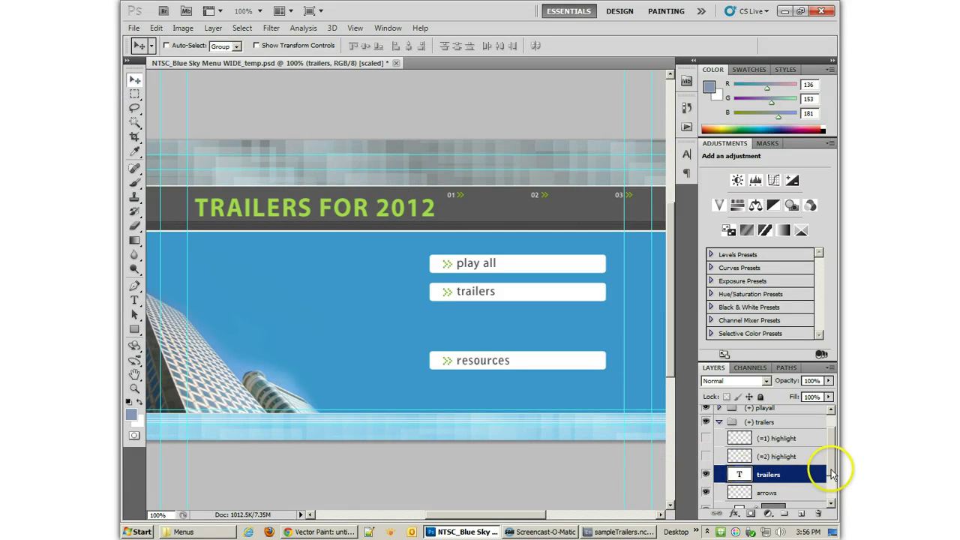
- Change the third button's label from resources to 'extras'
scroll(831, 469, "down", 2)
left_click(719, 484)
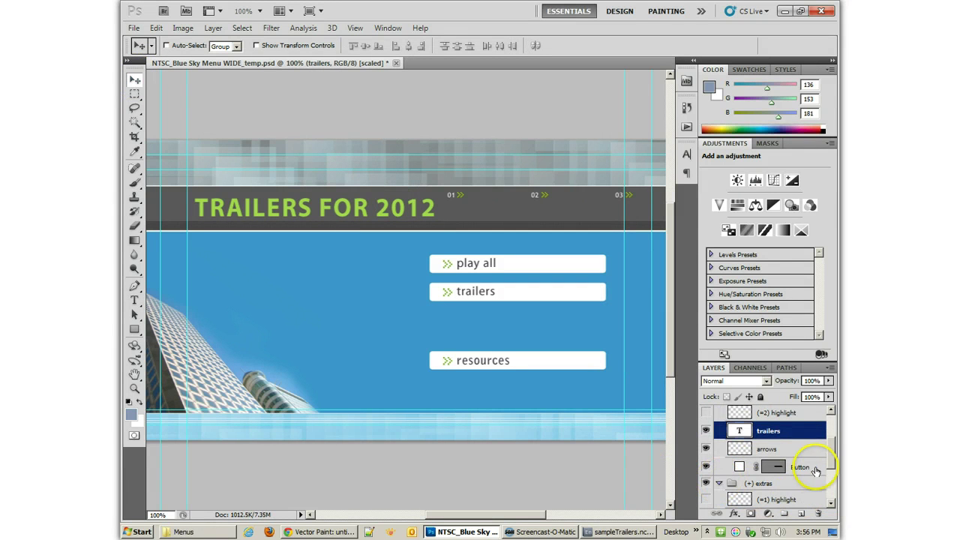
scroll(837, 460, "down", 2)
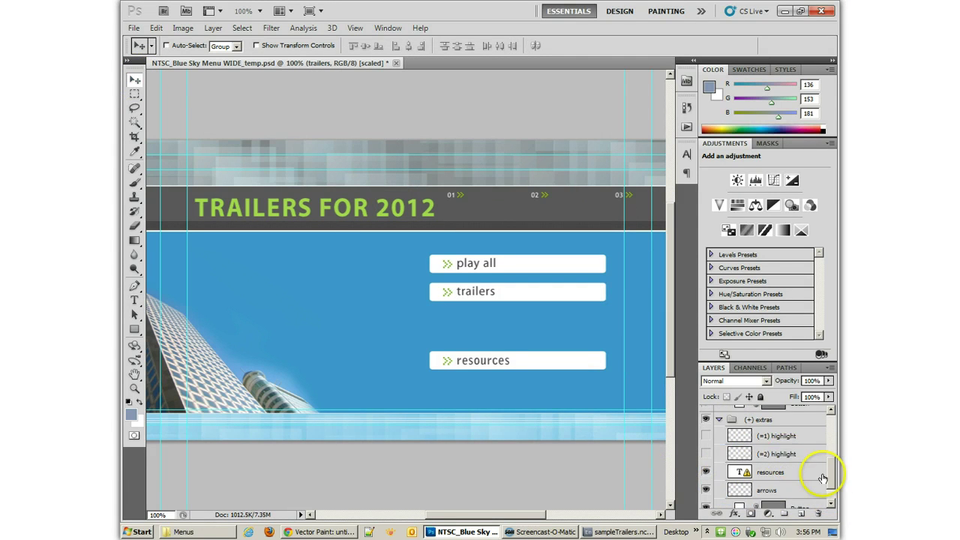
double_click(742, 473)
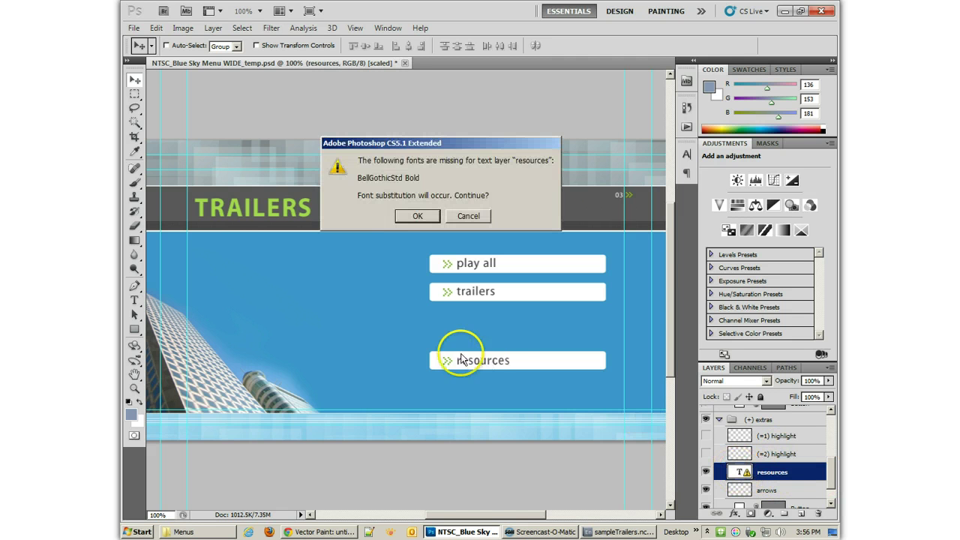
left_click(406, 218)
type("re")
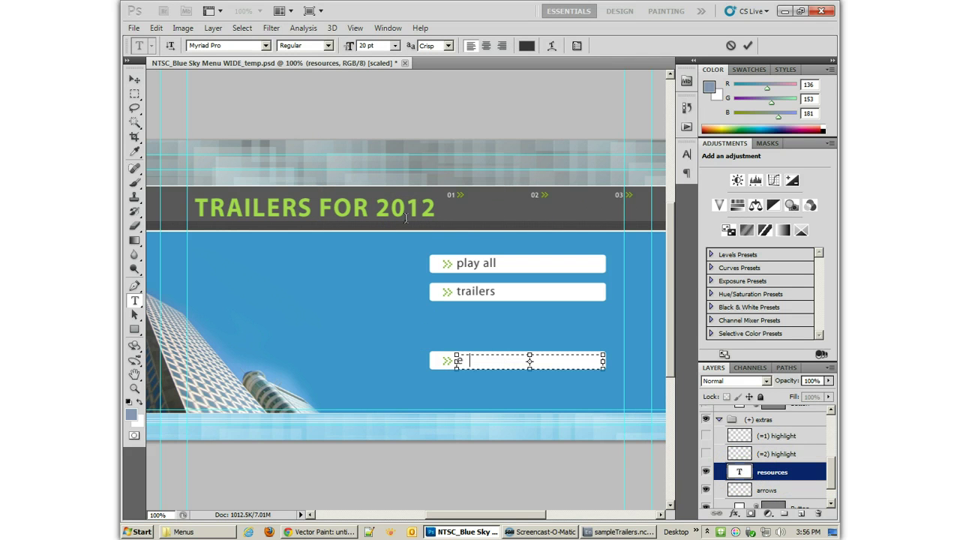
left_click(135, 94)
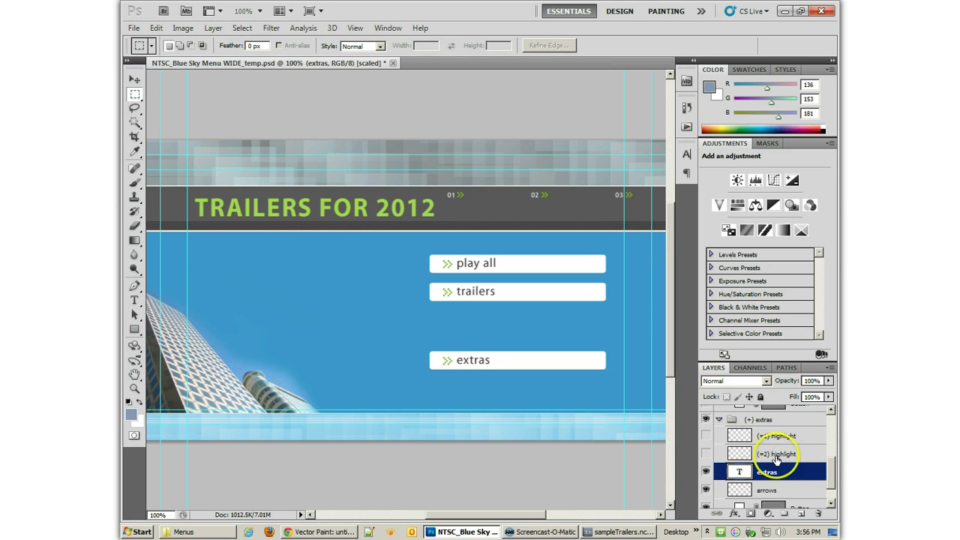
- Collapse the extras and trailers groups and toggle the Background layer's visibility to check it
left_click(720, 419)
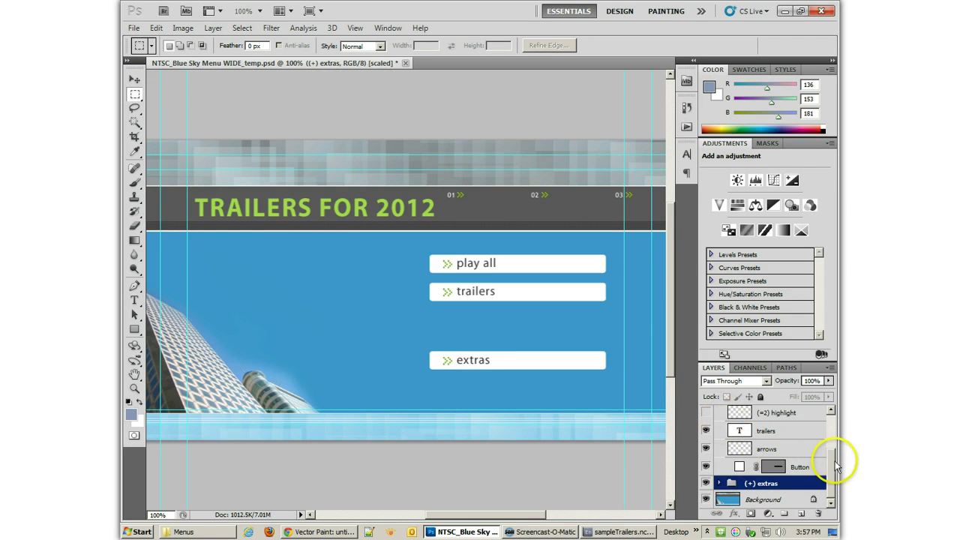
left_click_drag(836, 465, 835, 418)
left_click(719, 445)
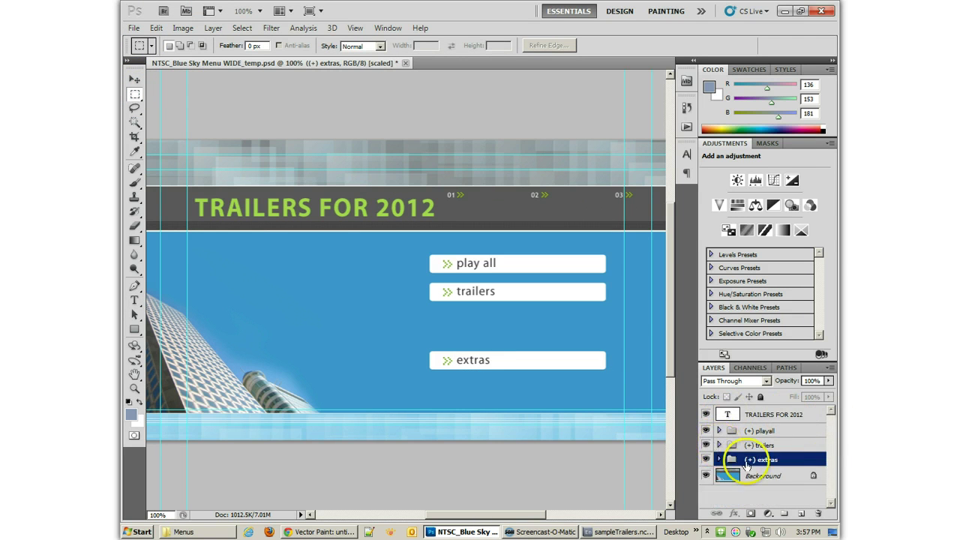
left_click(706, 475)
left_click(706, 475)
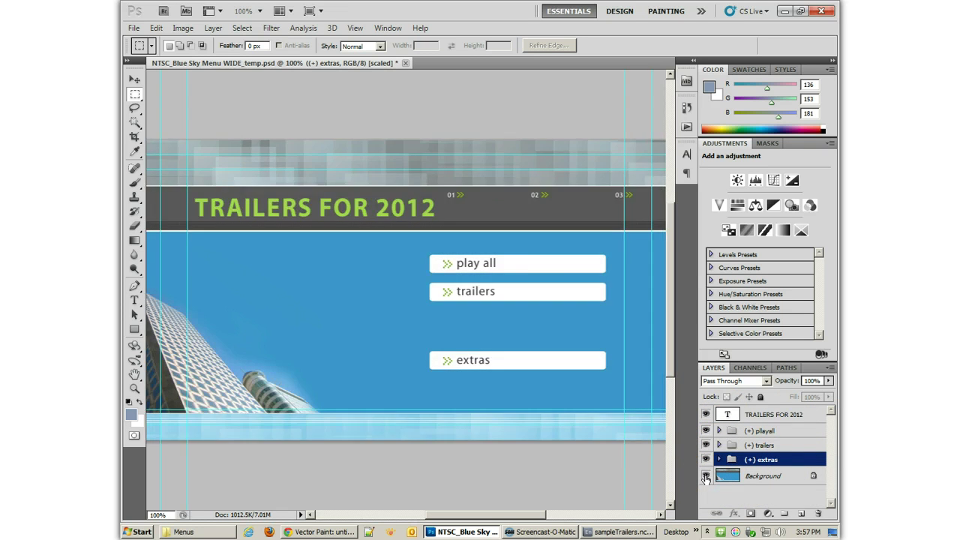
left_click(706, 475)
left_click(706, 476)
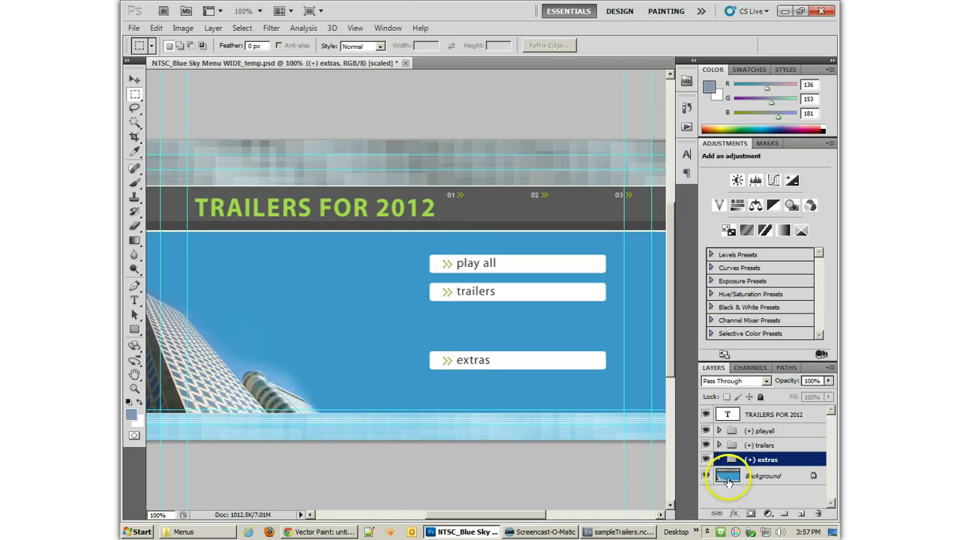
- Delete the Background layer, then undo to restore it
left_click(729, 477)
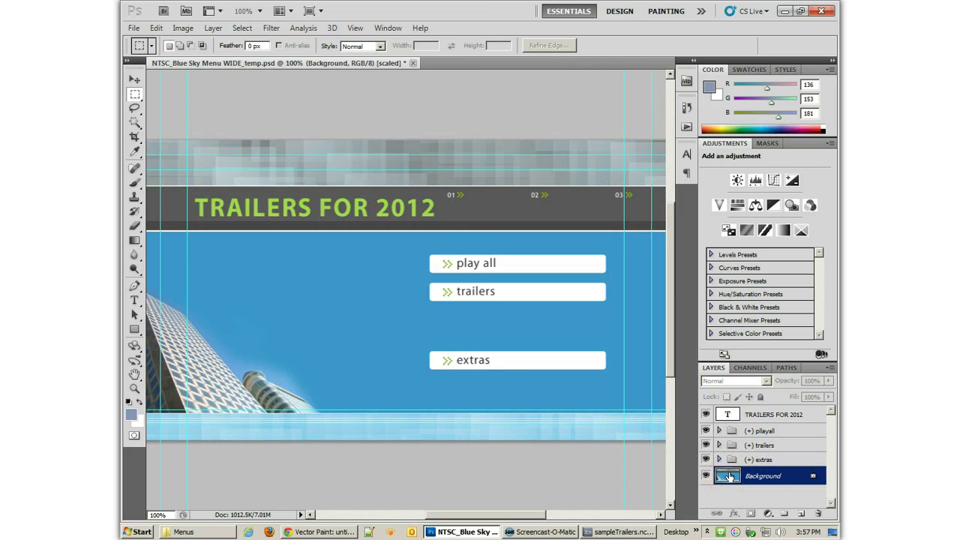
left_click_drag(729, 477, 342, 366)
key("Delete")
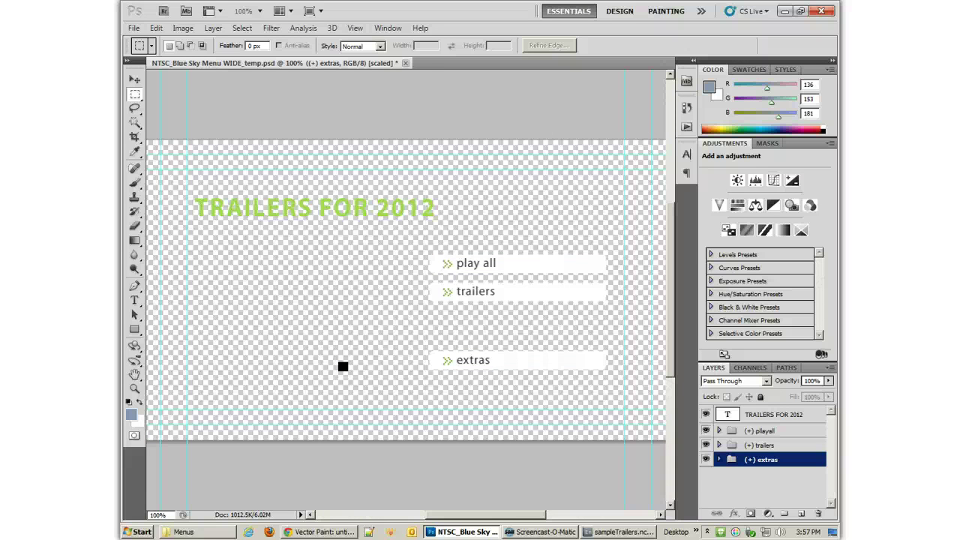
key("ctrl+z")
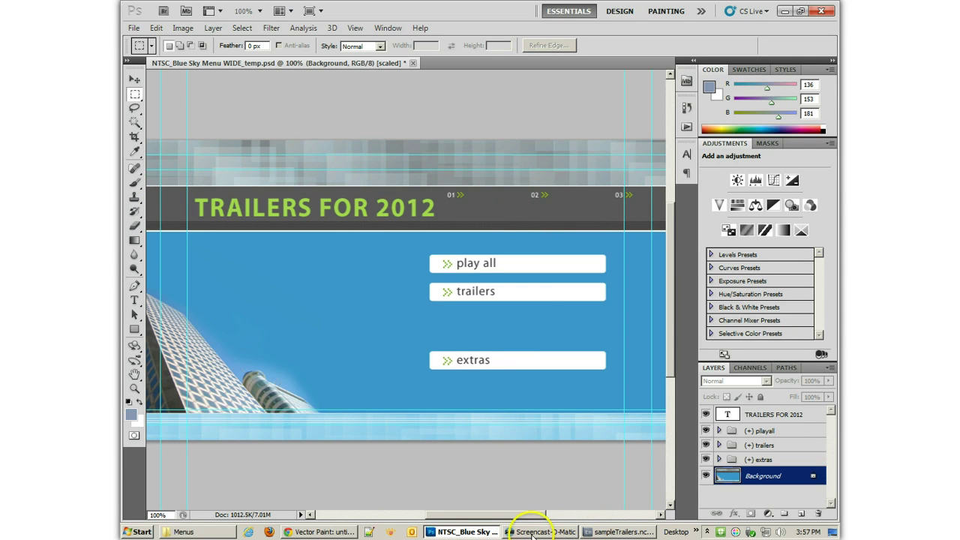
- Delete SampleTrailers MAIN -DVWIDE.psd from the design assets folder, leaving 4317576-original.jpg selected
left_click(188, 532)
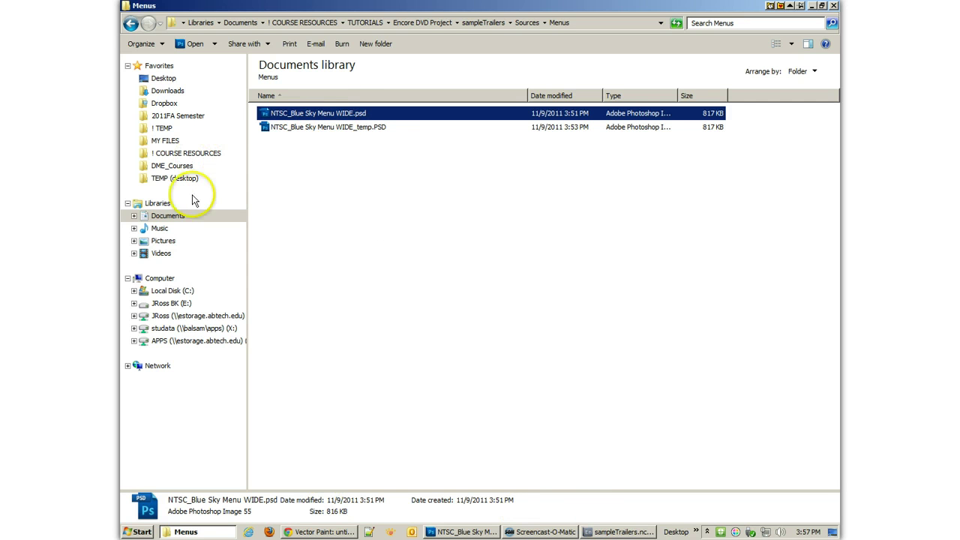
left_click(416, 22)
left_click(304, 127)
double_click(304, 127)
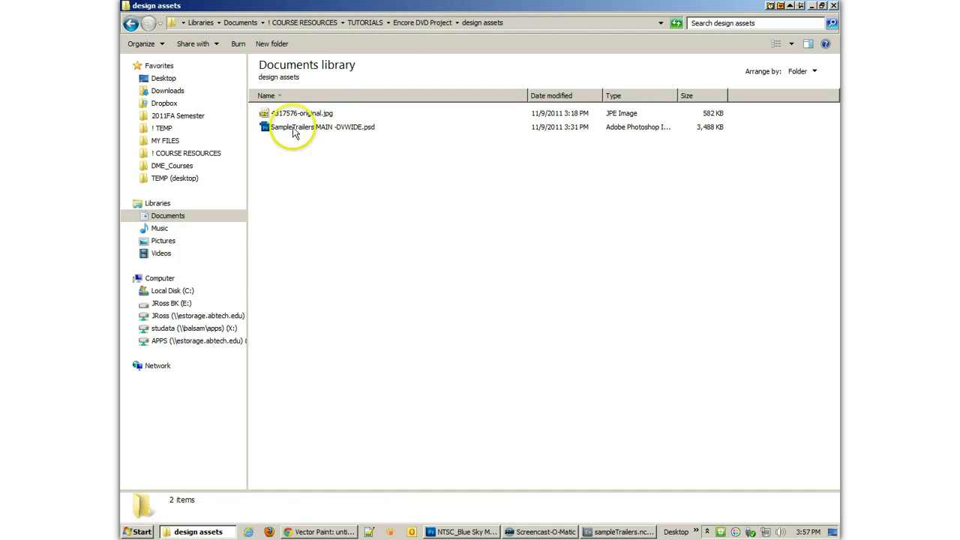
left_click(294, 129)
key("Delete")
key("Return")
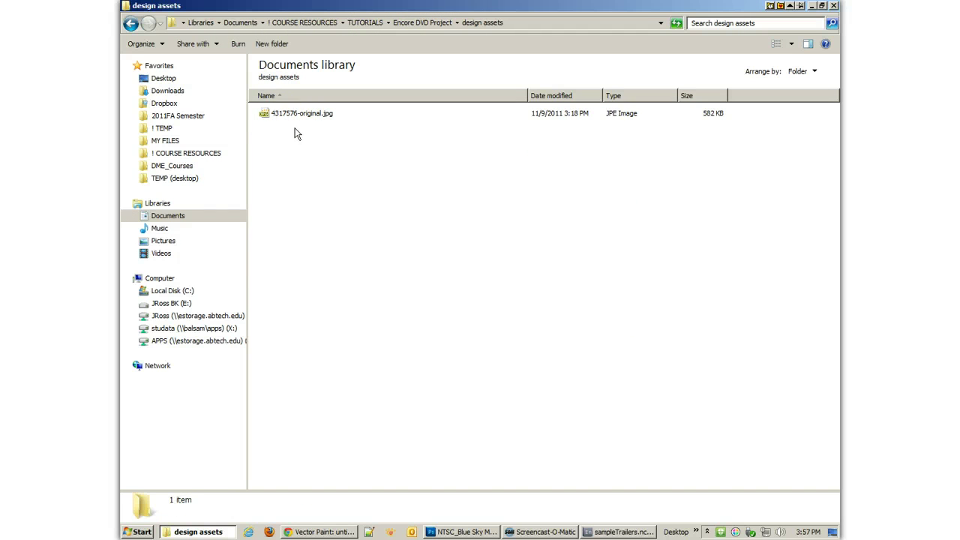
left_click(278, 113)
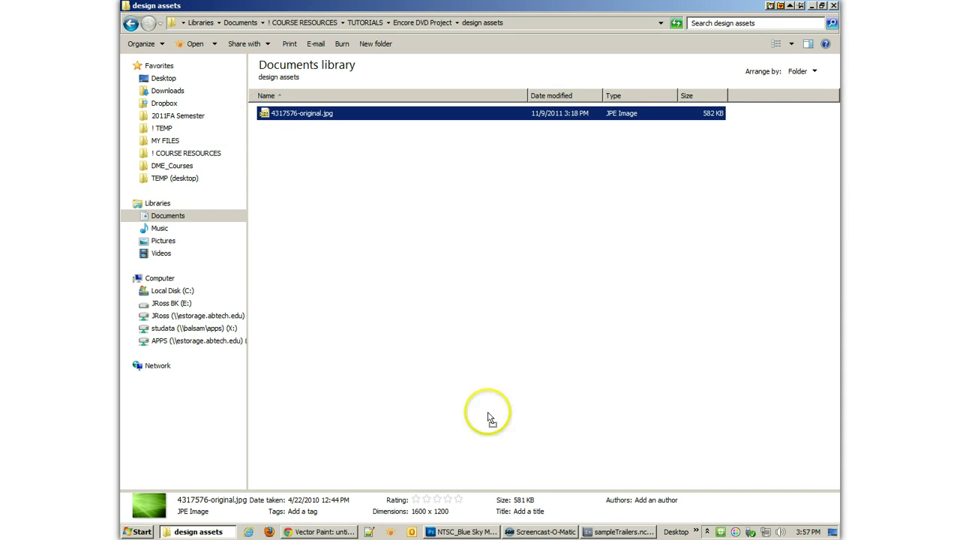
left_click(465, 532)
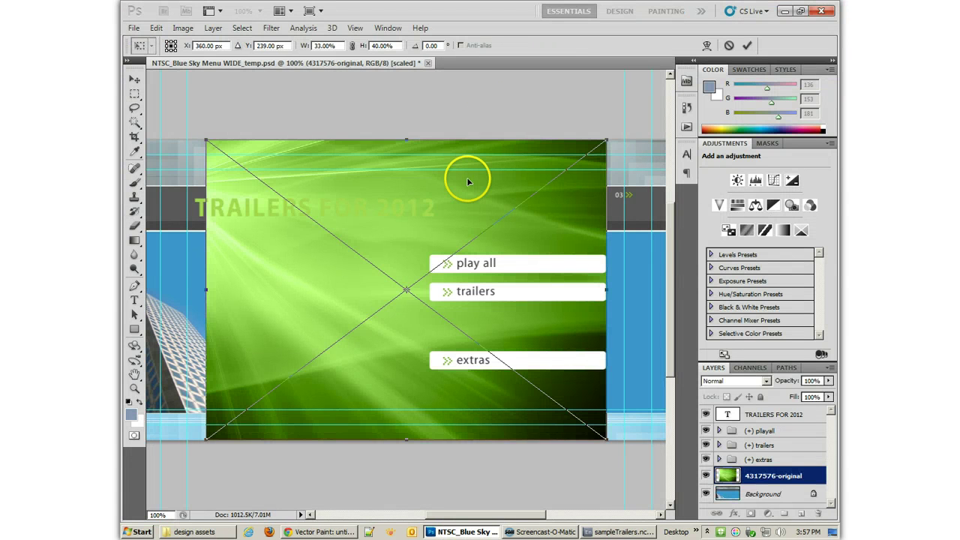
- Commit the placed 4317576-original image and widen it to both canvas edges
key("Return")
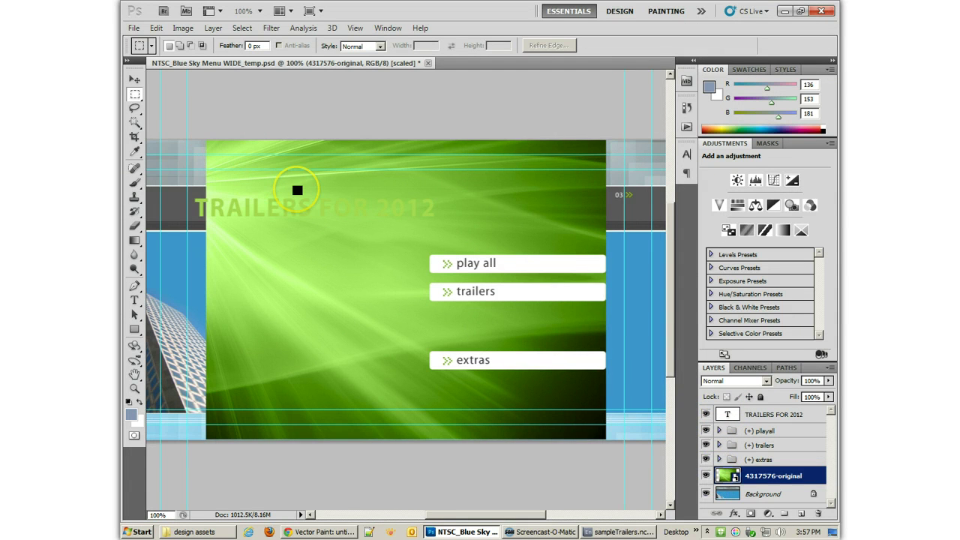
key("ctrl+minus")
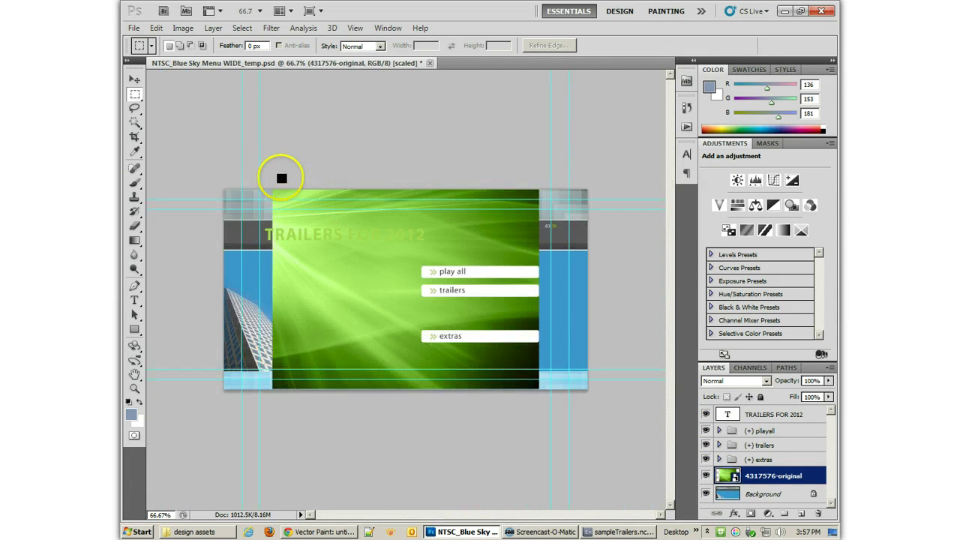
key("ctrl+t")
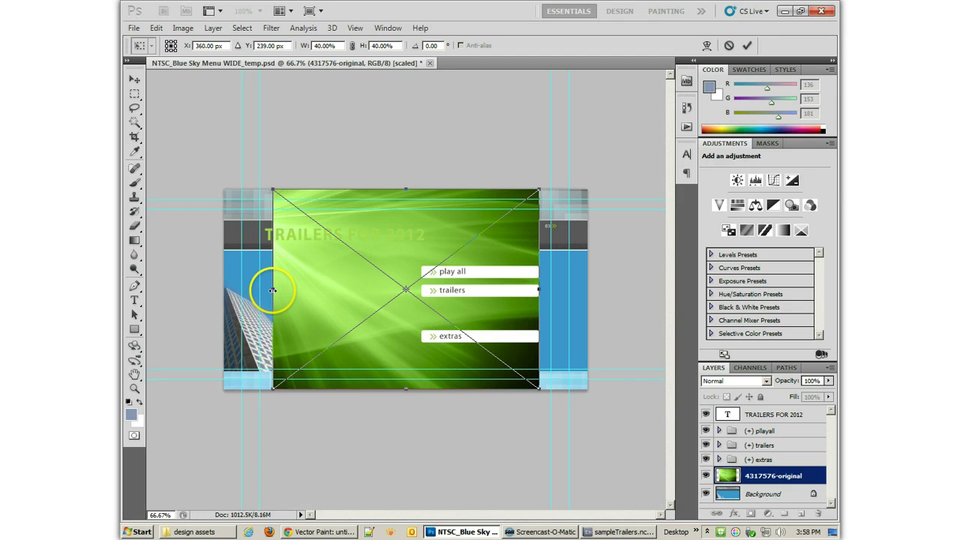
left_click_drag(262, 285, 224, 289)
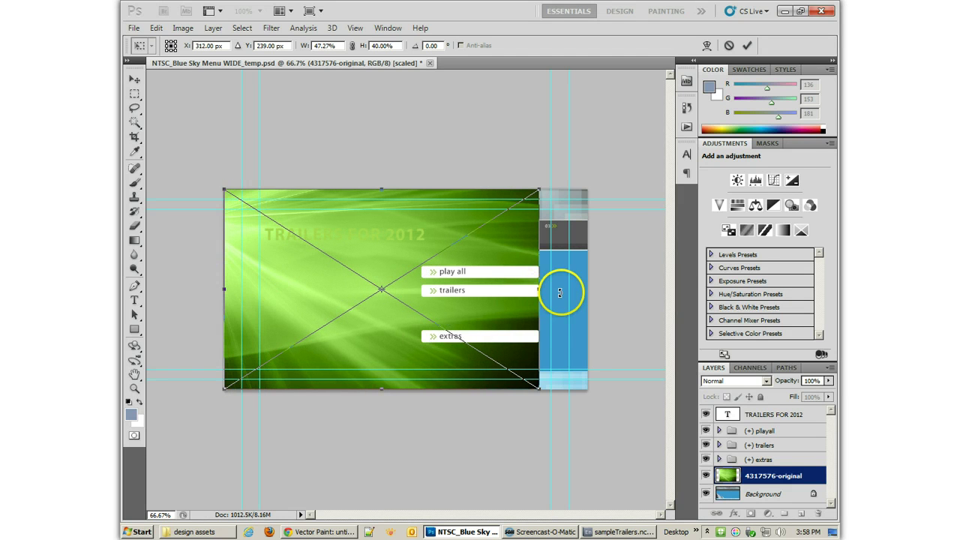
left_click_drag(539, 289, 589, 288)
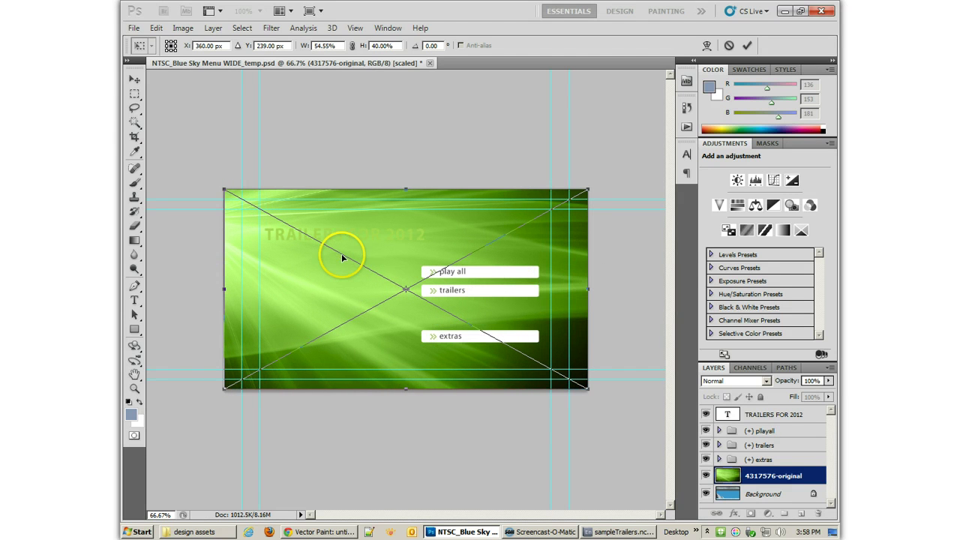
key("Return")
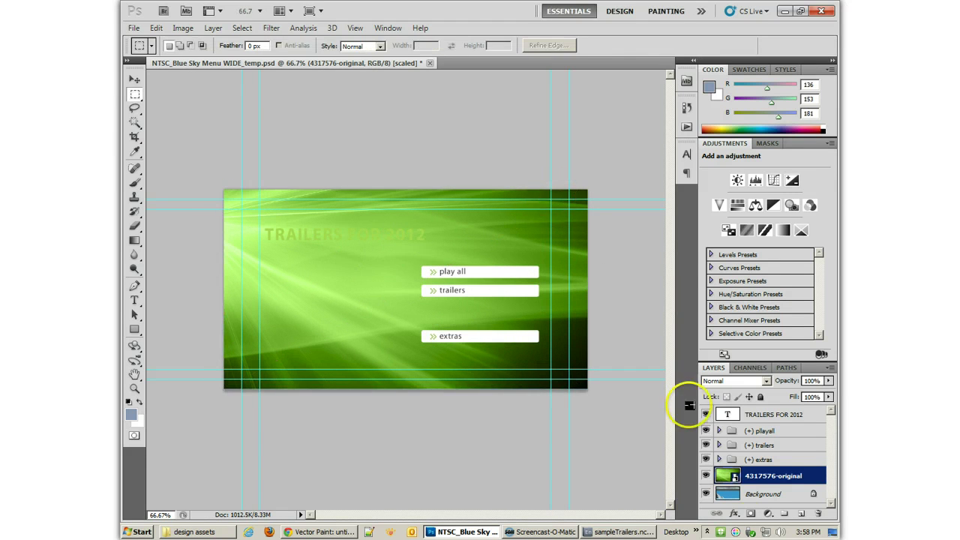
- Duplicate the Background layer above the green image and delete its area below the header
left_click(721, 495)
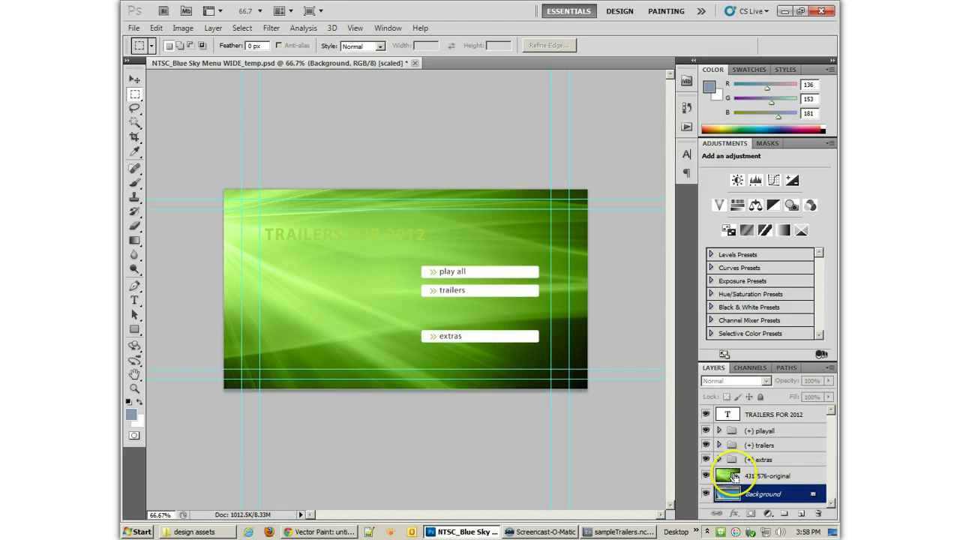
key("ctrl+j")
left_click_drag(729, 492, 732, 473)
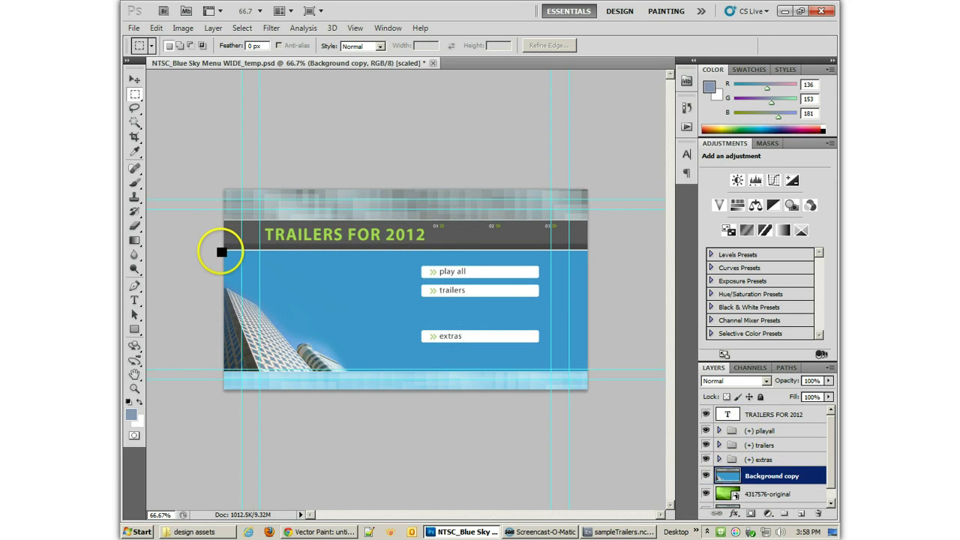
left_click_drag(221, 252, 221, 252)
key("Delete")
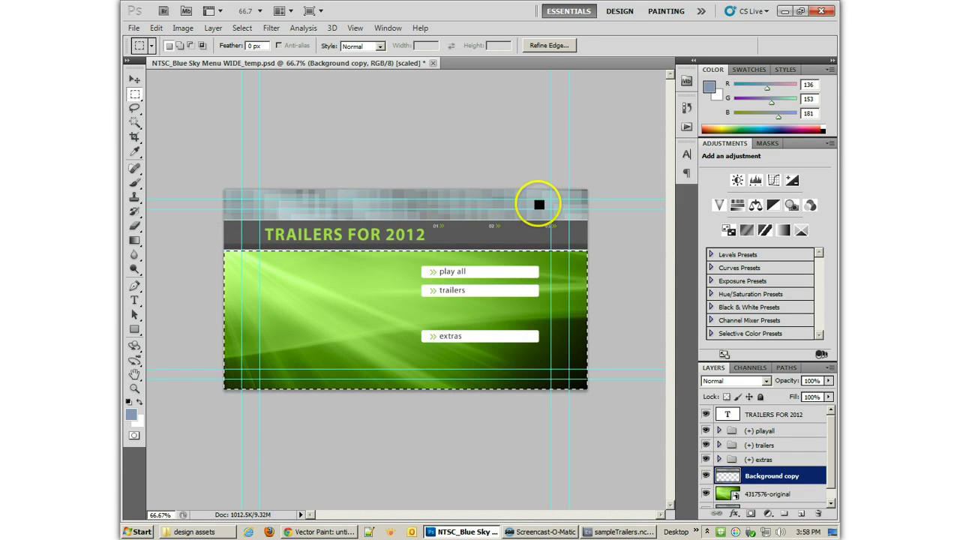
left_click(611, 212)
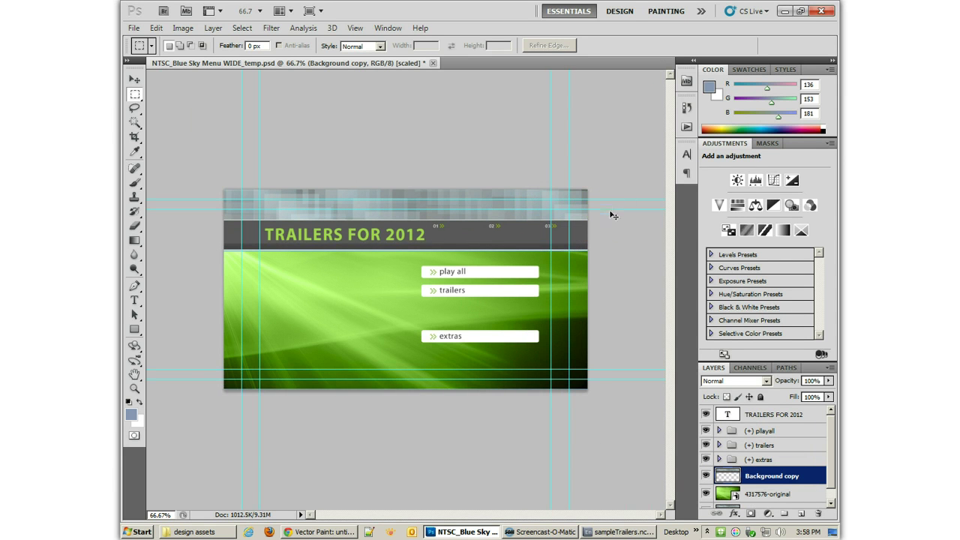
- Zoom in to check the header's bottom edge over the green area, then zoom back out
key("ctrl+plus")
key("ctrl+plus")
left_click_drag(611, 215, 266, 286)
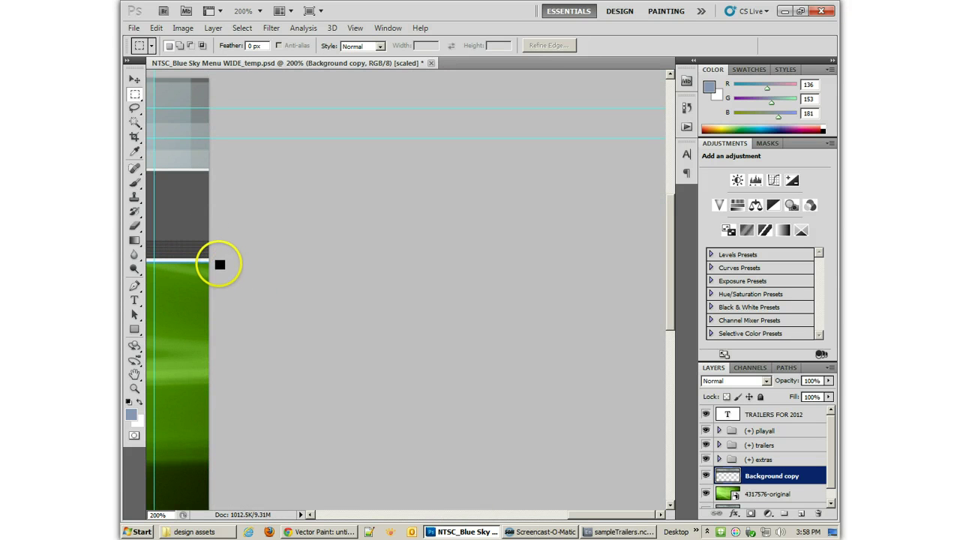
scroll(212, 263, "left", 3)
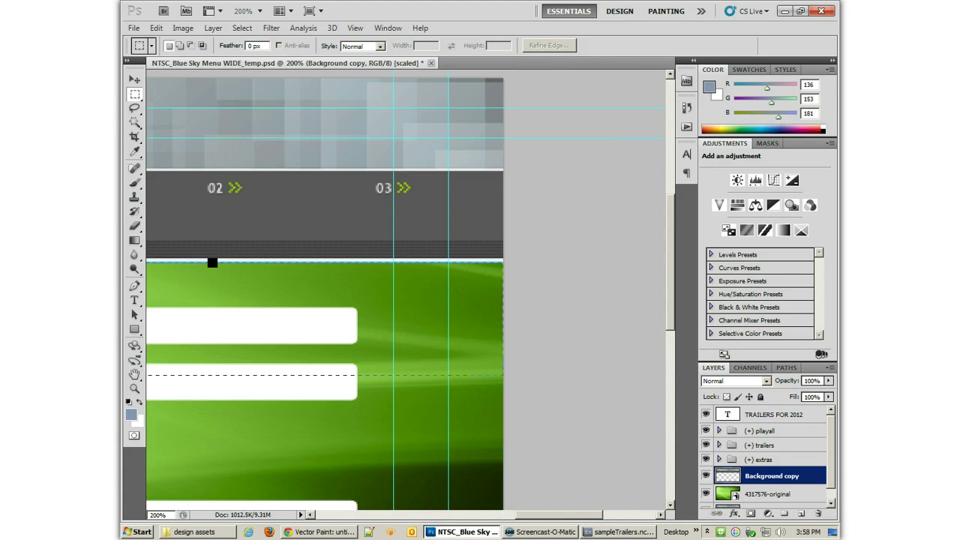
scroll(405, 293, "left", 15)
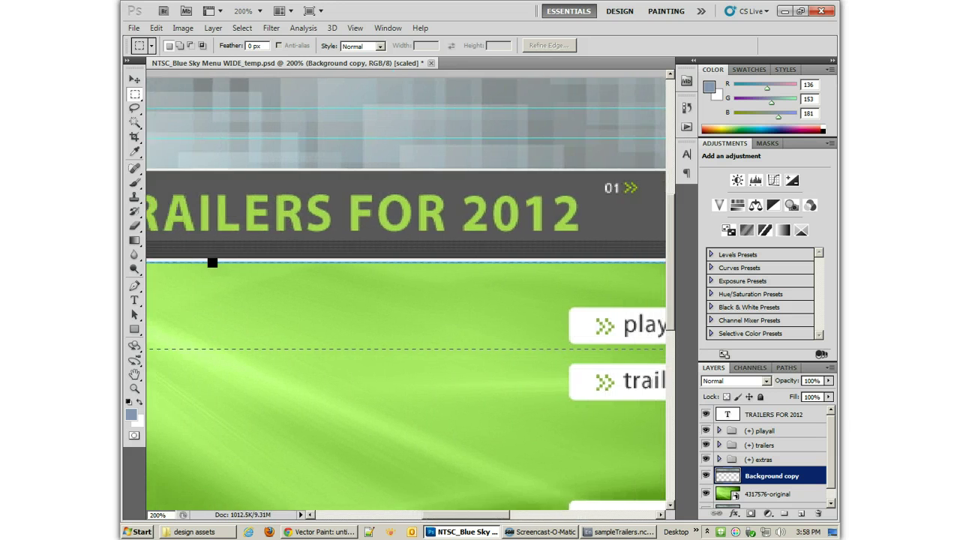
left_click_drag(139, 349, 261, 340)
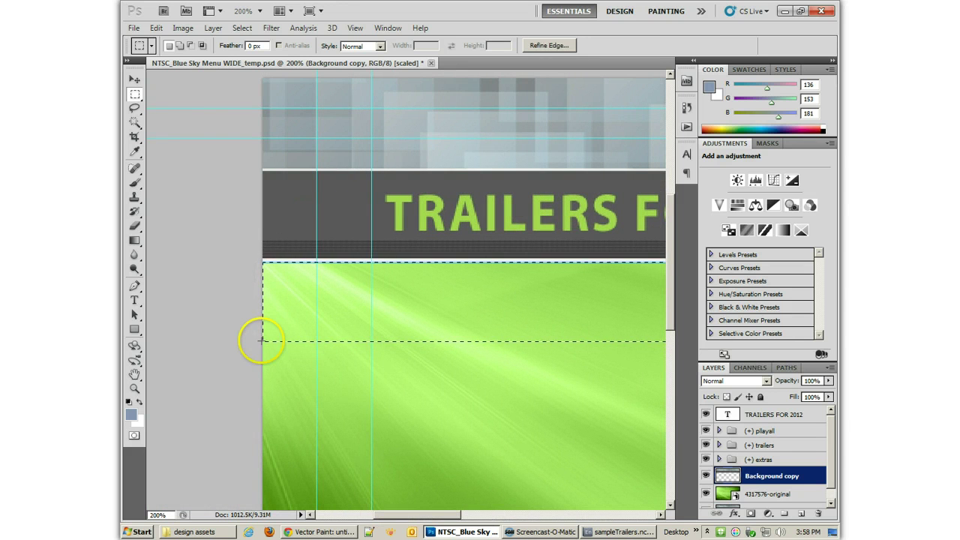
left_click(217, 269)
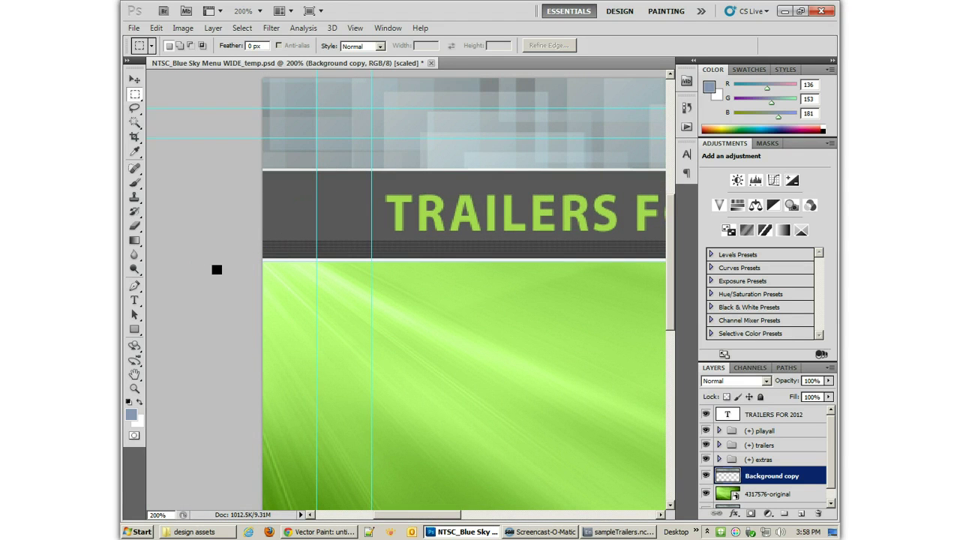
key("ctrl+minus")
key("ctrl+minus")
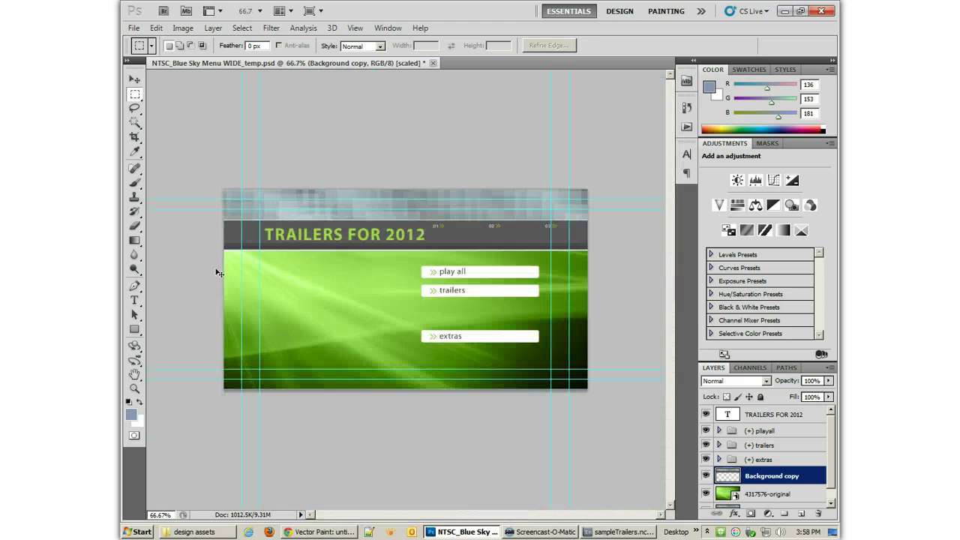
- Add a new layer holding a blue-grey filled rectangle from the header down past extras
scroll(829, 484, "down", 1)
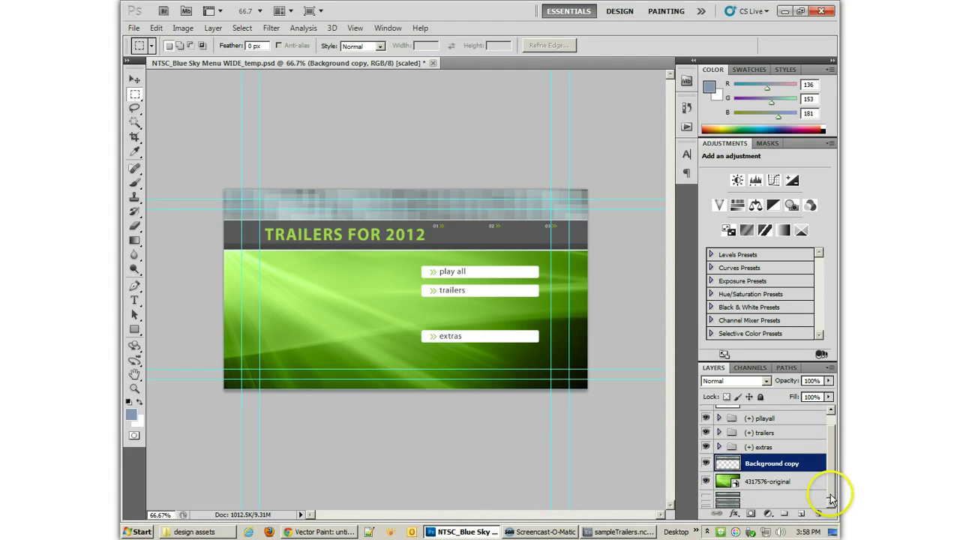
left_click(802, 515)
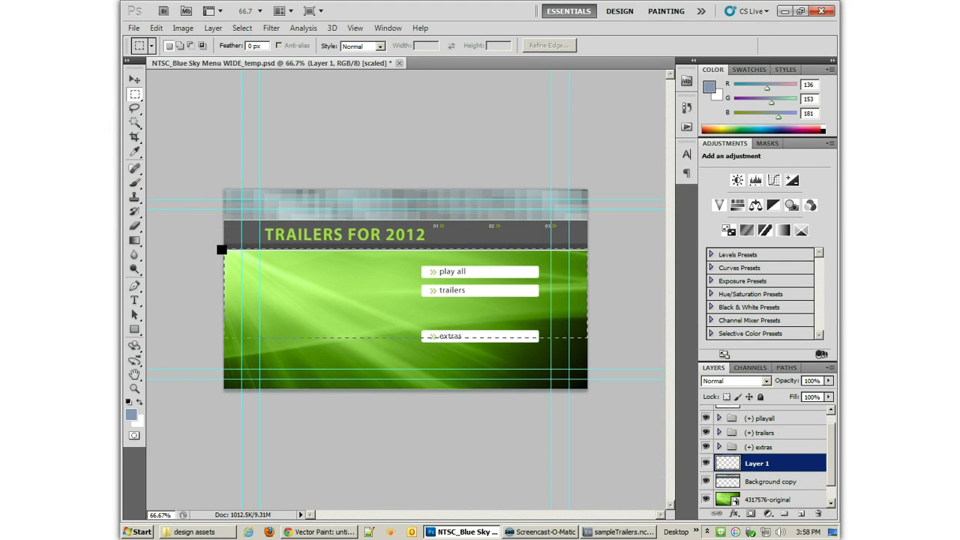
left_click_drag(222, 250, 180, 343)
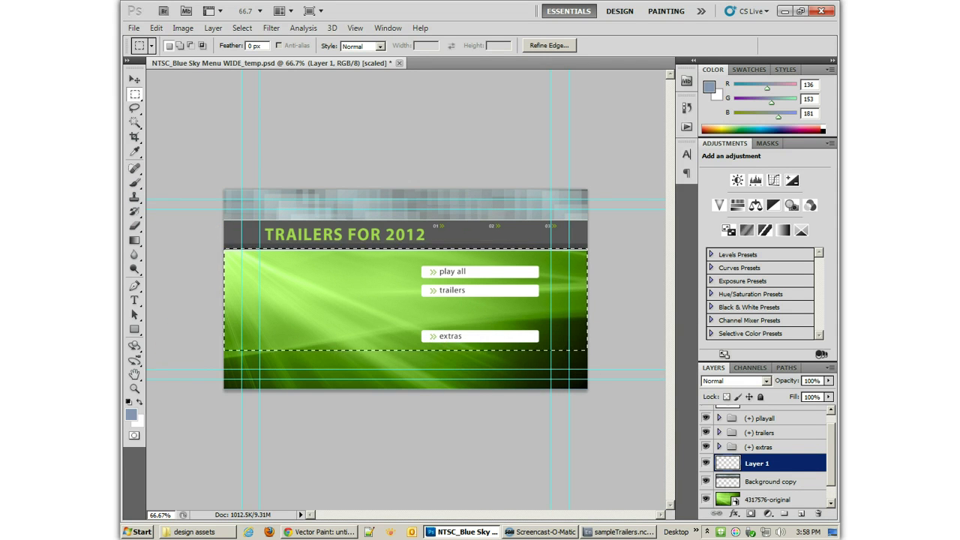
key("alt+BackSpace")
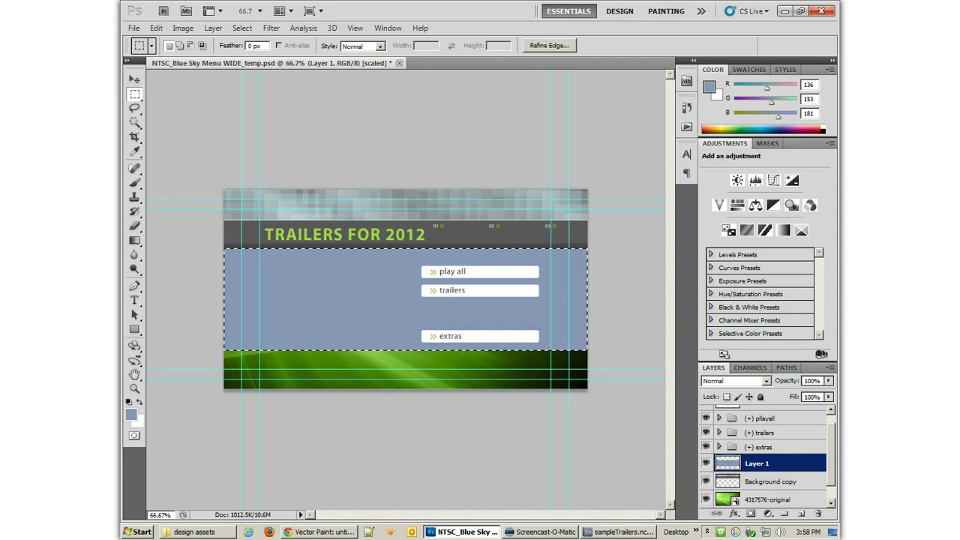
key("ctrl+d")
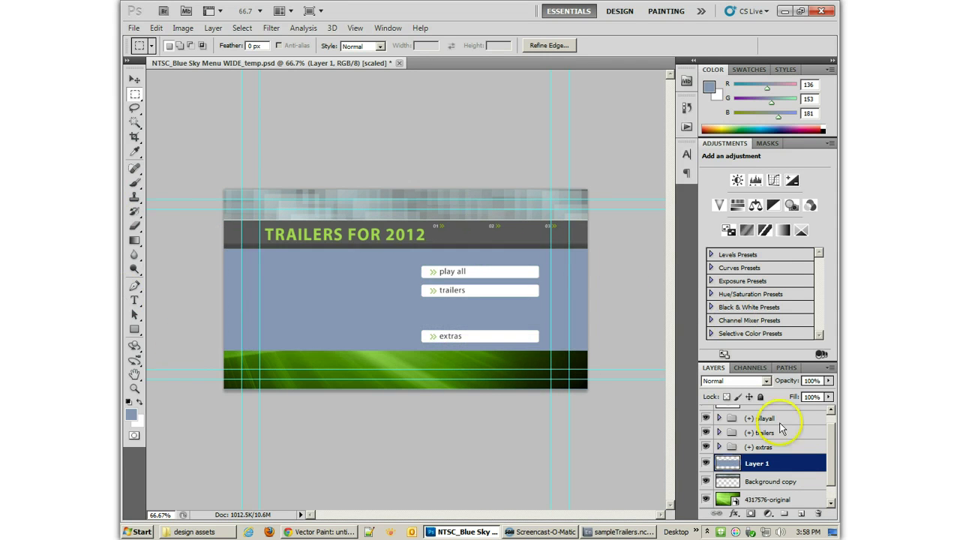
- Set Layer 1's blend mode to Linear Burn and move it beneath Background copy
left_click(739, 381)
left_click(738, 150)
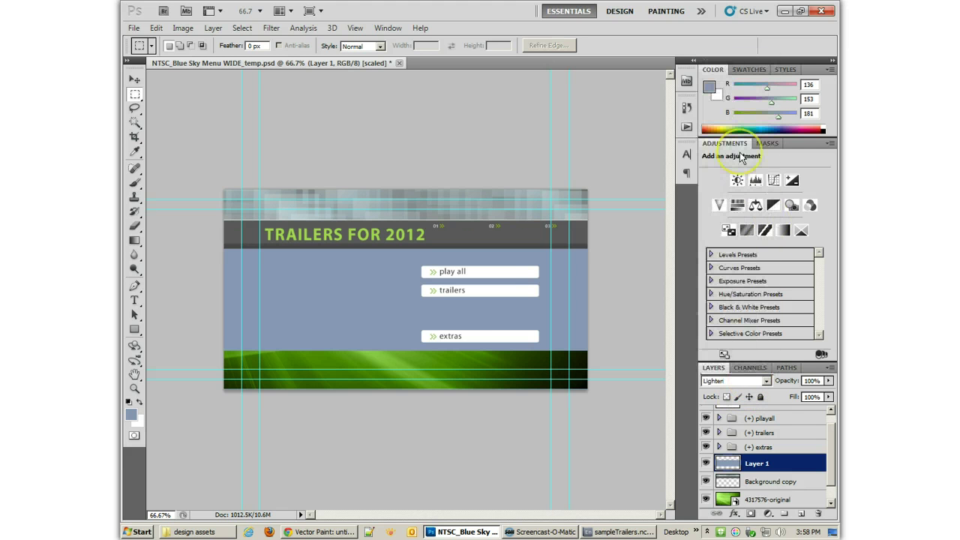
left_click(736, 383)
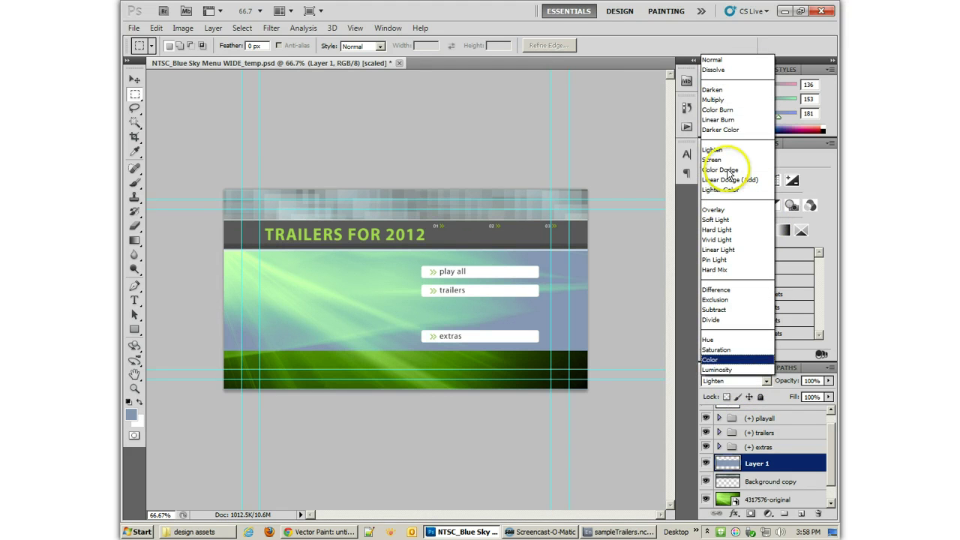
left_click(728, 102)
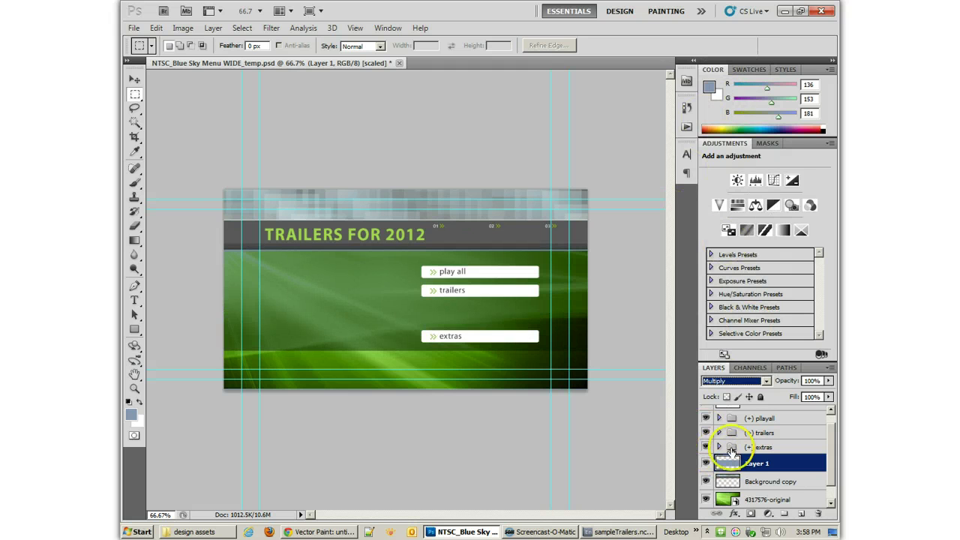
left_click(757, 384)
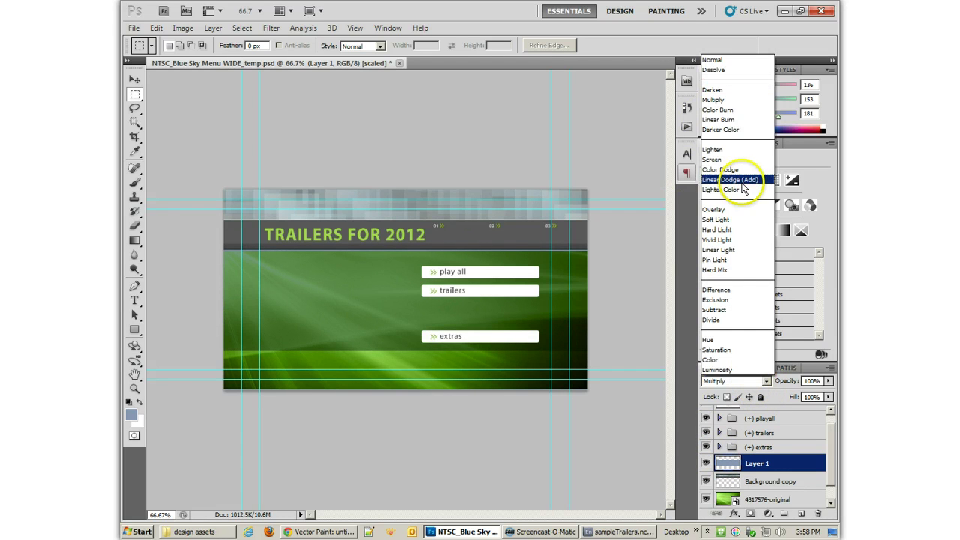
left_click(731, 112)
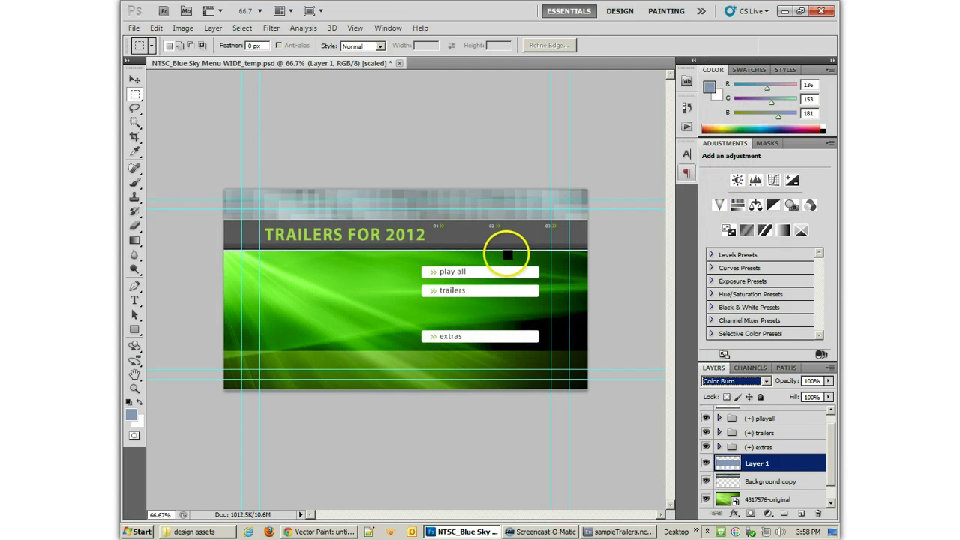
key("Down")
key("Down")
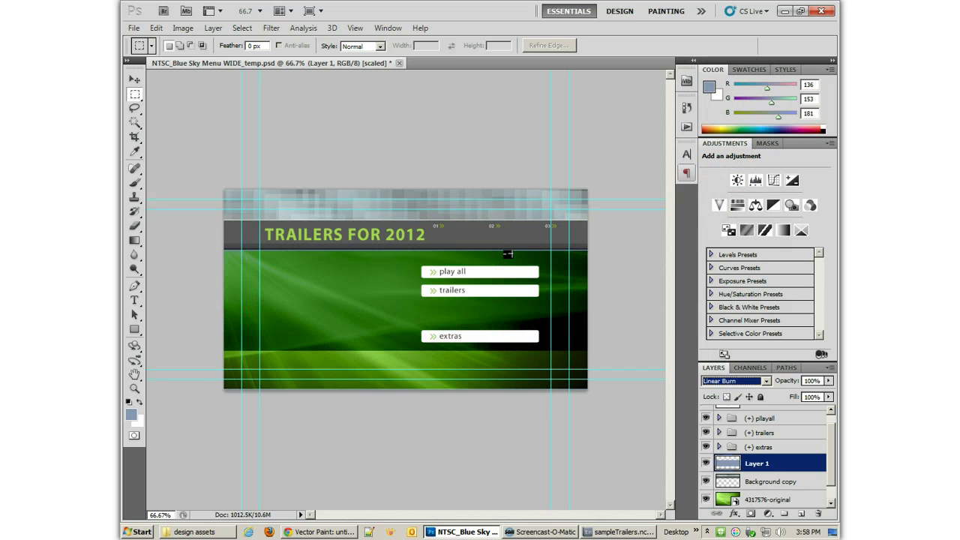
key("Down")
key("Up")
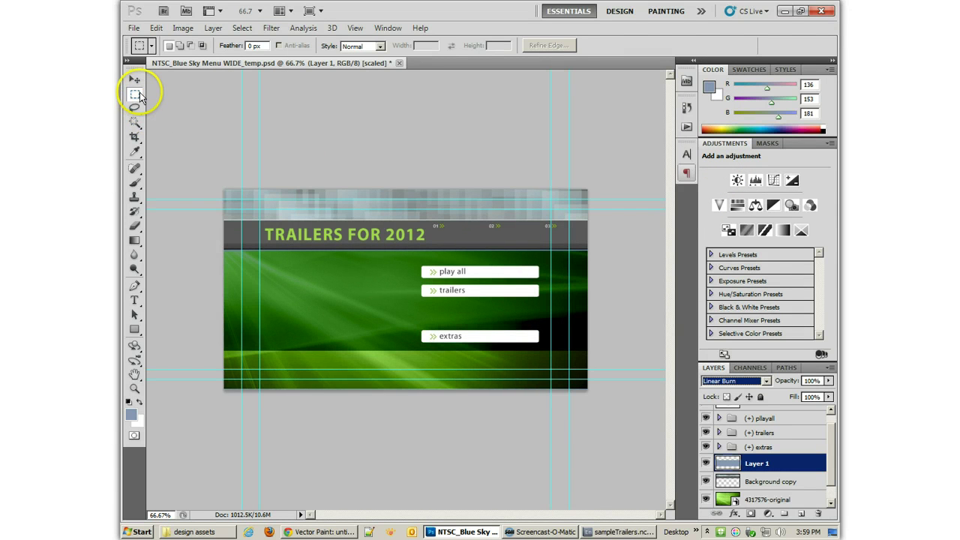
left_click(303, 137)
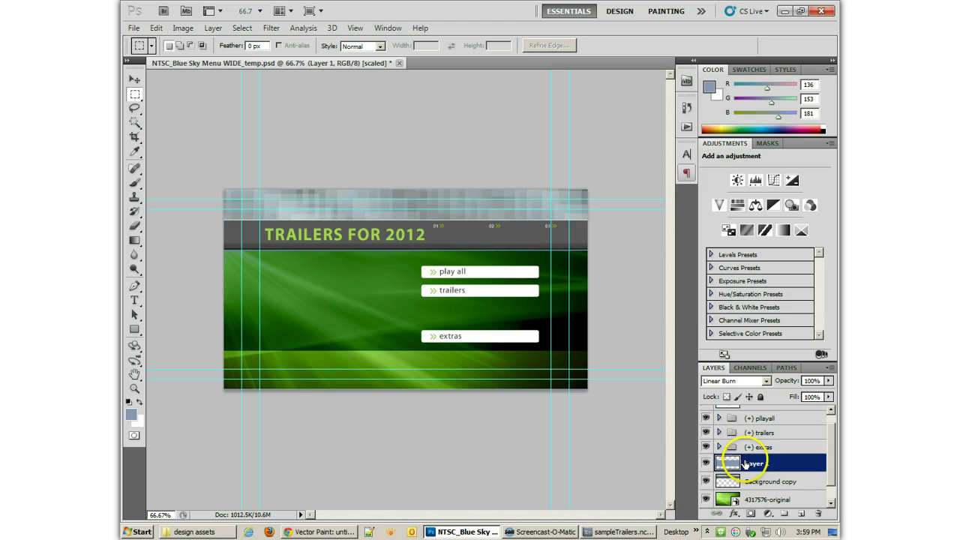
left_click_drag(725, 465, 724, 490)
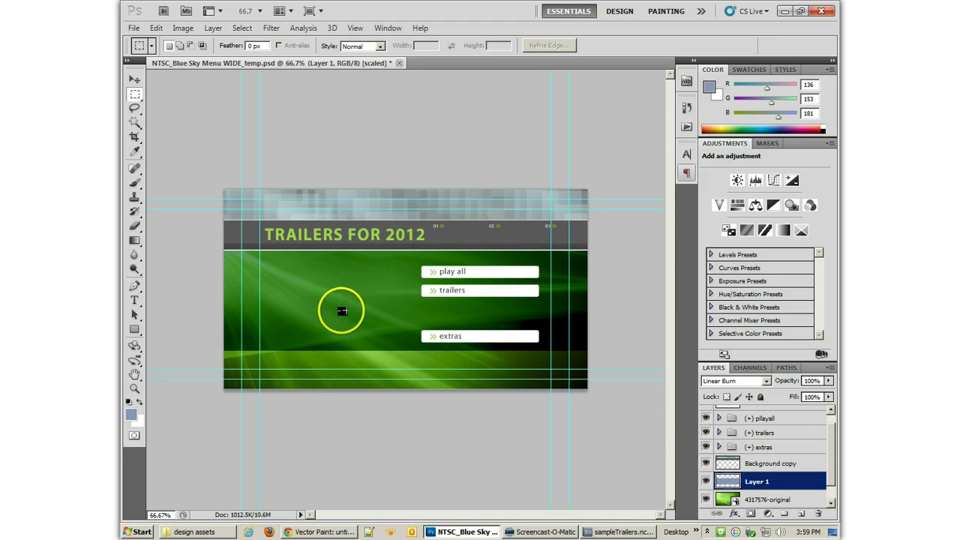
- Shift the blue-grey band slightly lower on the canvas and select the (+) extras group
mouse_move(343, 310)
left_mouse_down()
mouse_move(351, 328)
mouse_move(343, 292)
left_mouse_up()
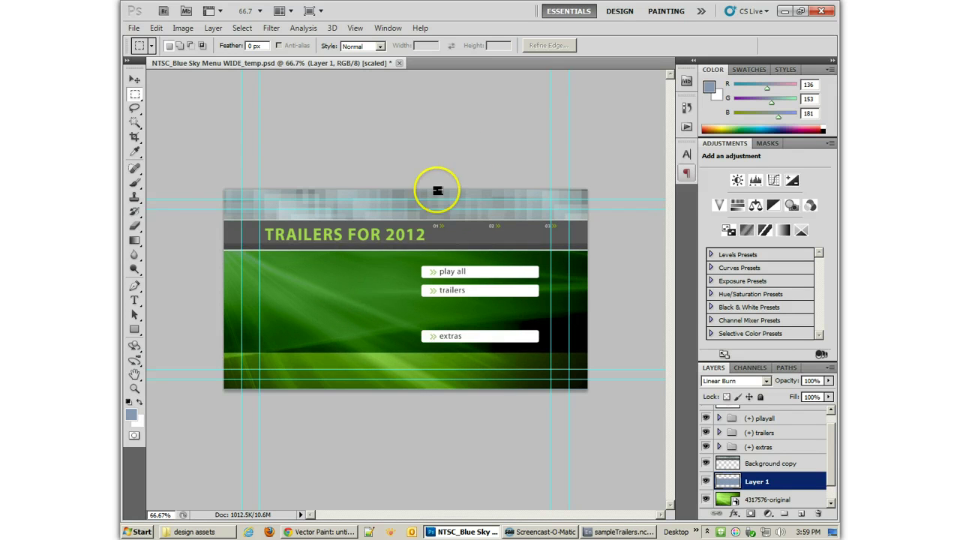
left_click(760, 447)
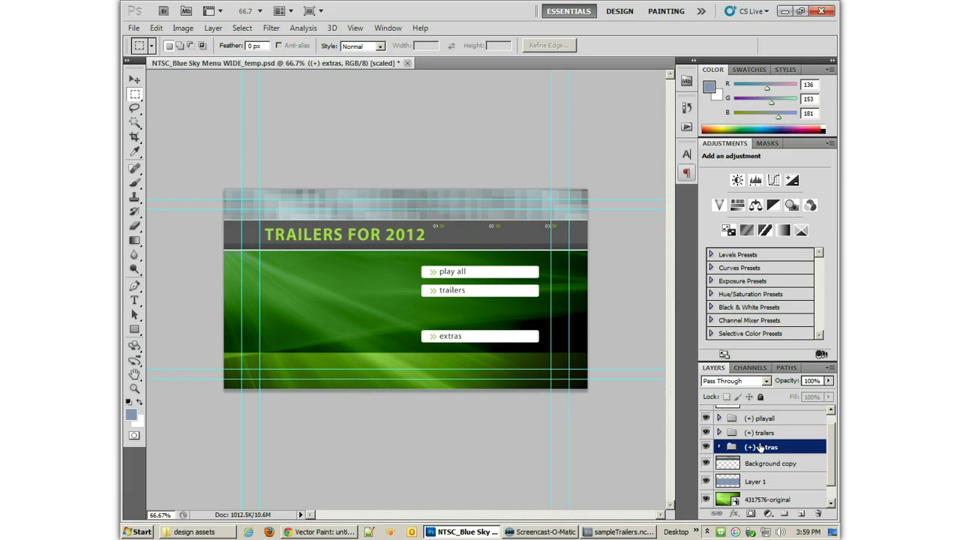
- Nudge the extras button up slightly, close the menu document, and return to Encore
key("ctrl+shift+Up")
key("ctrl+shift+Up")
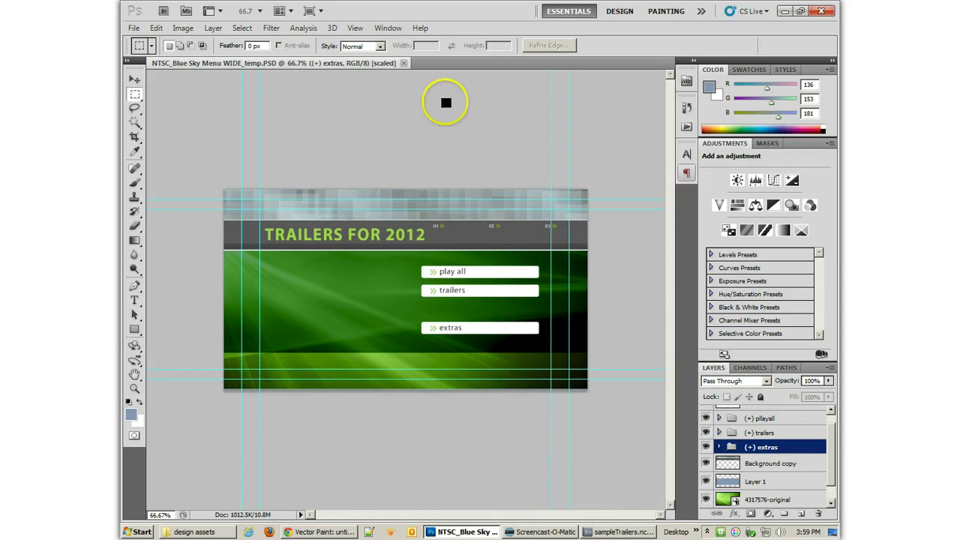
left_click(407, 63)
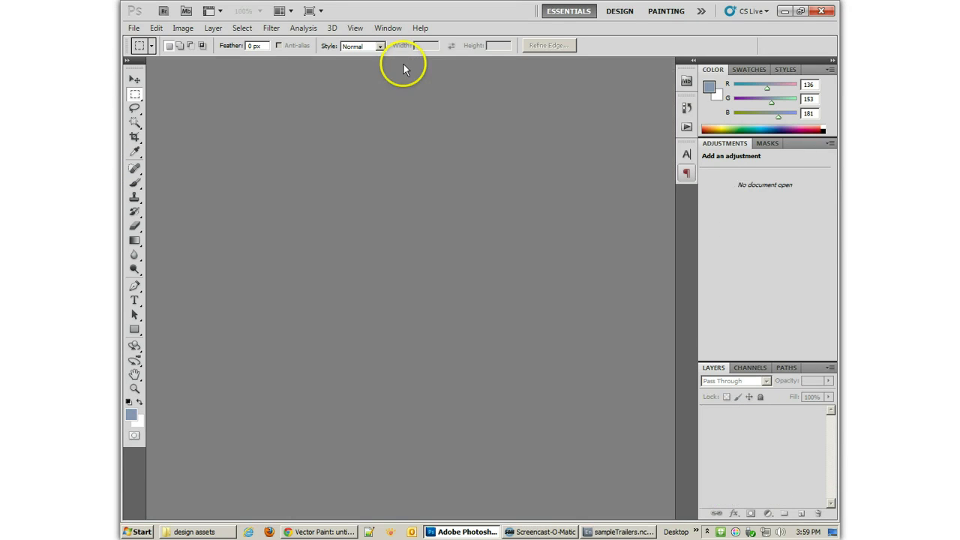
left_click(623, 532)
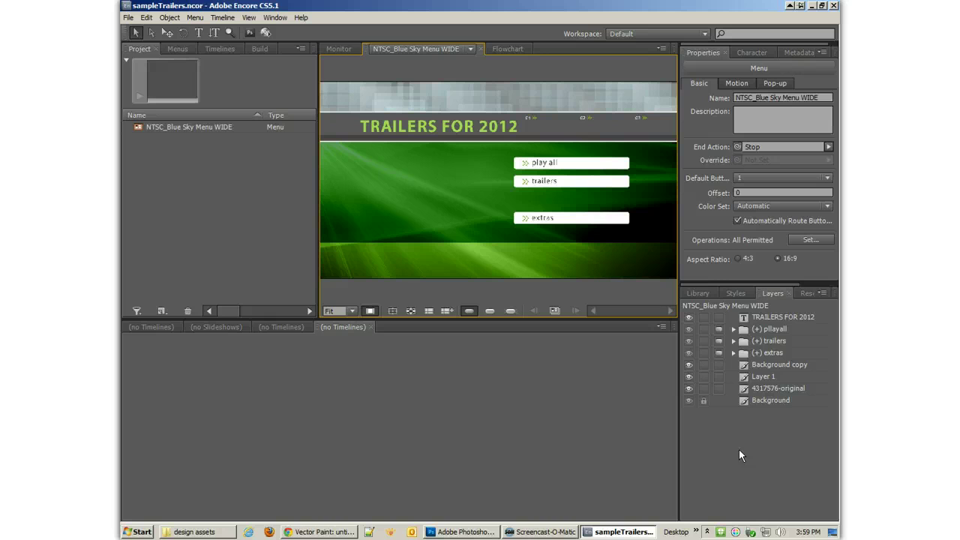
- Send the menu to Photoshop, close and hide Photoshop, then show Encore's Library of menu presets
right_click(441, 192)
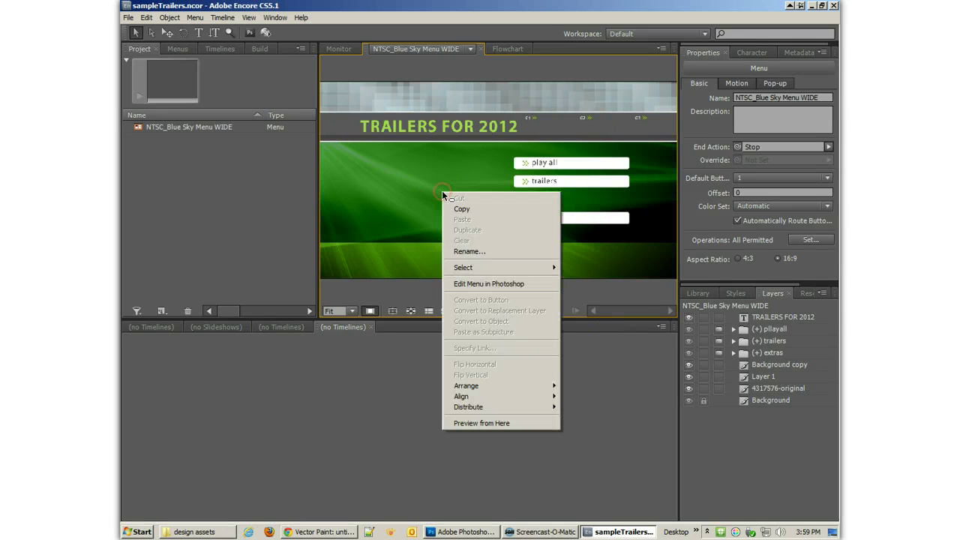
left_click(466, 286)
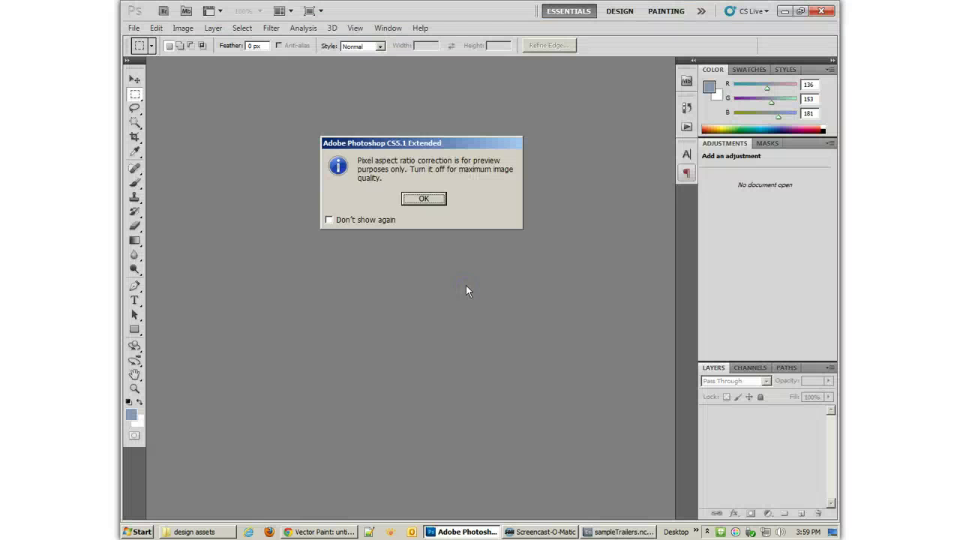
left_click(434, 198)
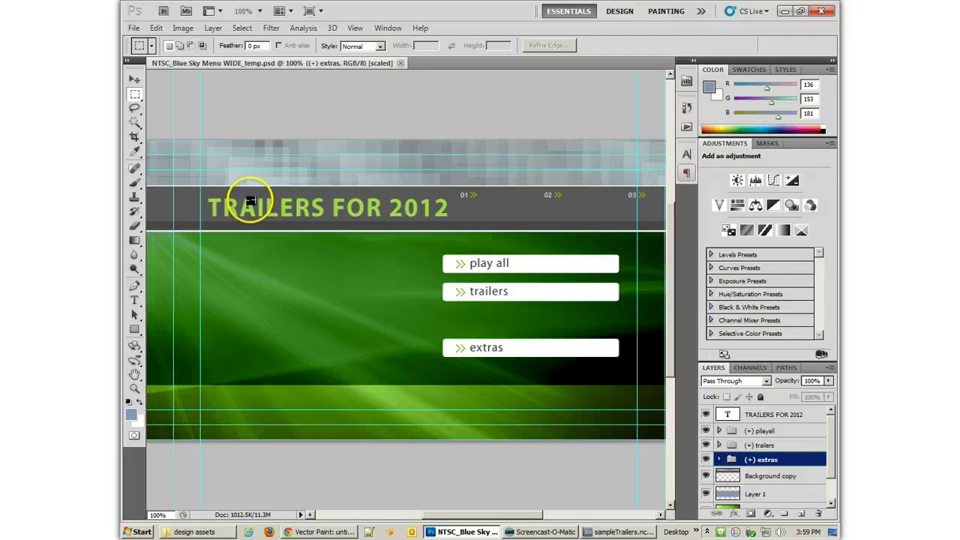
left_click(401, 64)
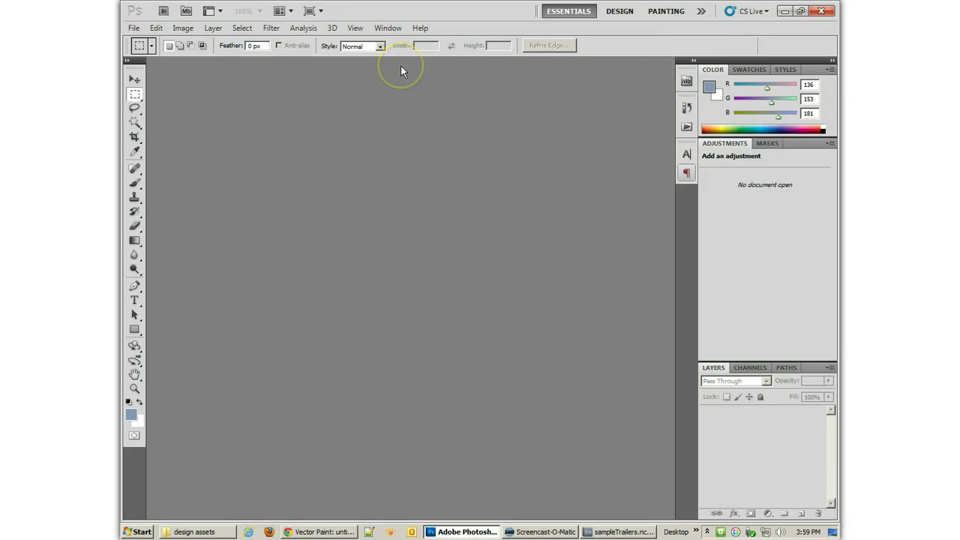
left_click(785, 11)
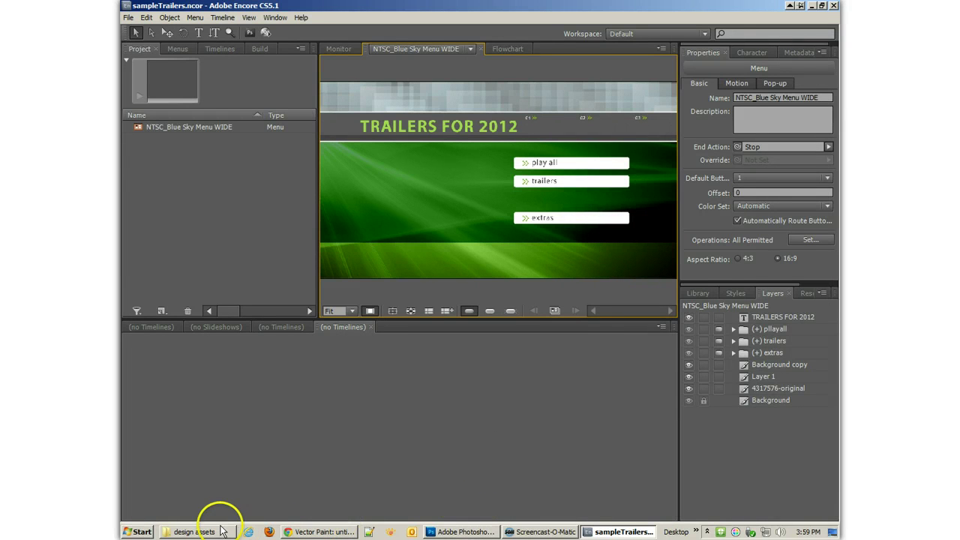
left_click(698, 294)
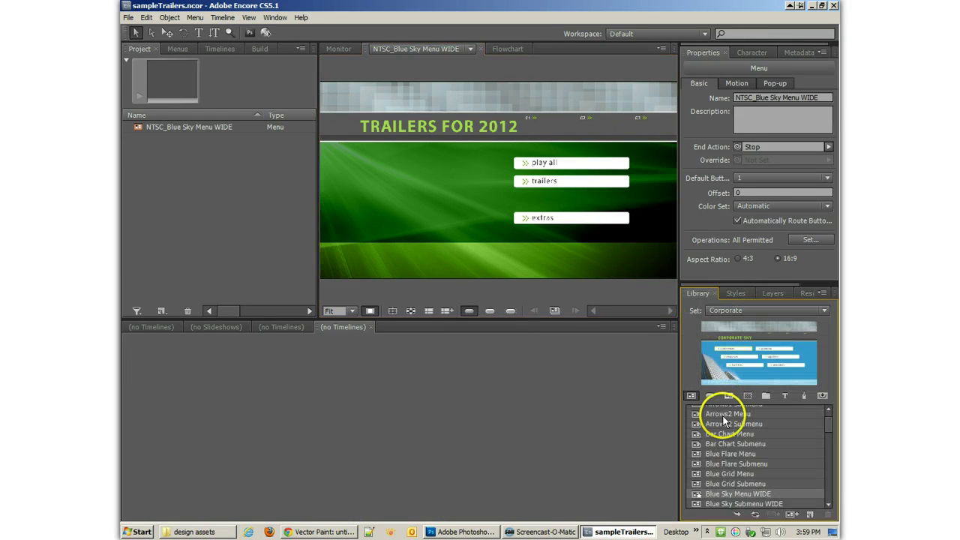
- Browse to C:\Program Files (x86)\Adobe\Adobe Encore CS5.1\Library\Technology\NTSC in the folder window
left_click(219, 531)
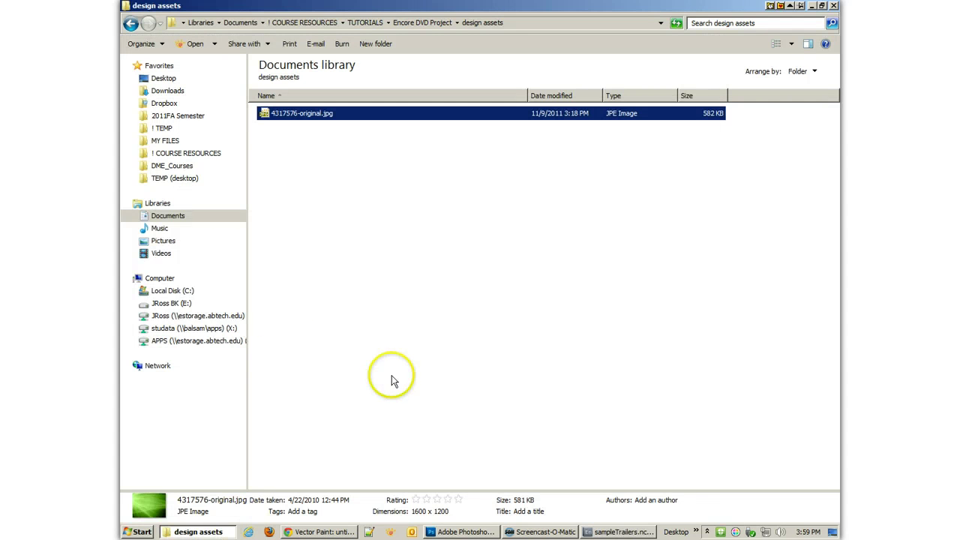
left_click(173, 291)
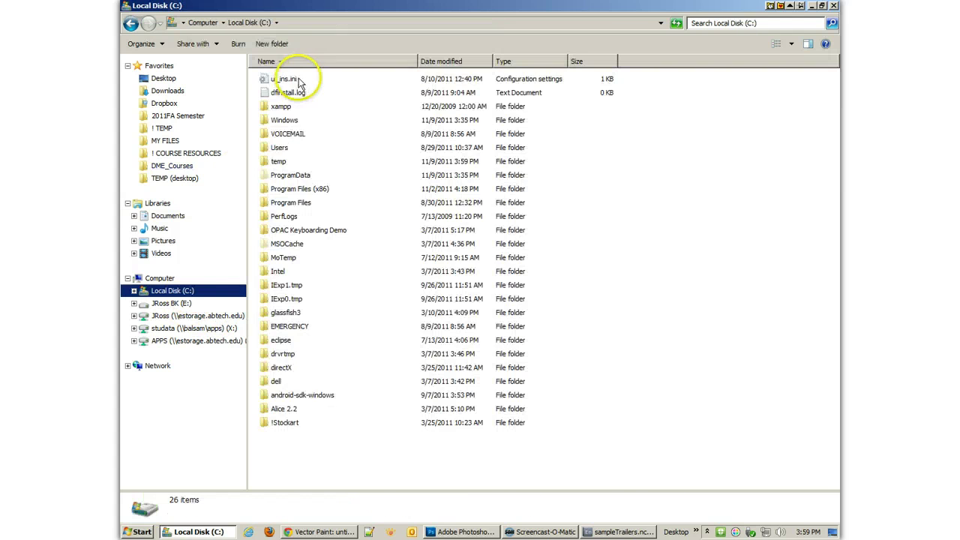
double_click(287, 189)
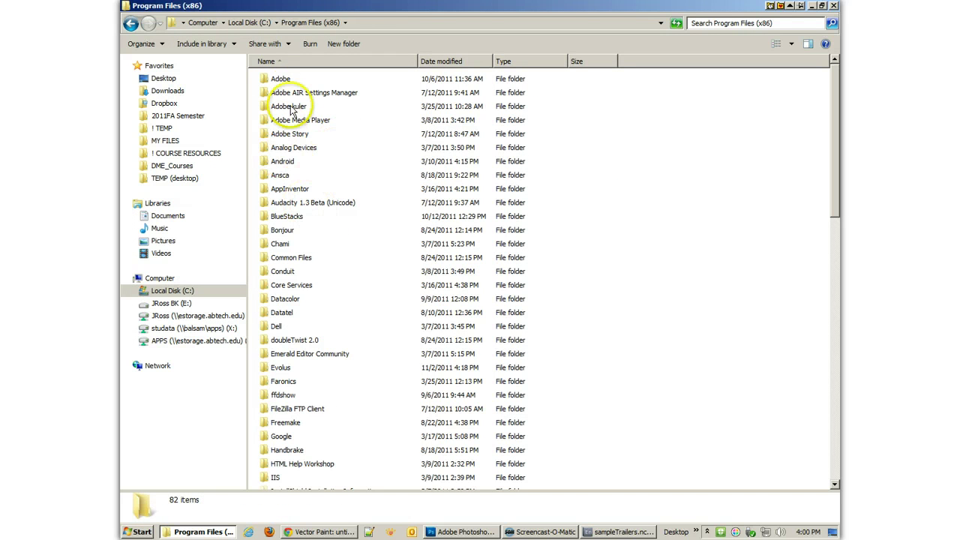
double_click(282, 80)
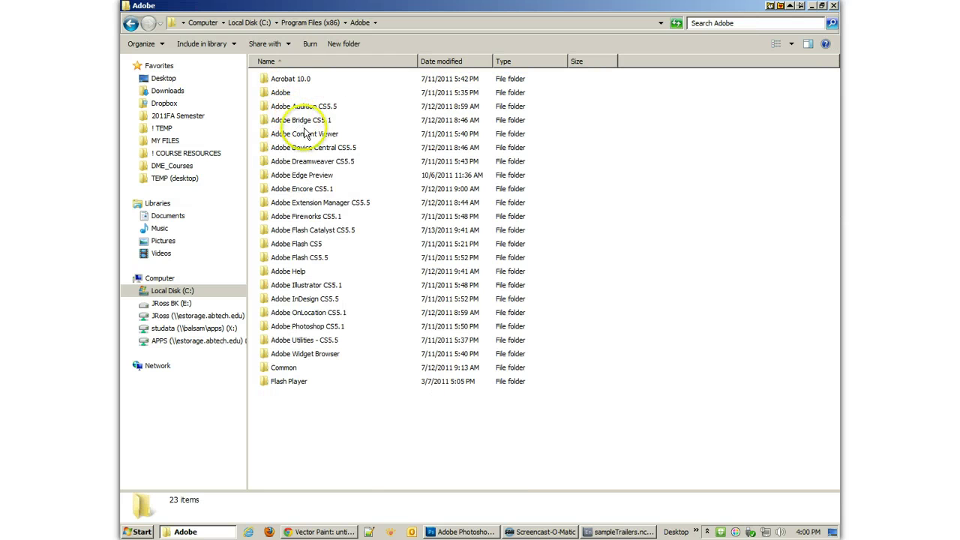
double_click(323, 190)
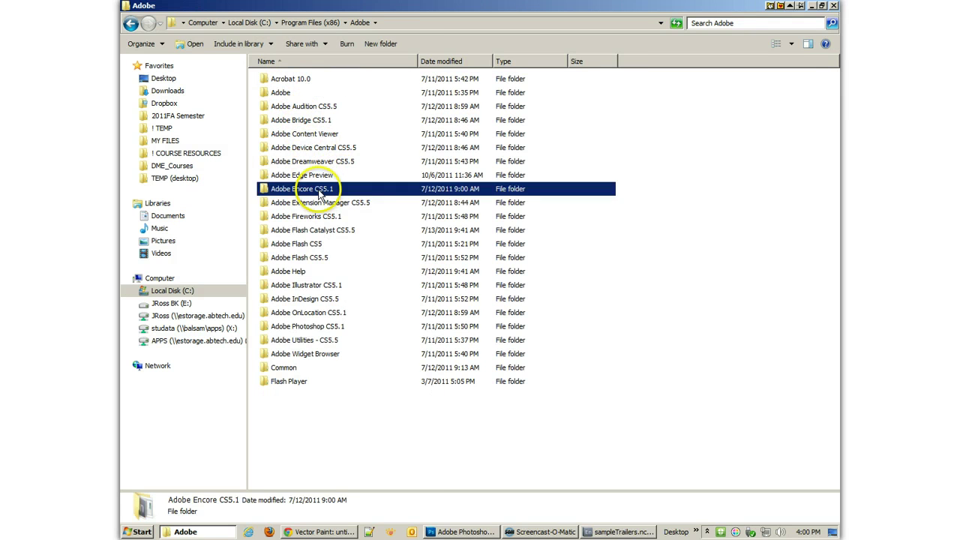
double_click(288, 163)
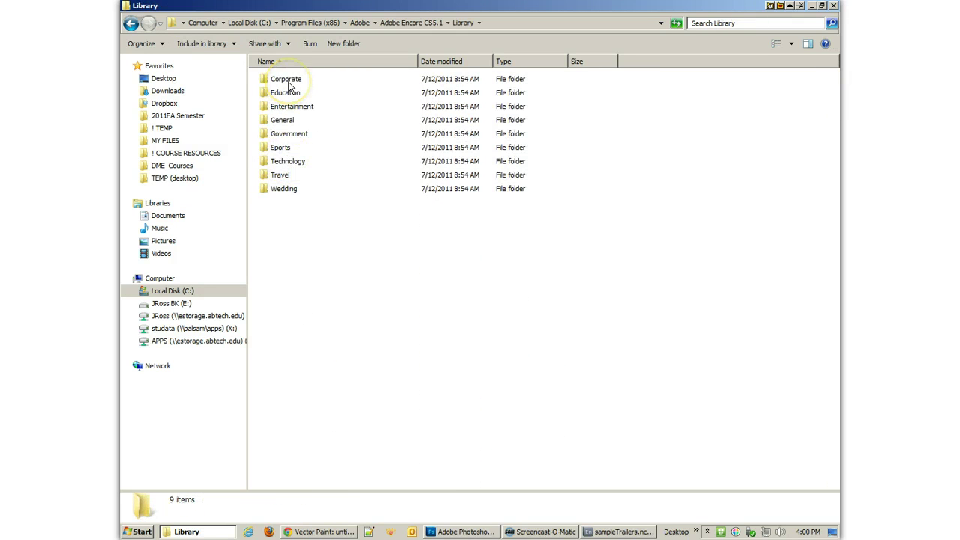
left_click(290, 173)
double_click(287, 163)
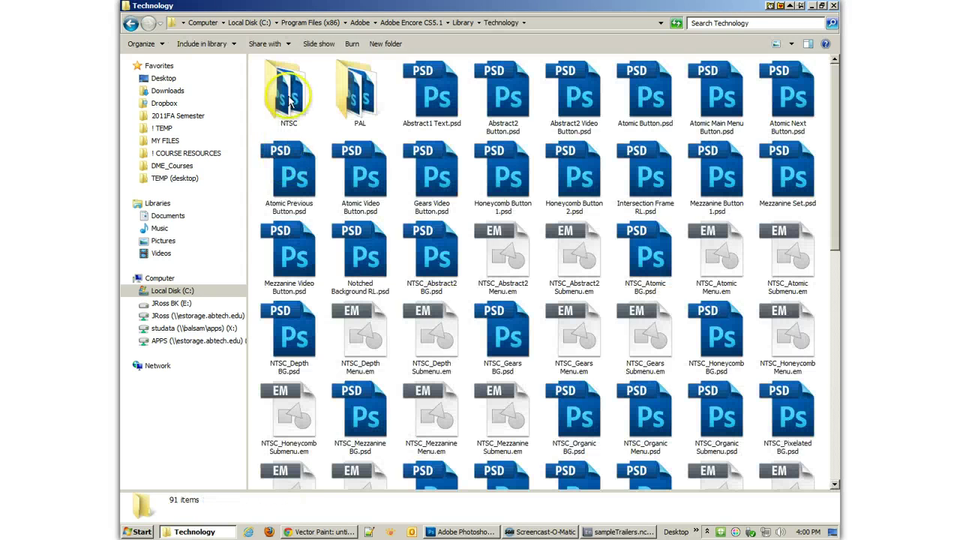
double_click(291, 90)
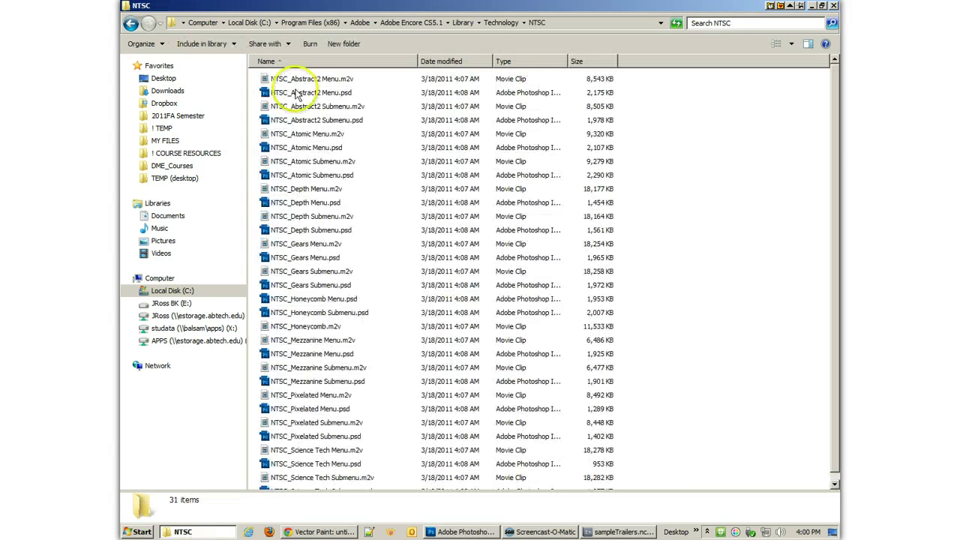
scroll(445, 182, "down", 1)
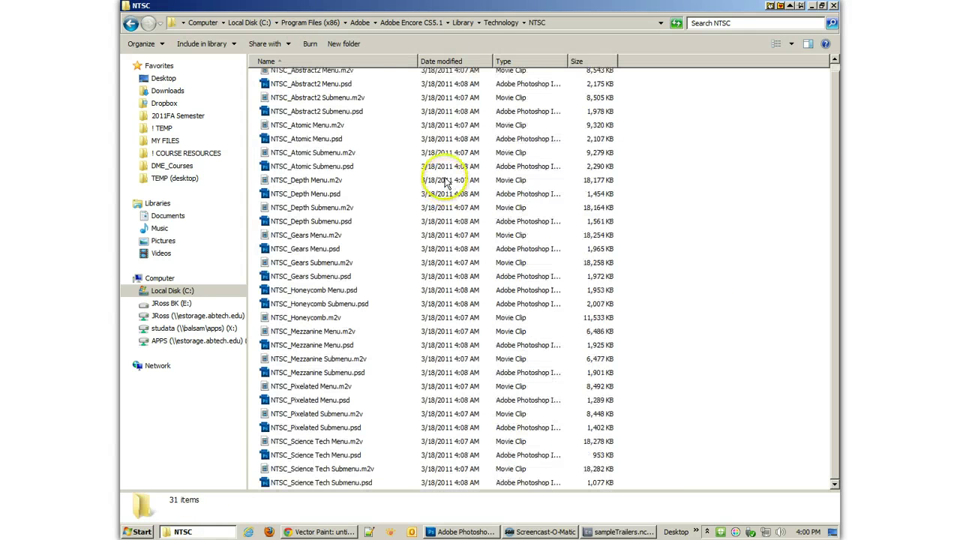
- Preview the NTSC_Honeycomb.m2v template clip, then close Windows Media Player
left_click(321, 318)
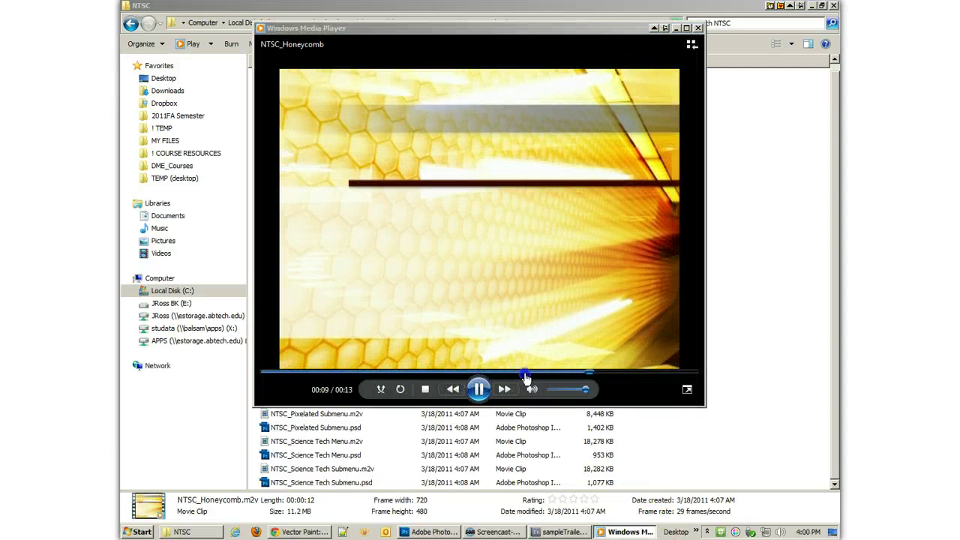
left_click(698, 28)
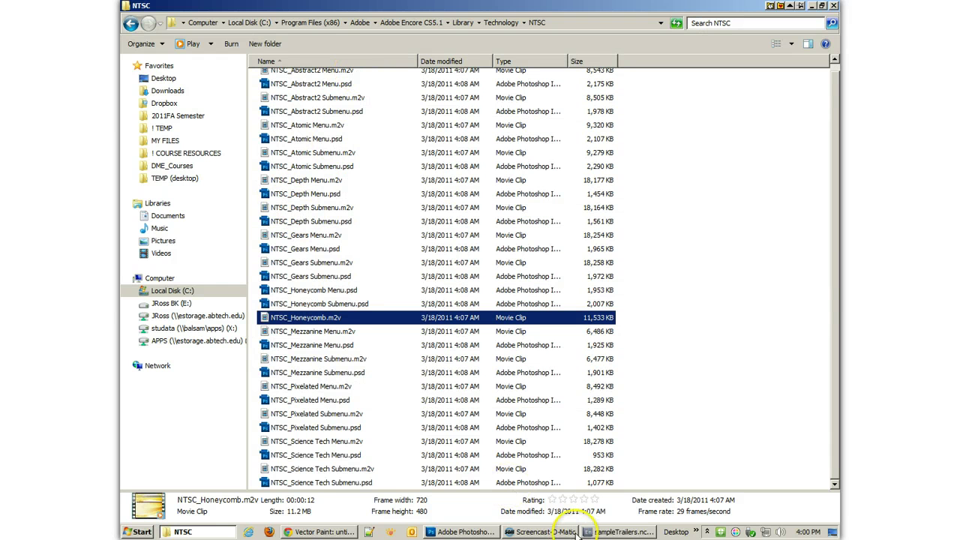
left_click(465, 532)
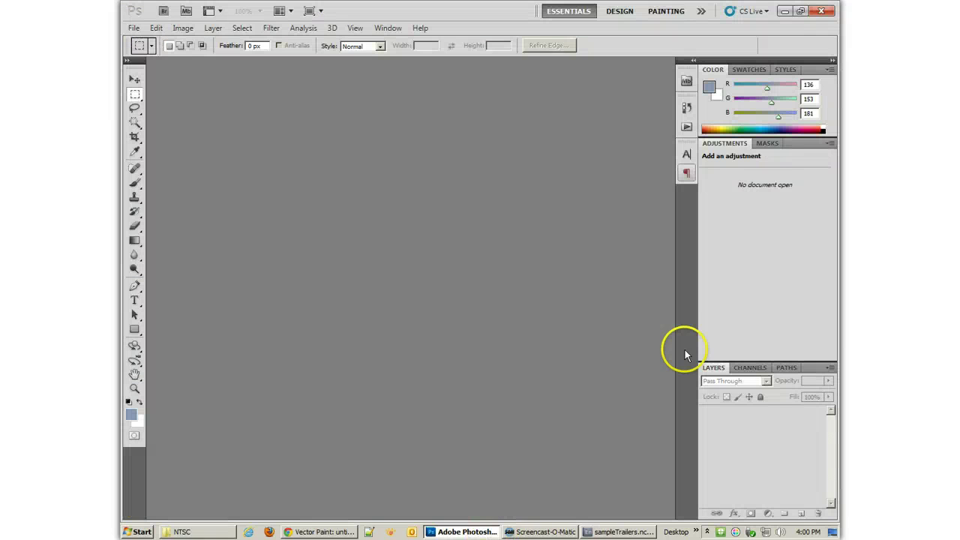
left_click(196, 531)
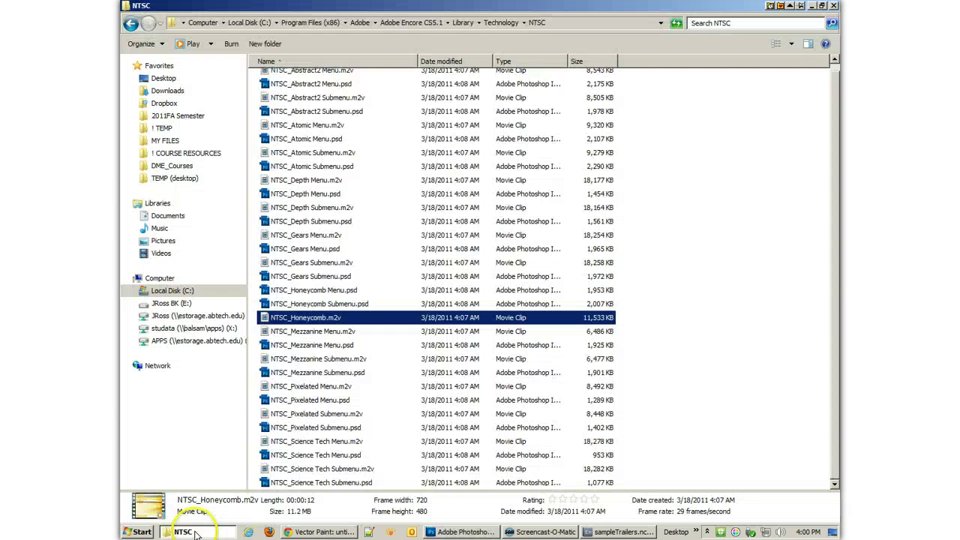
double_click(316, 292)
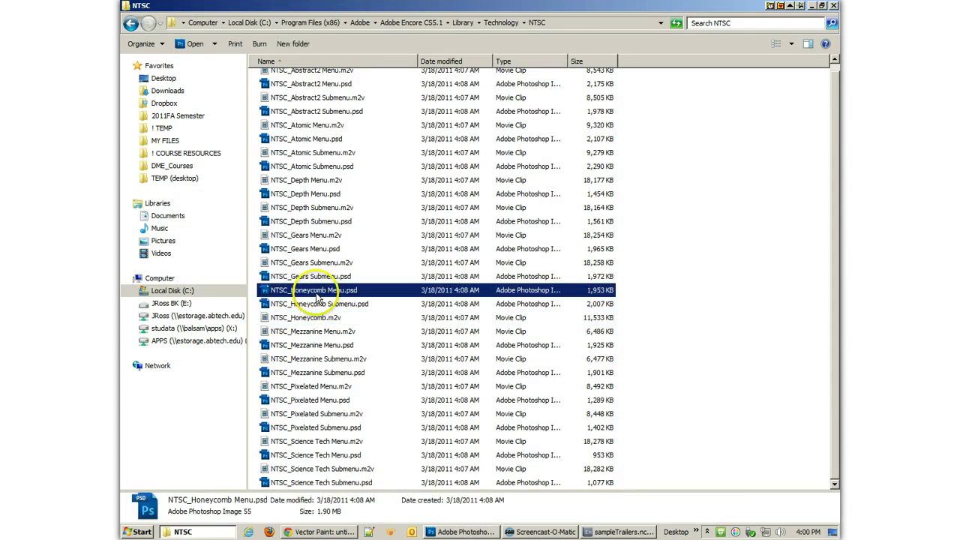
left_click(414, 193)
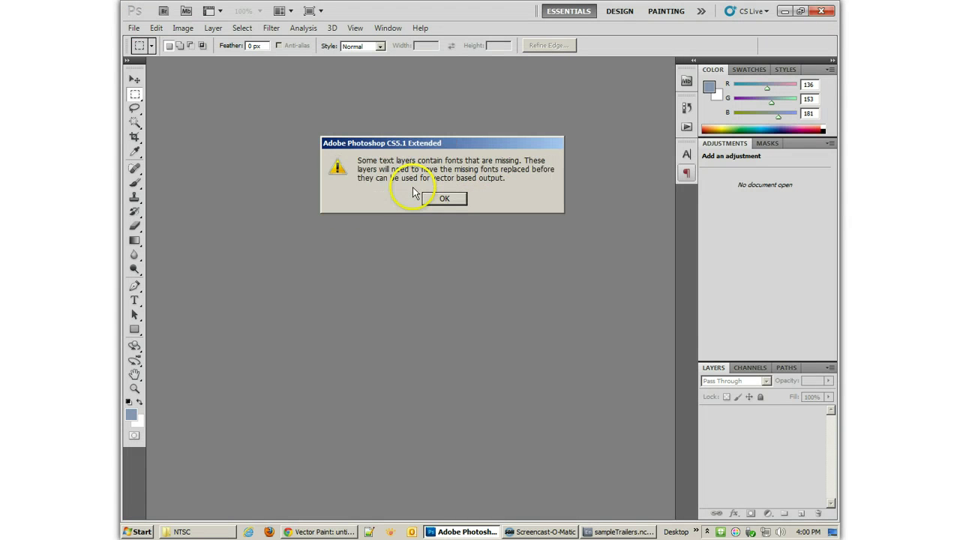
left_click(435, 198)
left_click(424, 198)
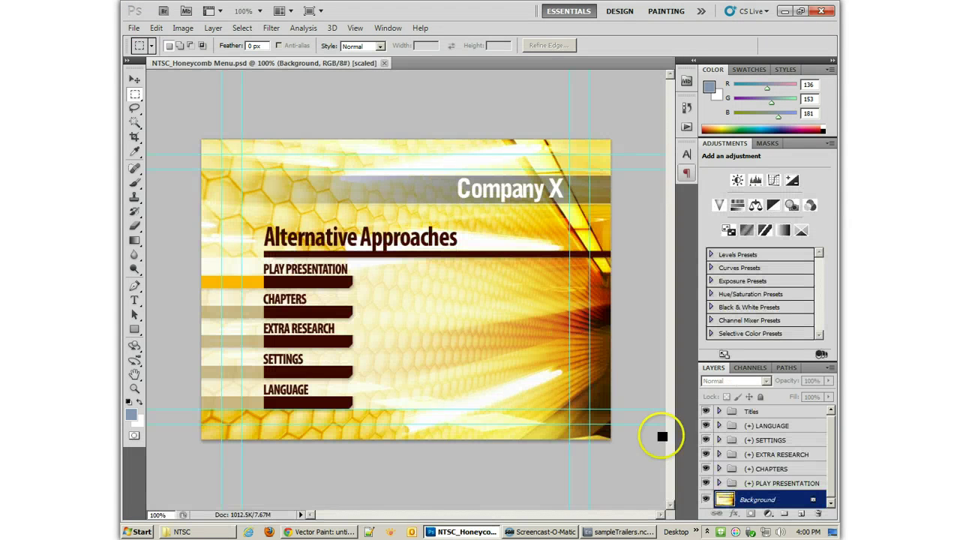
left_click(706, 499)
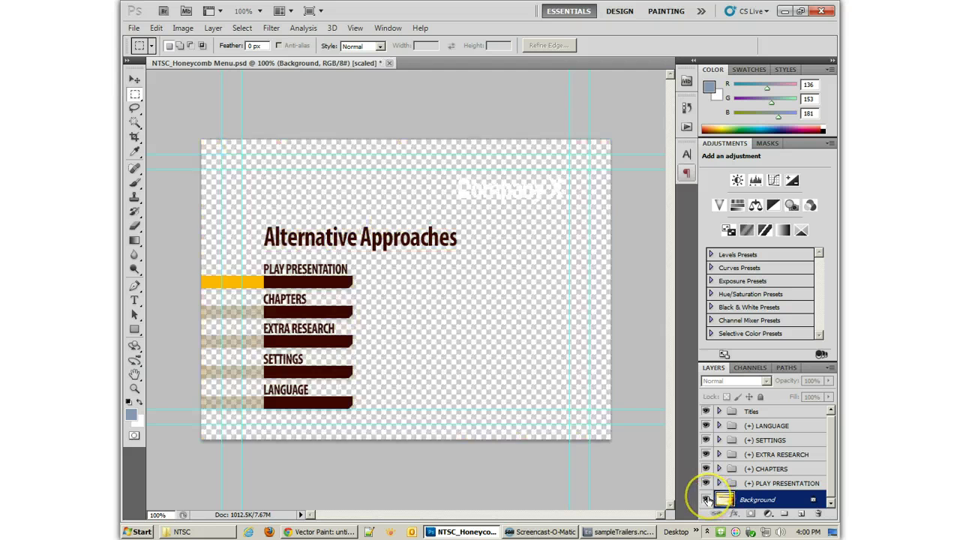
left_click(705, 499)
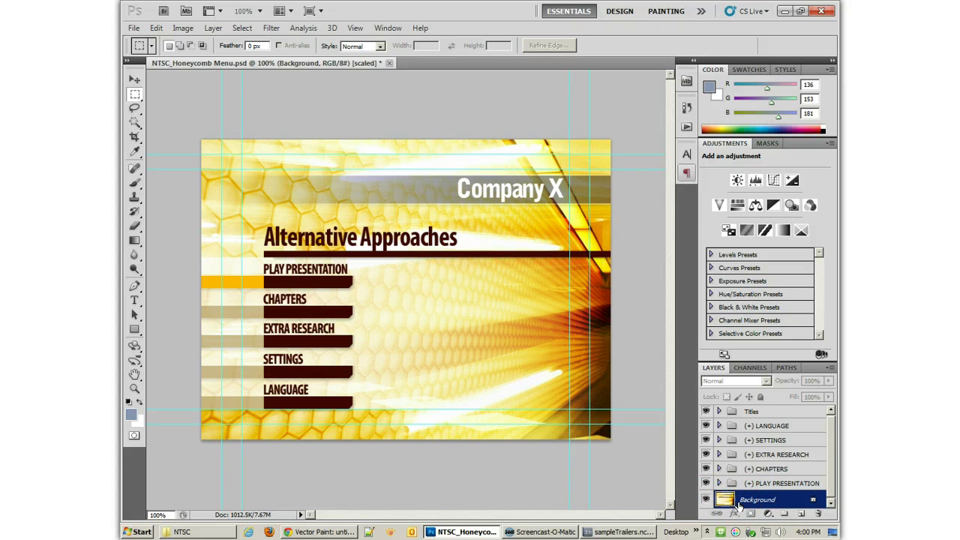
left_click_drag(758, 491, 780, 509)
left_click(708, 500)
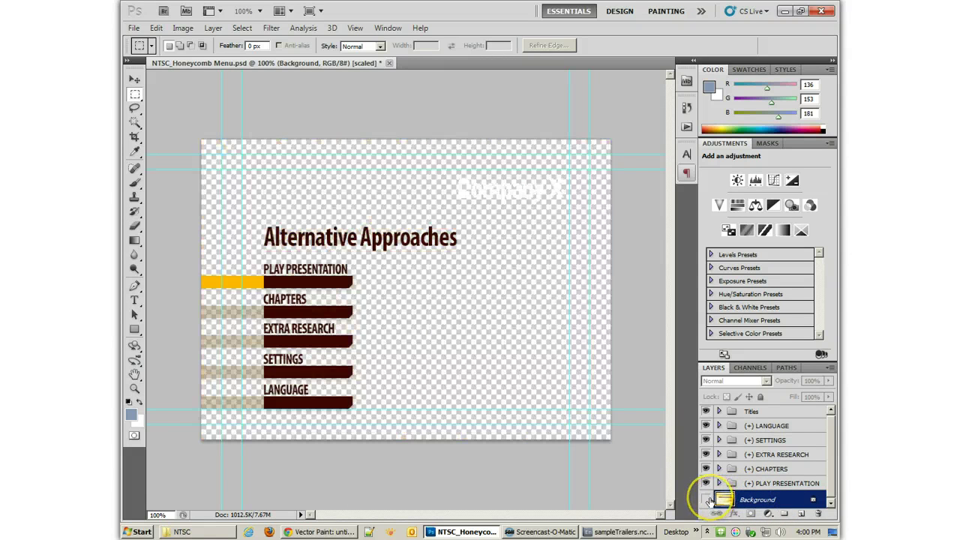
left_click(707, 500)
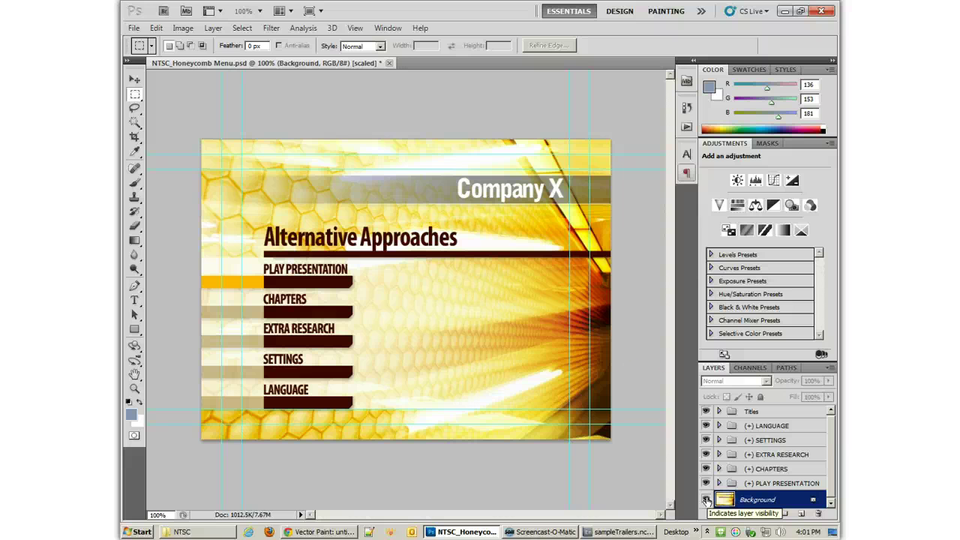
left_click(390, 63)
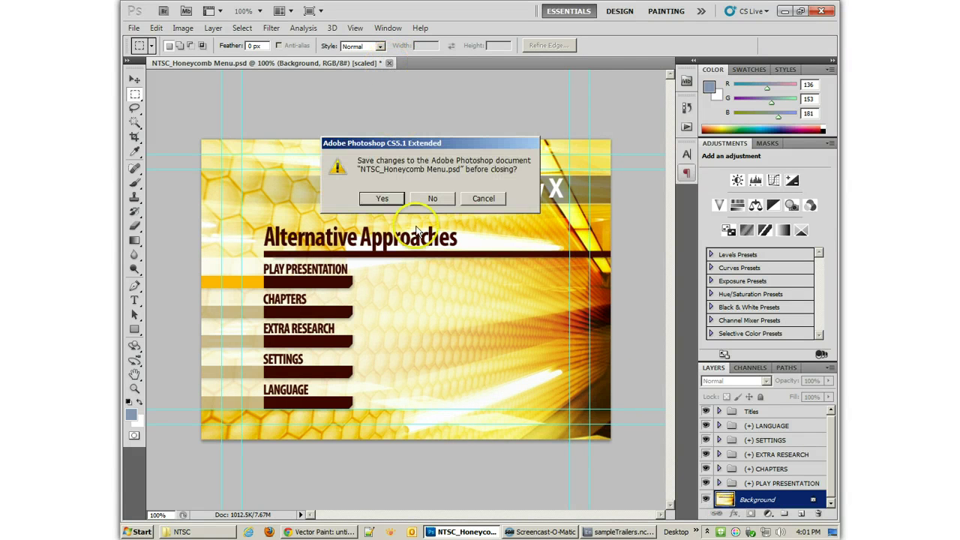
left_click(433, 199)
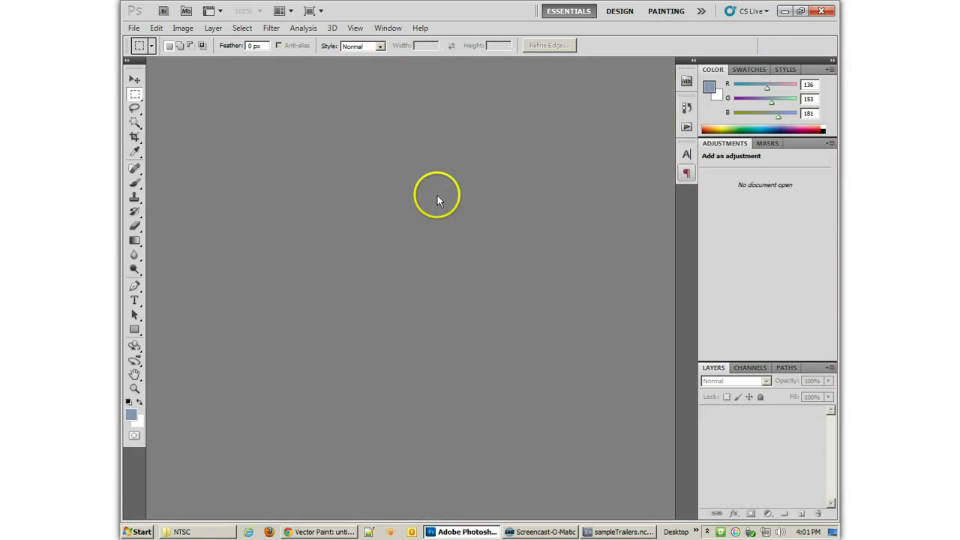
left_click(785, 11)
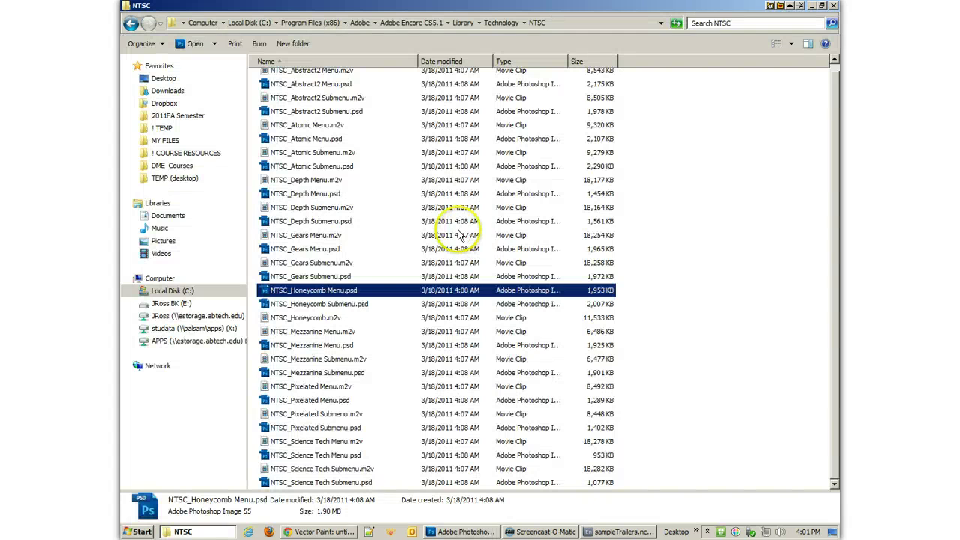
- Select all four NTSC_Gears files for copying
left_click(312, 235)
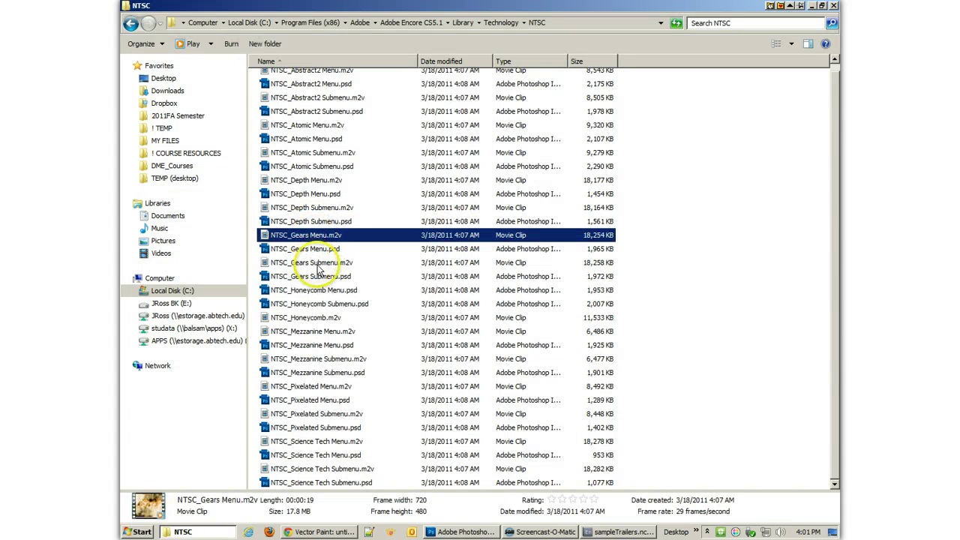
left_click(315, 250)
left_click(313, 239)
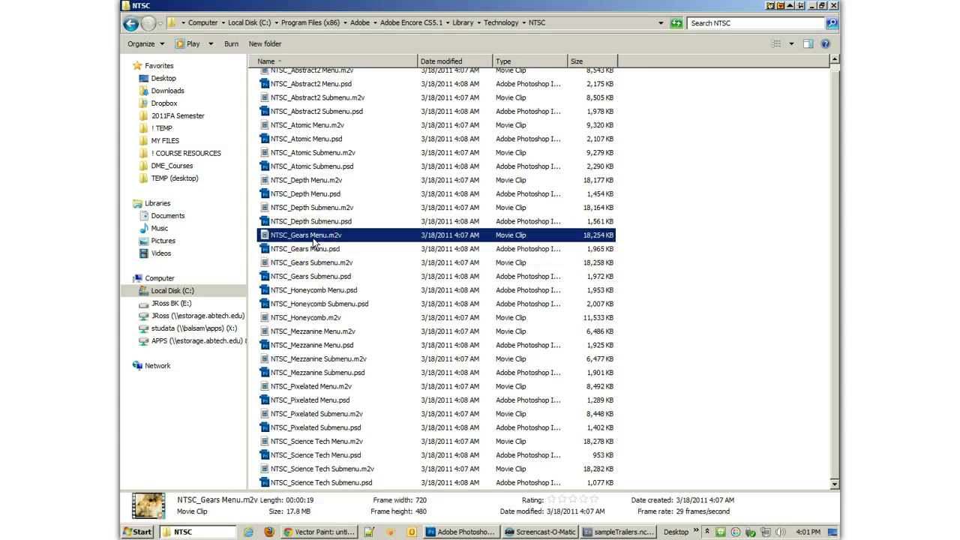
left_click_drag(314, 240, 322, 223)
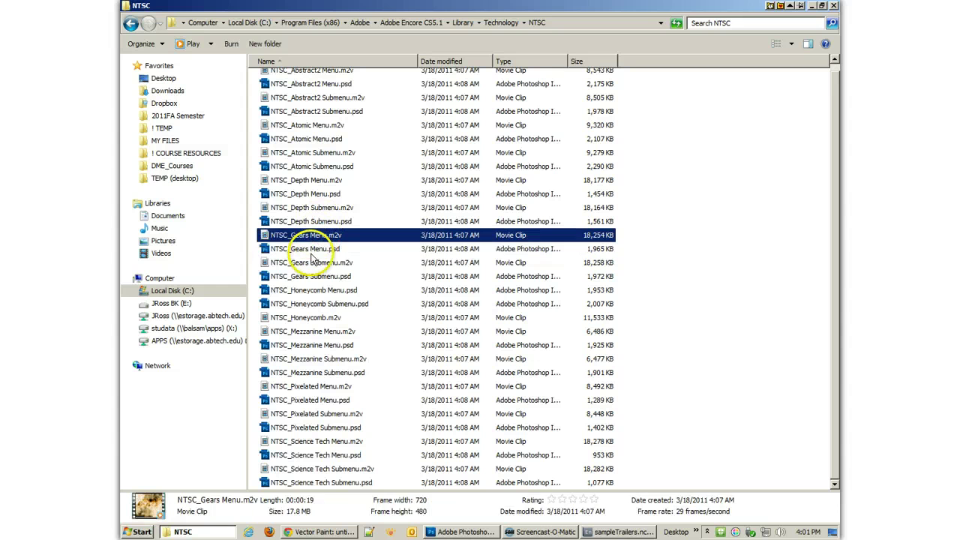
left_click(314, 249)
left_click(316, 237)
left_click(312, 277, "shift")
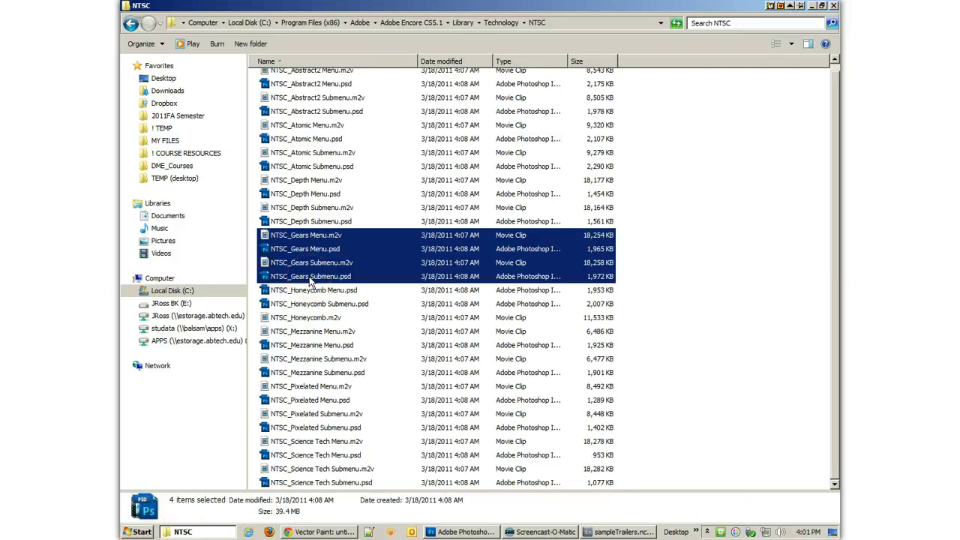
- Navigate to ! COURSE RESOURCES > TUTORIALS > Encore DVD Project > design assets
left_click(186, 153)
double_click(290, 209)
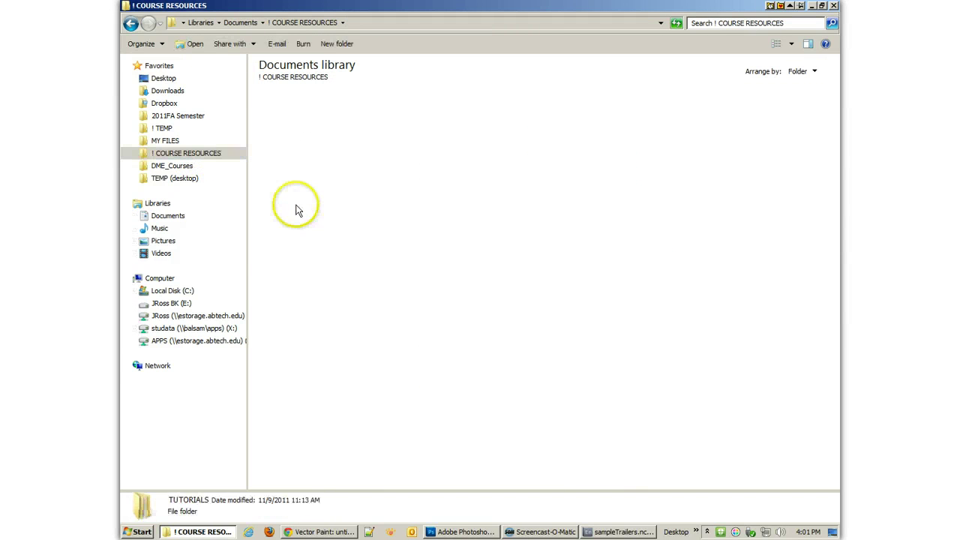
double_click(298, 119)
double_click(300, 125)
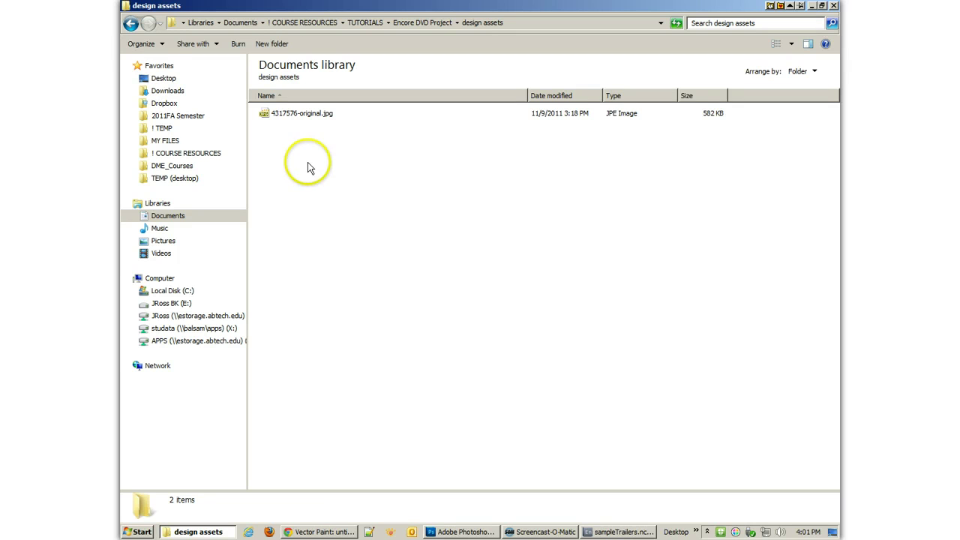
- Paste the four Gears files and open NTSC_Gears Menu.psd with pixel aspect correction
key("ctrl+v")
double_click(284, 142)
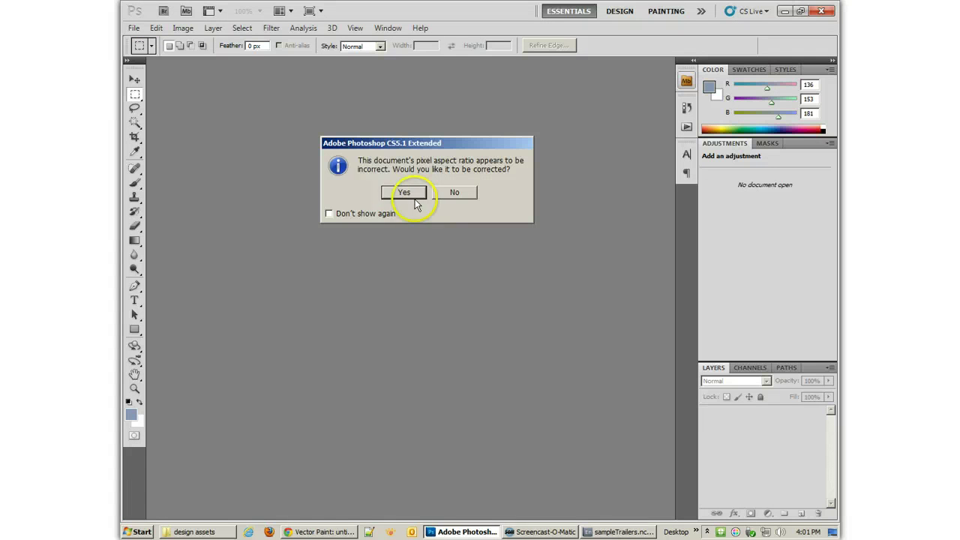
left_click(406, 194)
left_click(404, 199)
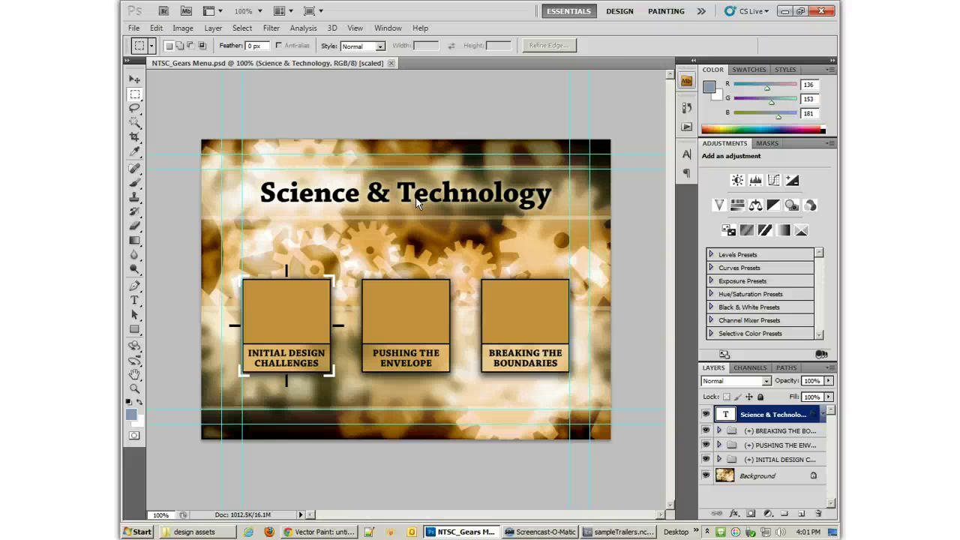
- Delete the three button groups, including BREAKING THE BOUNDARIES, and close the document
left_click(793, 436)
left_click(785, 463, "shift")
key("Delete")
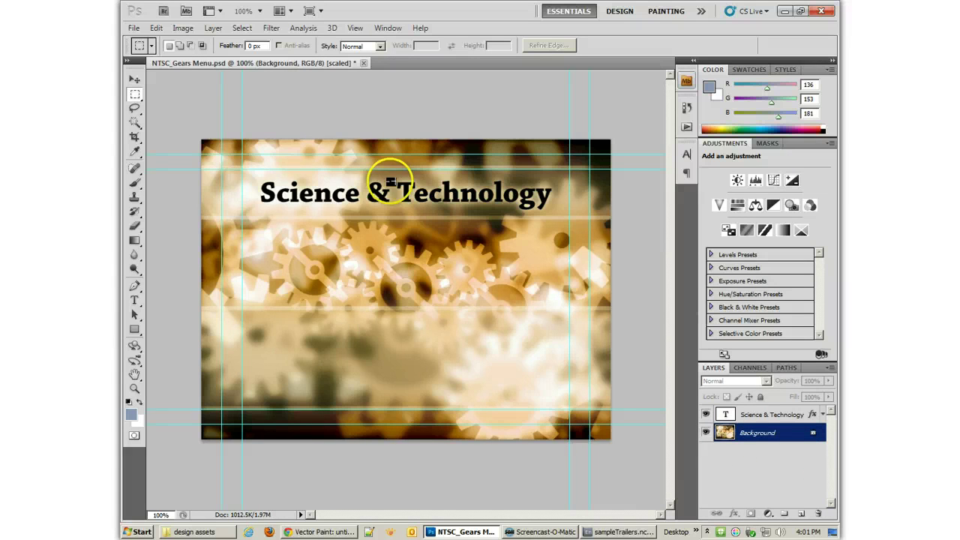
left_click(364, 63)
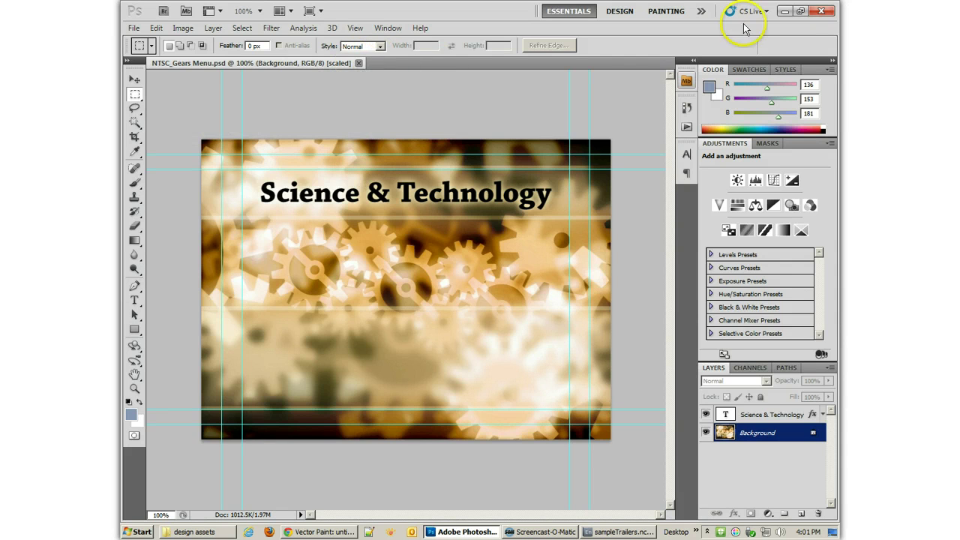
- Delete NTSC_Gears Menu.m2v, Submenu.m2v and Submenu.psd, keeping NTSC_Gears Menu.psd
left_click(780, 11)
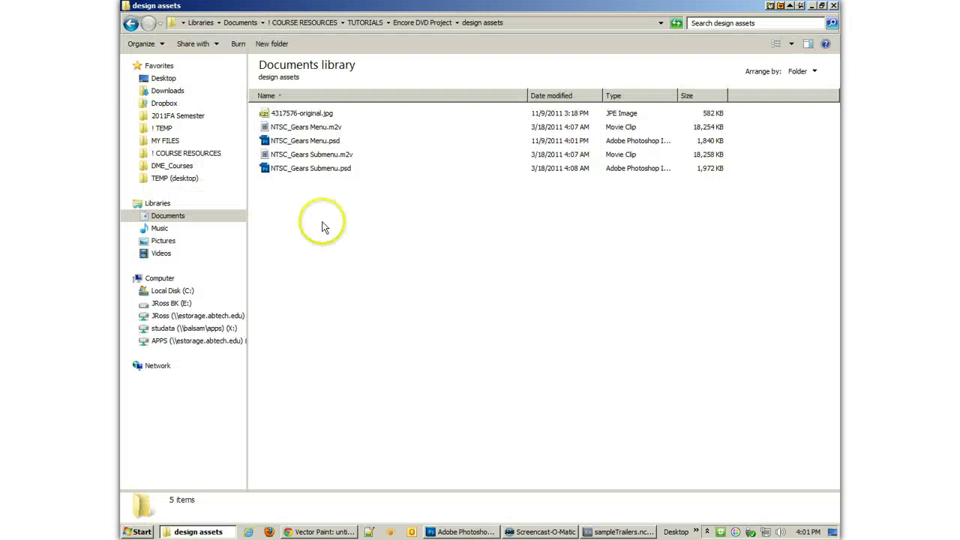
left_click(306, 129)
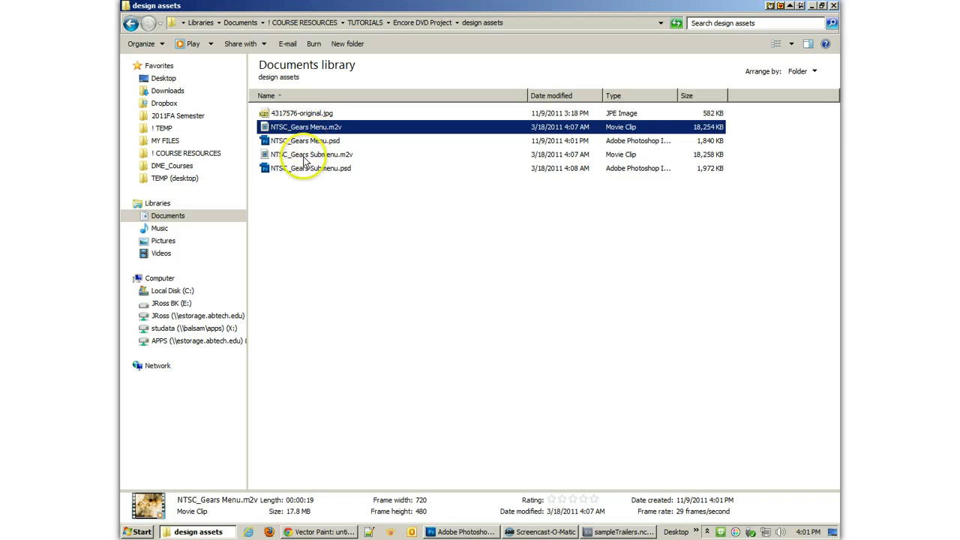
left_click(306, 154, "ctrl")
left_click(305, 168, "ctrl")
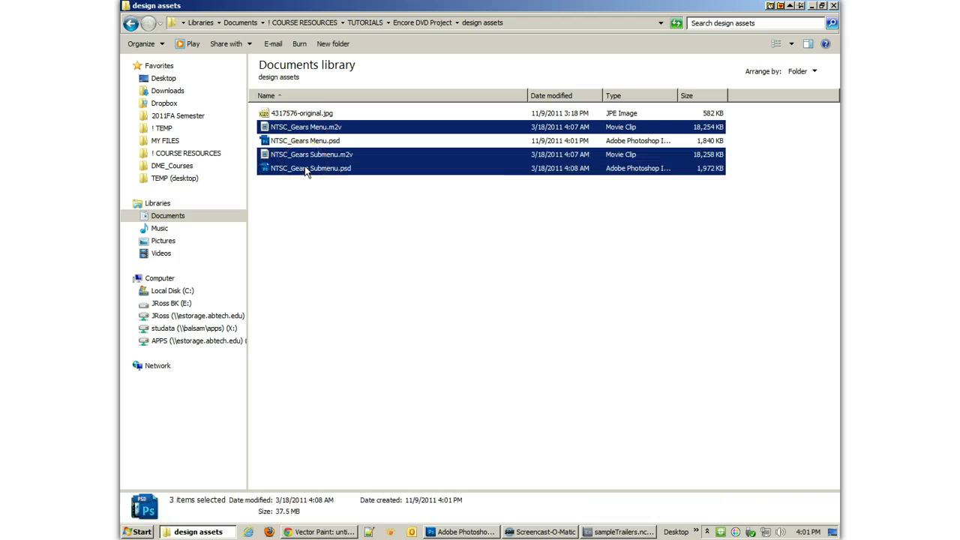
key("Delete")
key("Return")
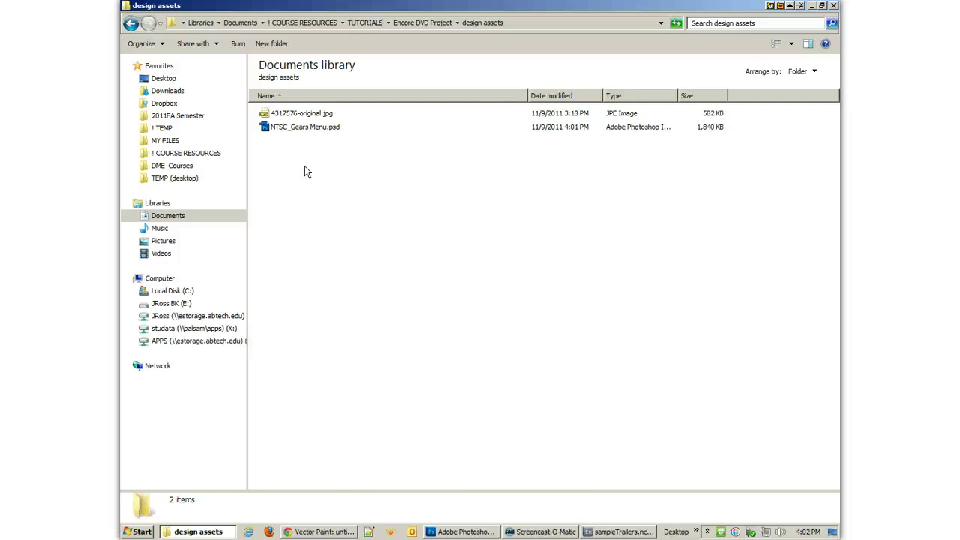
left_click(305, 131)
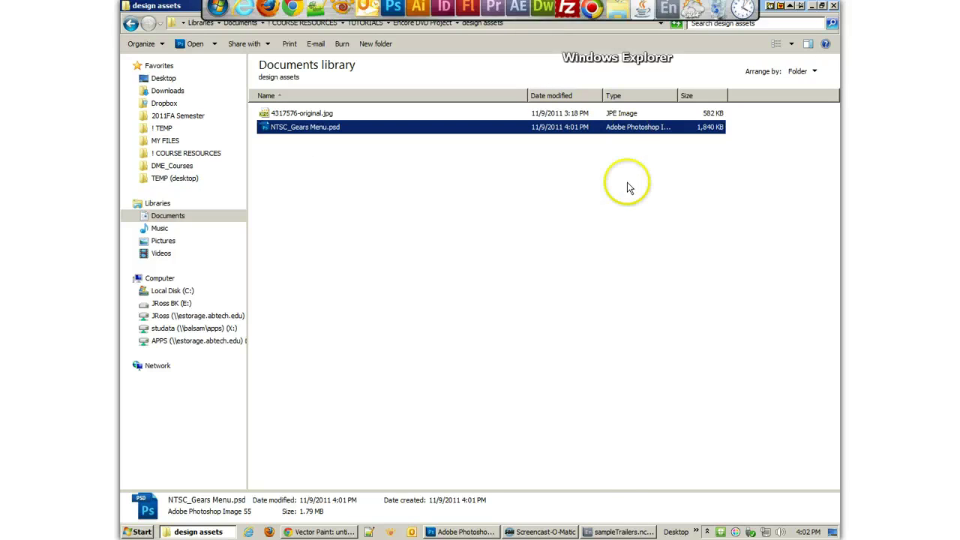
- Import NTSC_Gears Menu.psd from Encore DVD Project's design assets folder as a menu and view its properties
left_click(622, 532)
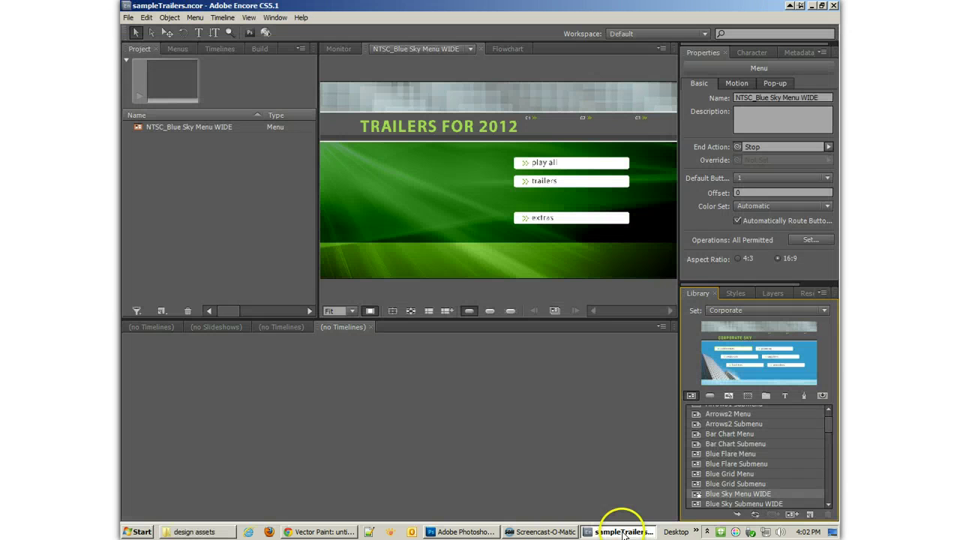
right_click(187, 181)
mouse_move(214, 184)
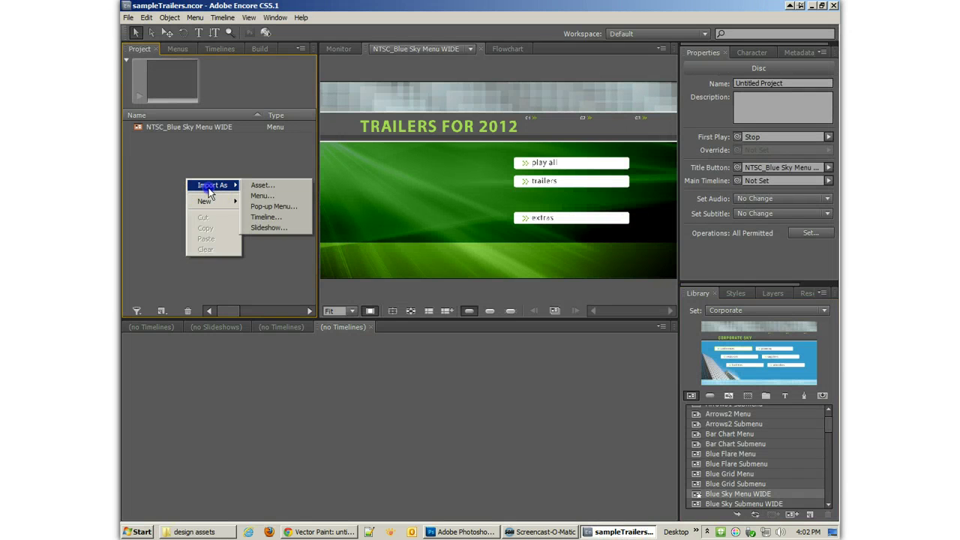
left_click(273, 196)
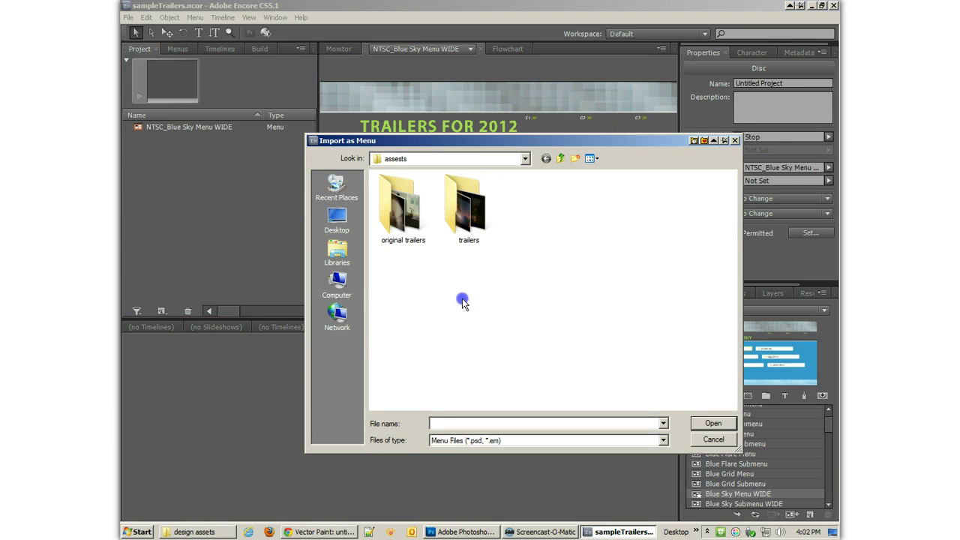
key("BackSpace")
double_click(405, 196)
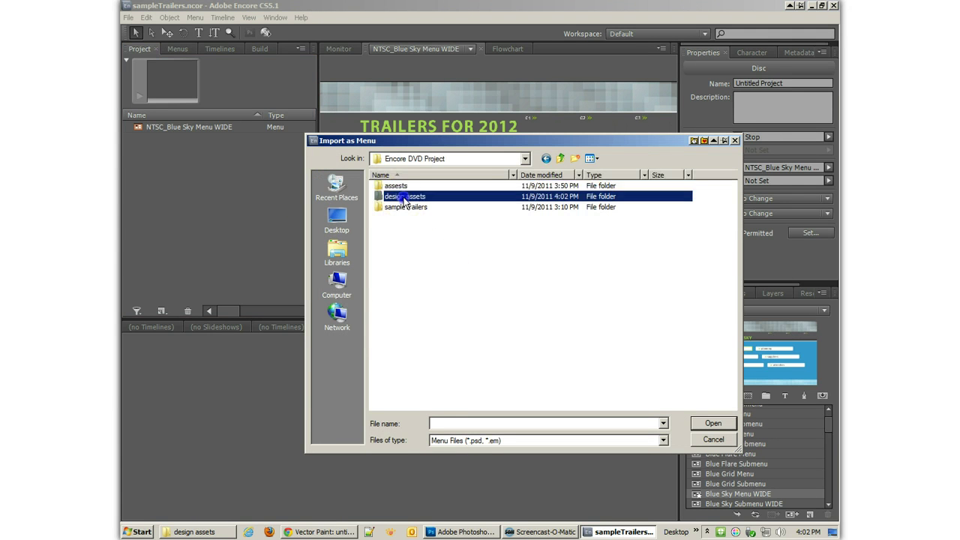
double_click(398, 210)
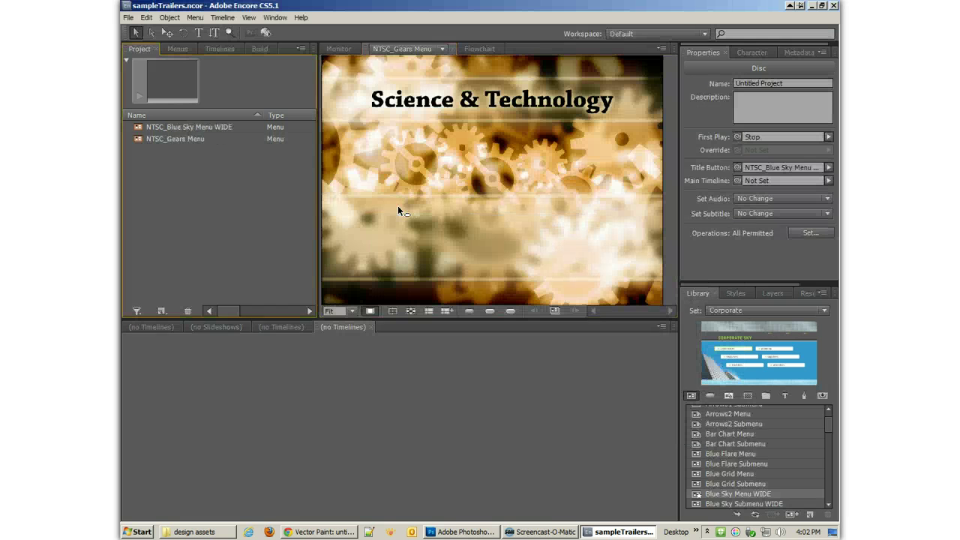
left_click(486, 189)
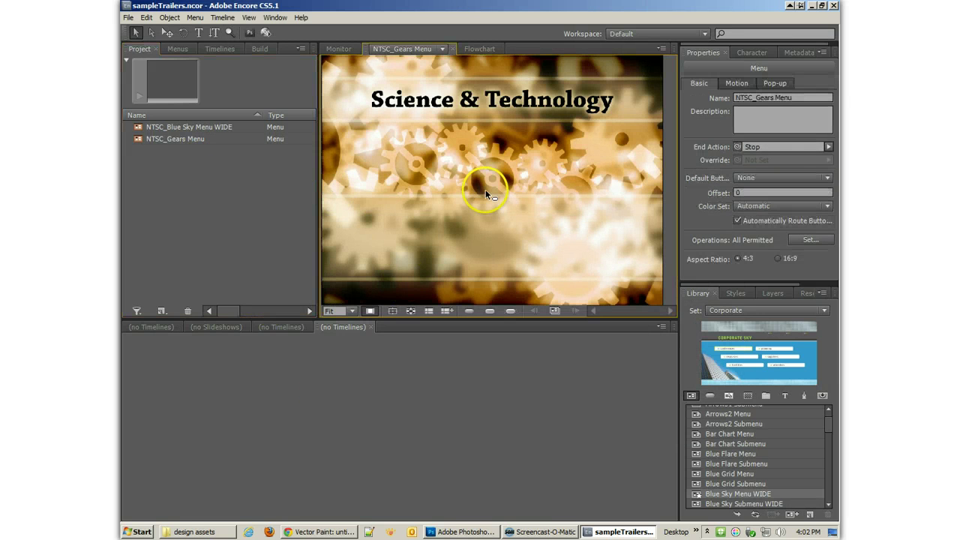
- Locate Encore's copy of NTSC_Gears Menu.psd in sampleTrailers > Sources > Menus
left_click(213, 531)
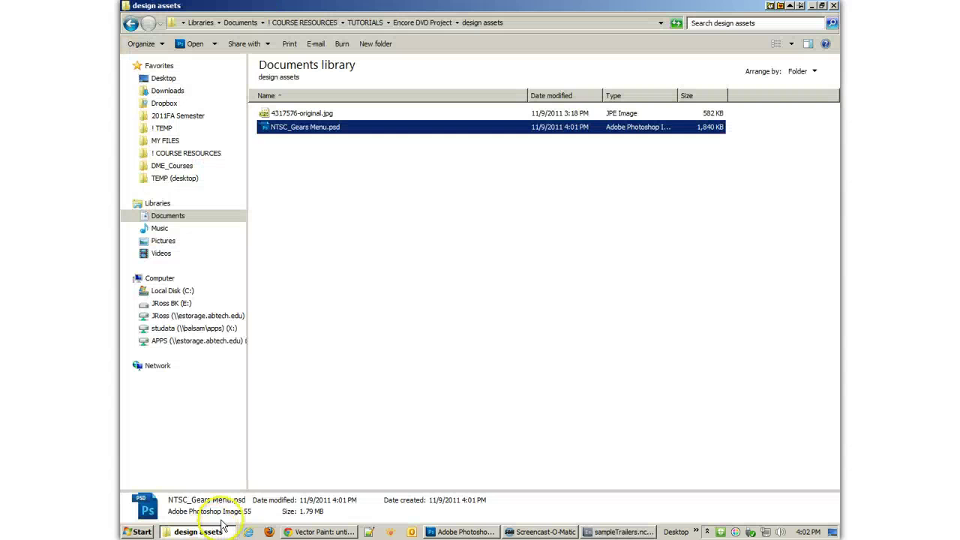
left_click(422, 23)
double_click(298, 142)
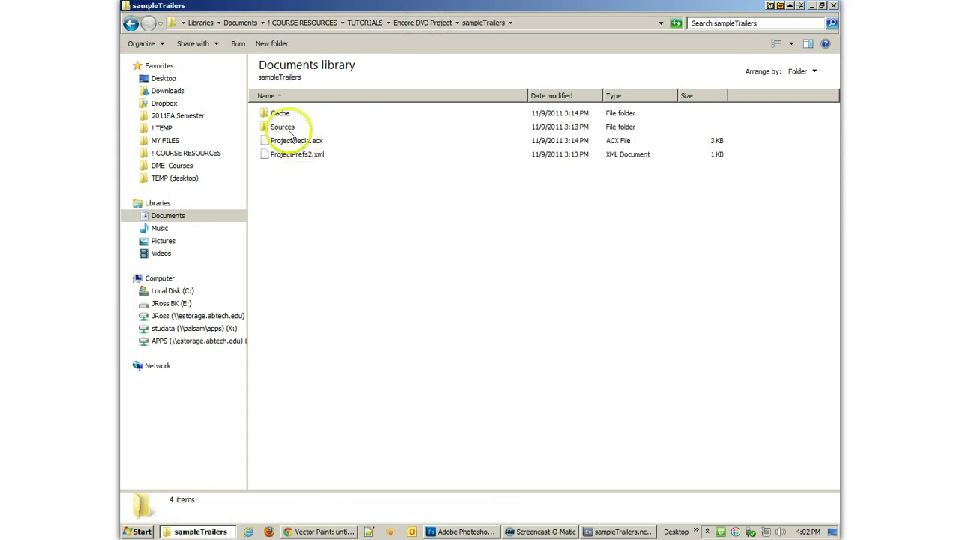
double_click(289, 128)
left_click(281, 114)
double_click(282, 117)
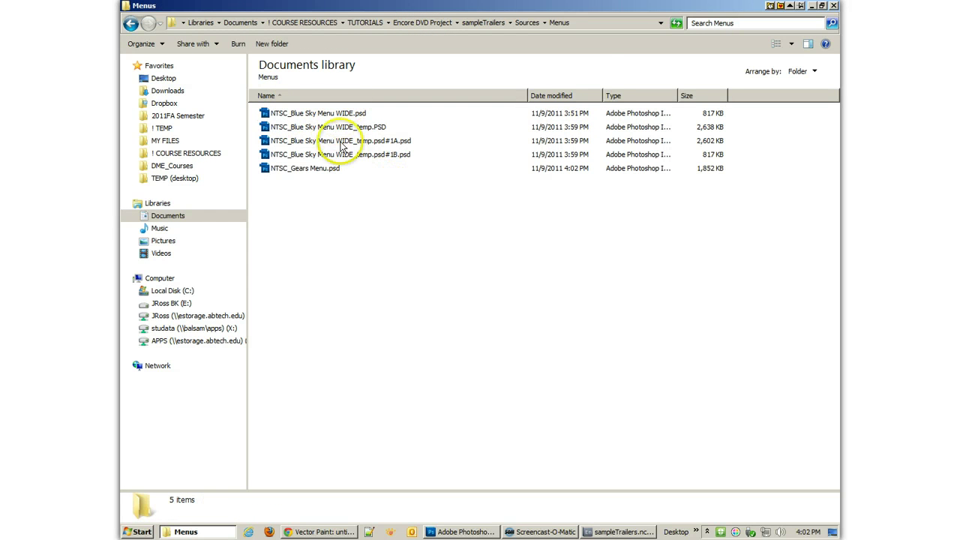
left_click(290, 173)
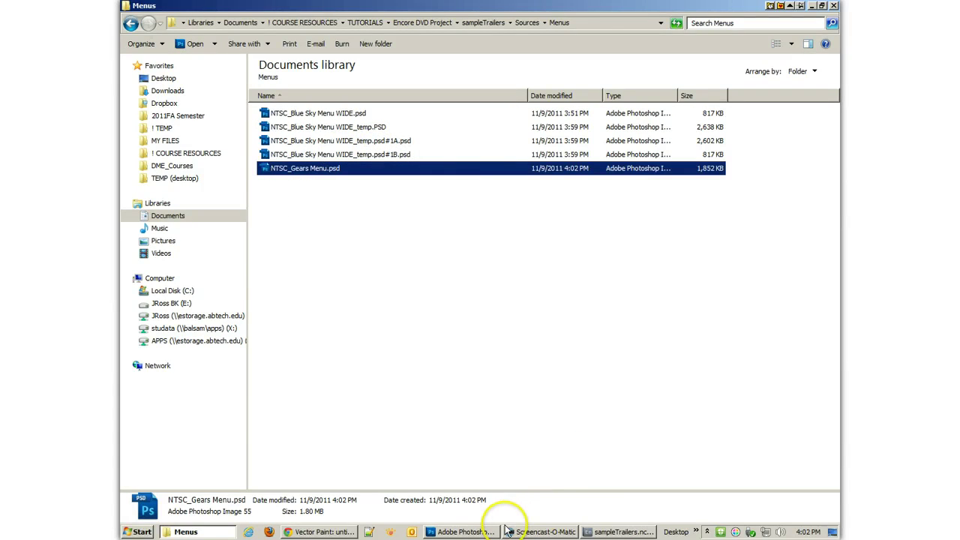
- Glance at Photoshop, then compare Encore's disc-level and Gears menu properties
left_click(472, 531)
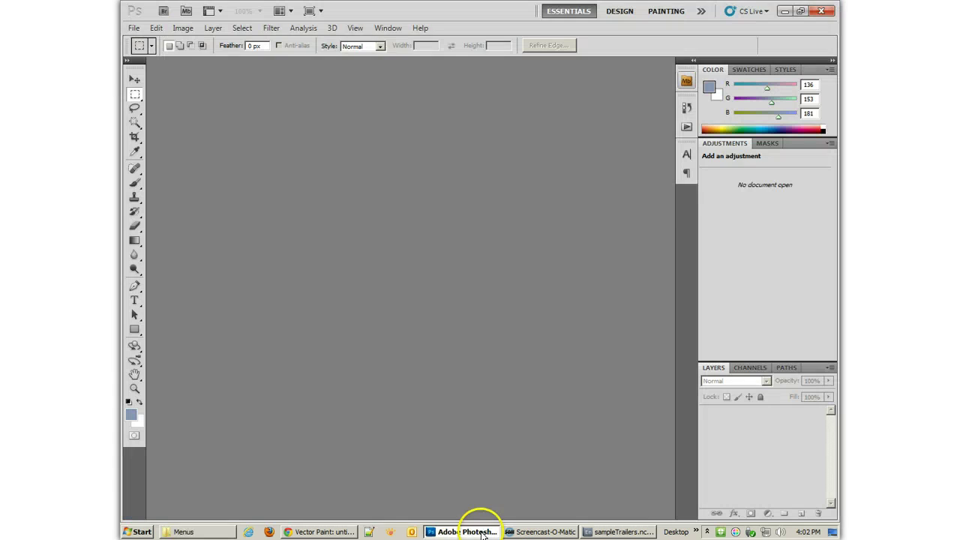
left_click(620, 531)
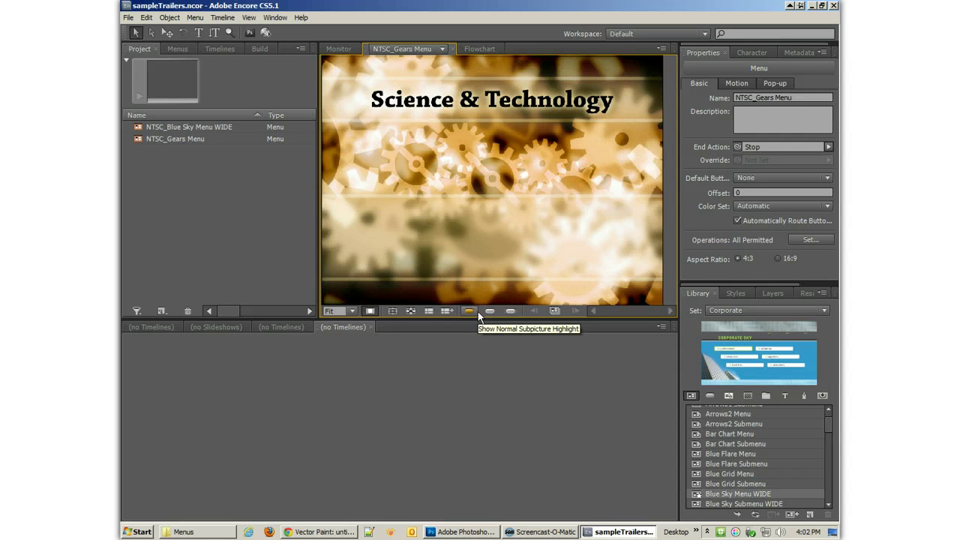
left_click(208, 250)
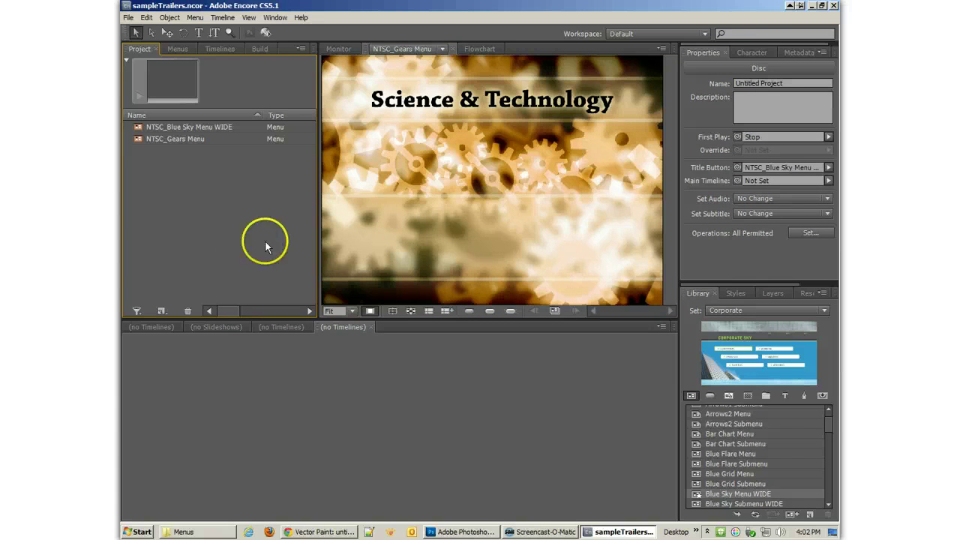
left_click(434, 190)
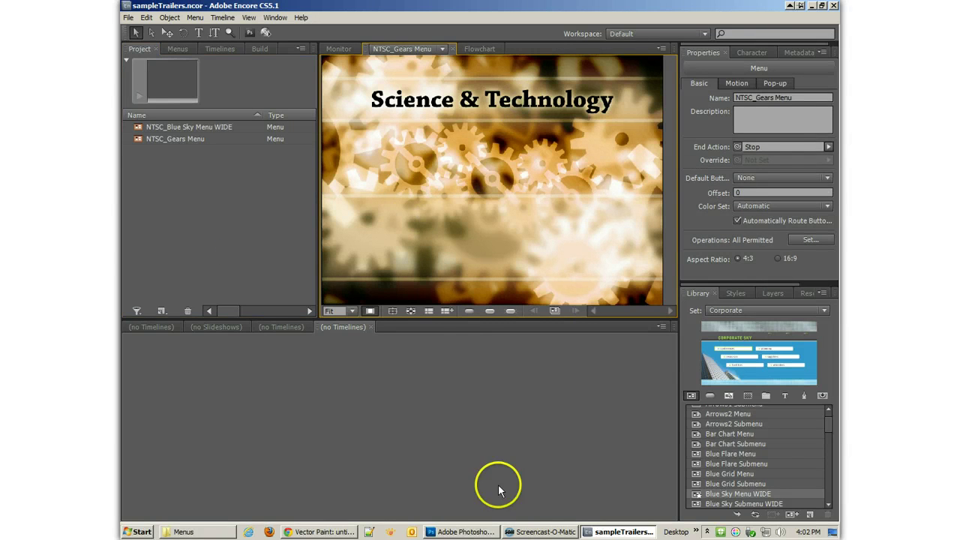
- Navigate Explorer back through TUTORIALS to the Encore DVD Project design assets folder
left_click(201, 532)
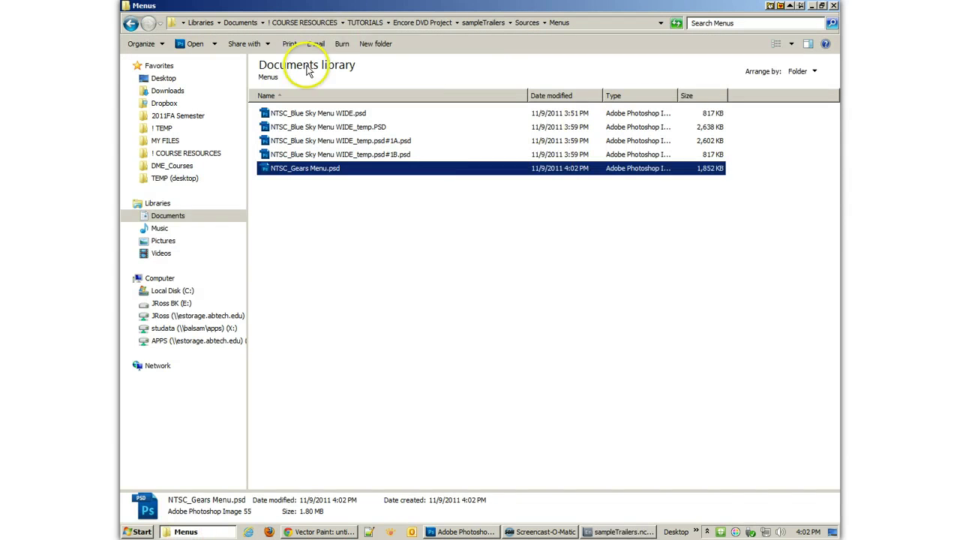
left_click(423, 23)
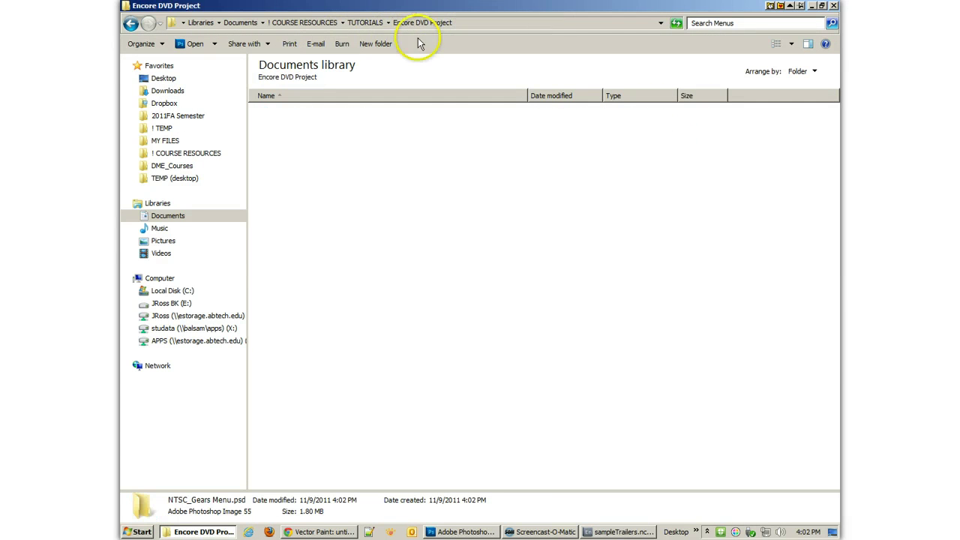
left_click(371, 25)
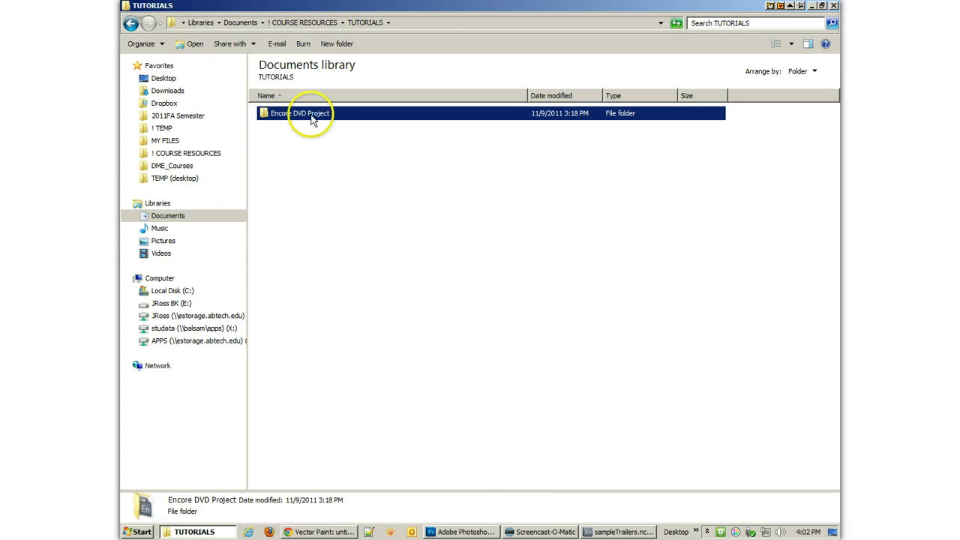
double_click(306, 114)
double_click(297, 127)
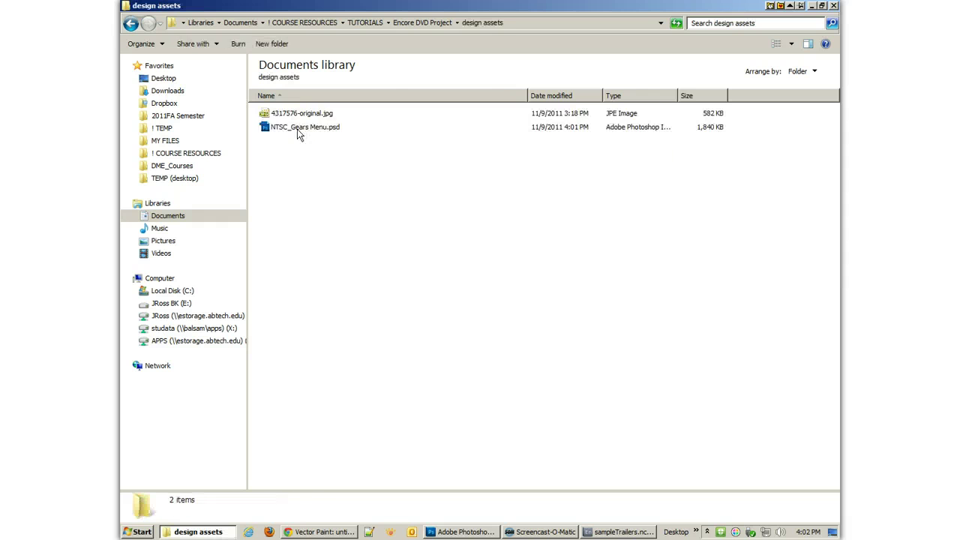
- Open the design-assets NTSC_Gears Menu.psd and fill a blue-grey band on a new layer
left_click(297, 129)
double_click(297, 129)
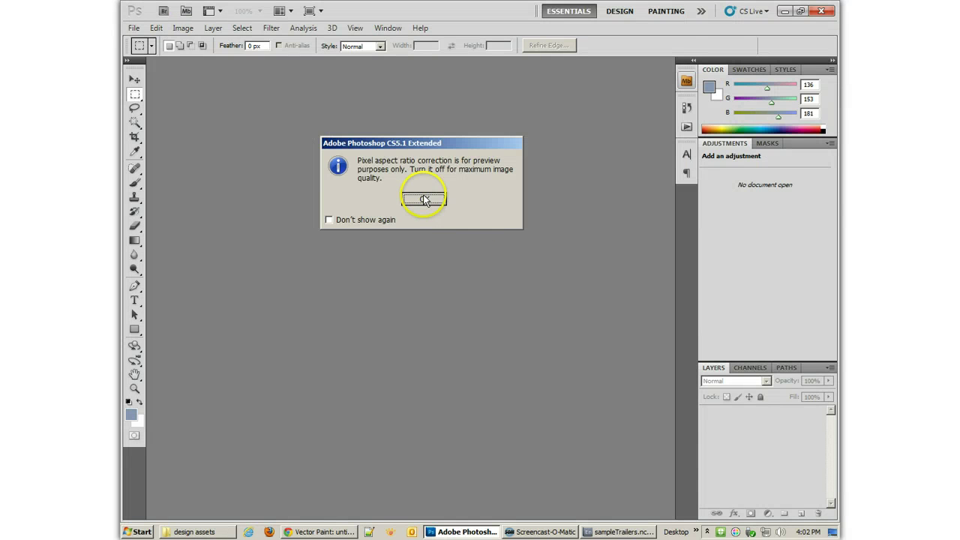
left_click(422, 198)
left_click(801, 514)
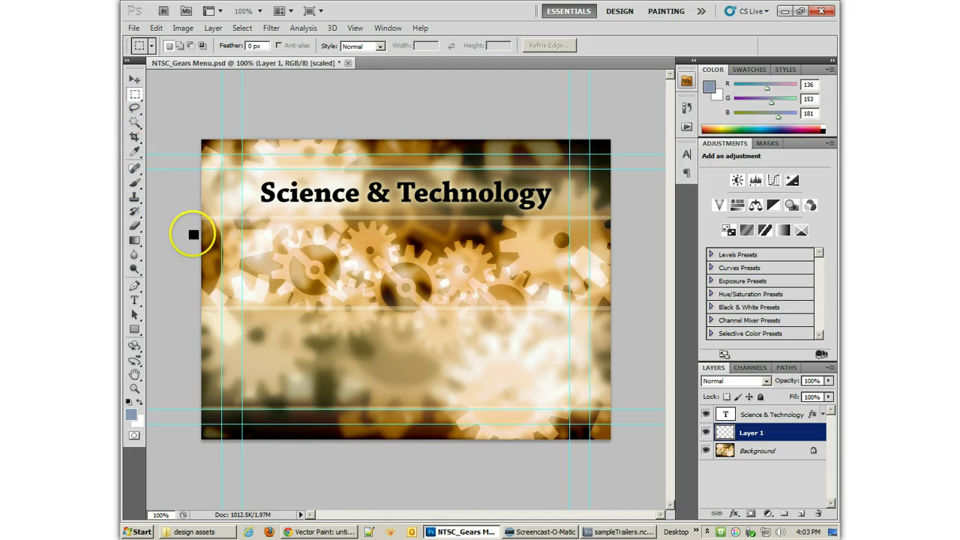
key("alt+BackSpace")
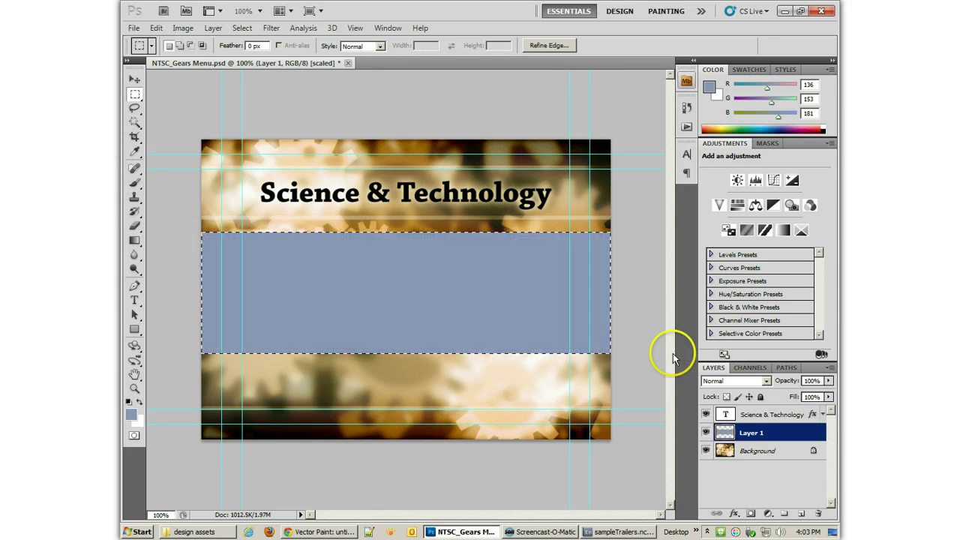
key("ctrl+d")
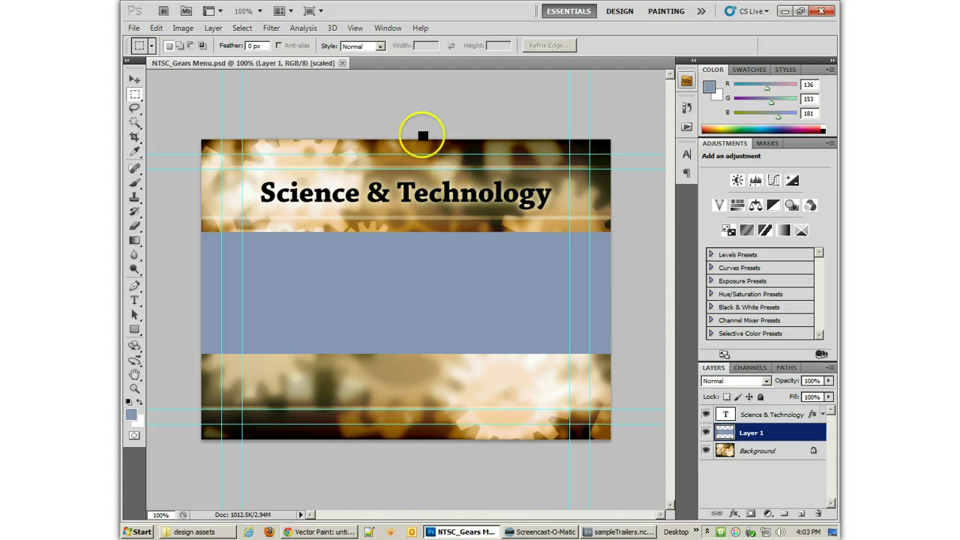
- Close the gears document, minimise Photoshop, and deselect the Gears menu in Encore
left_click(347, 63)
left_click(785, 12)
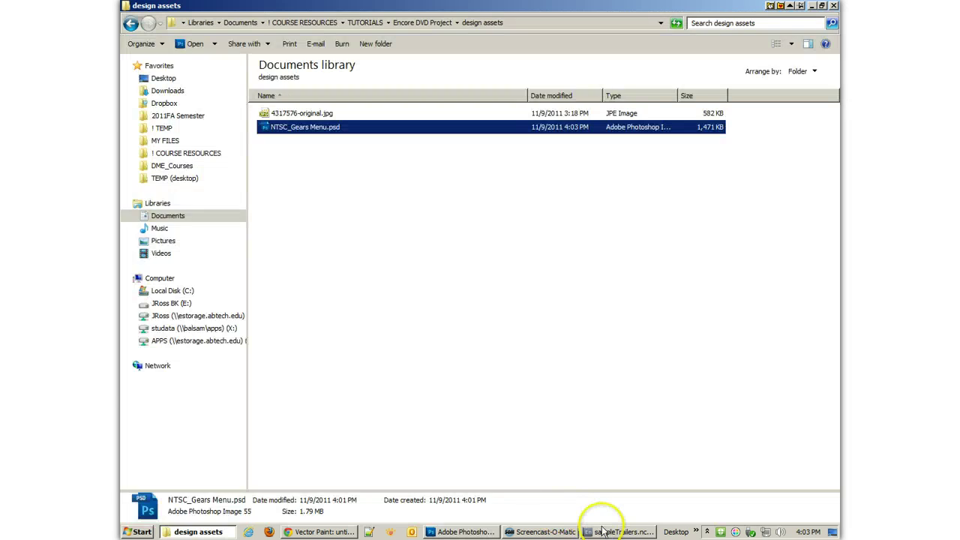
left_click(604, 532)
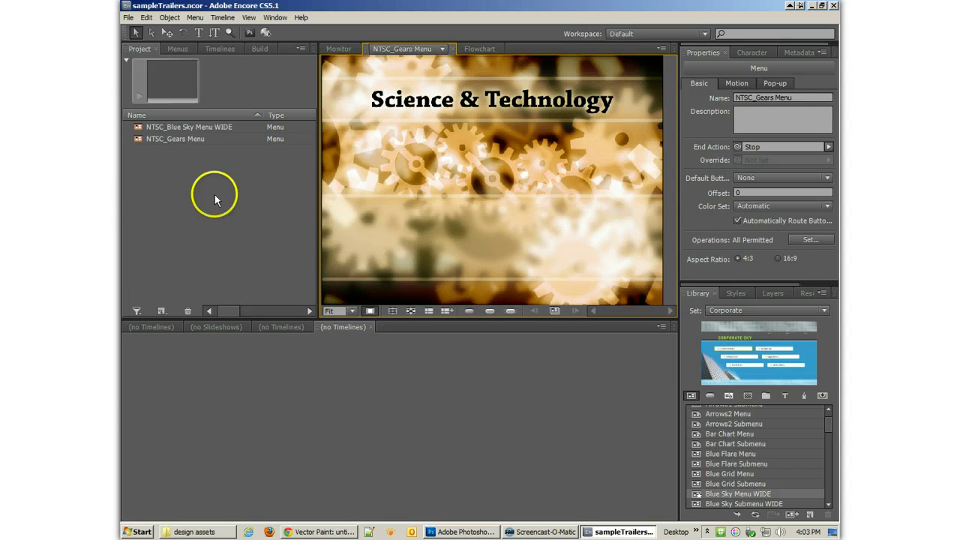
left_click(255, 186)
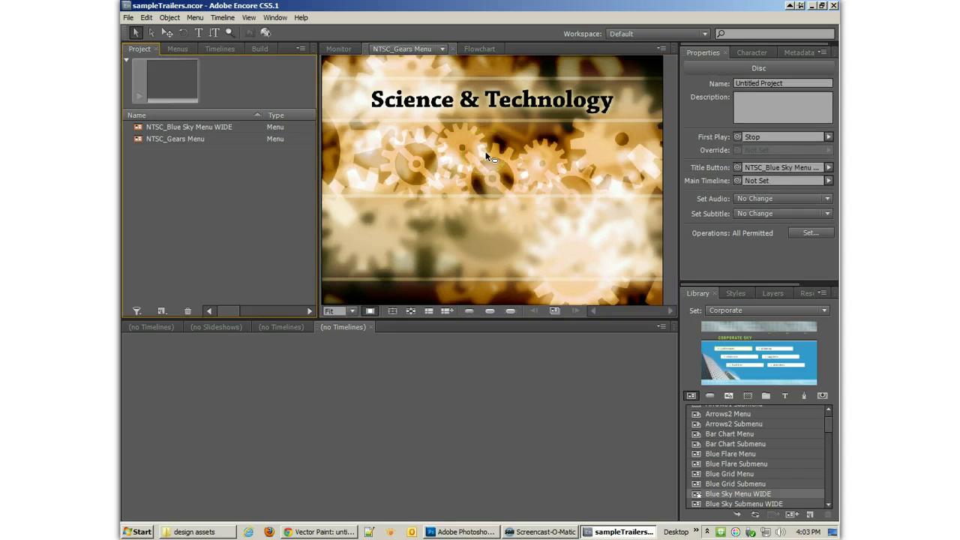
- Open the Sources > Menus copy of NTSC_Gears Menu.psd in Photoshop
left_click(197, 531)
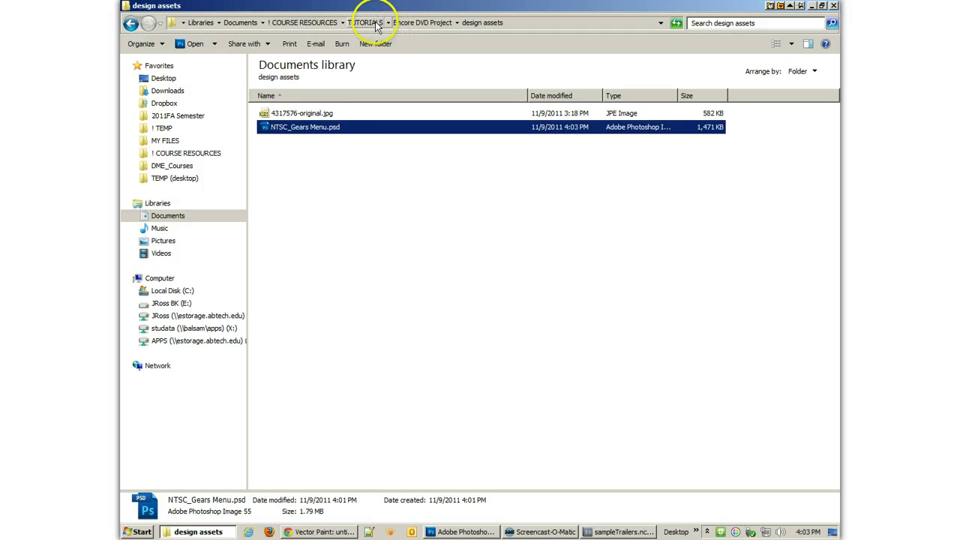
left_click(420, 23)
double_click(291, 140)
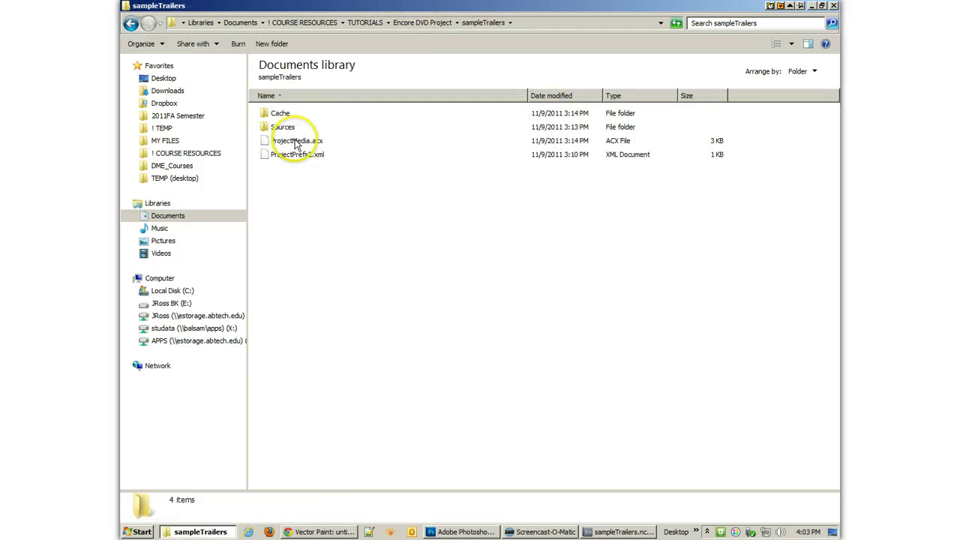
double_click(282, 128)
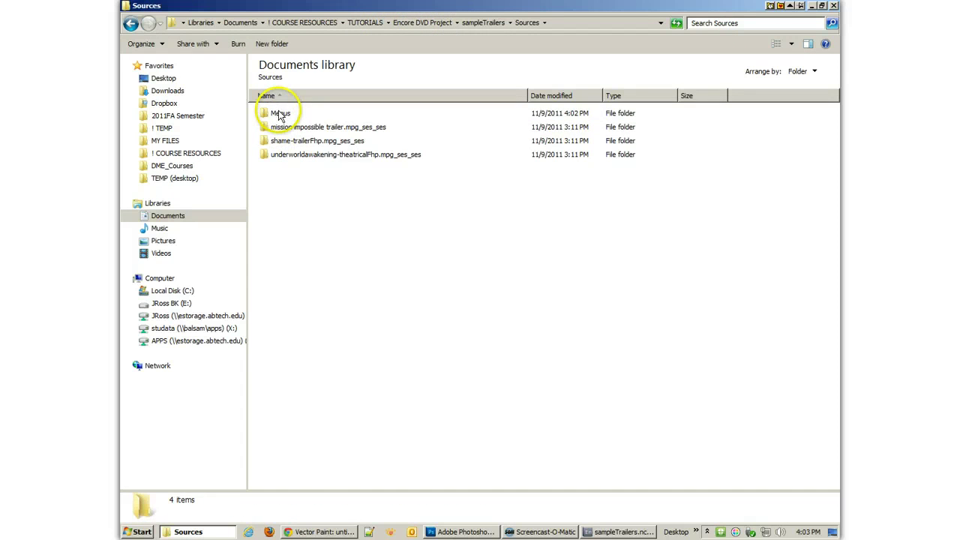
double_click(281, 113)
double_click(307, 170)
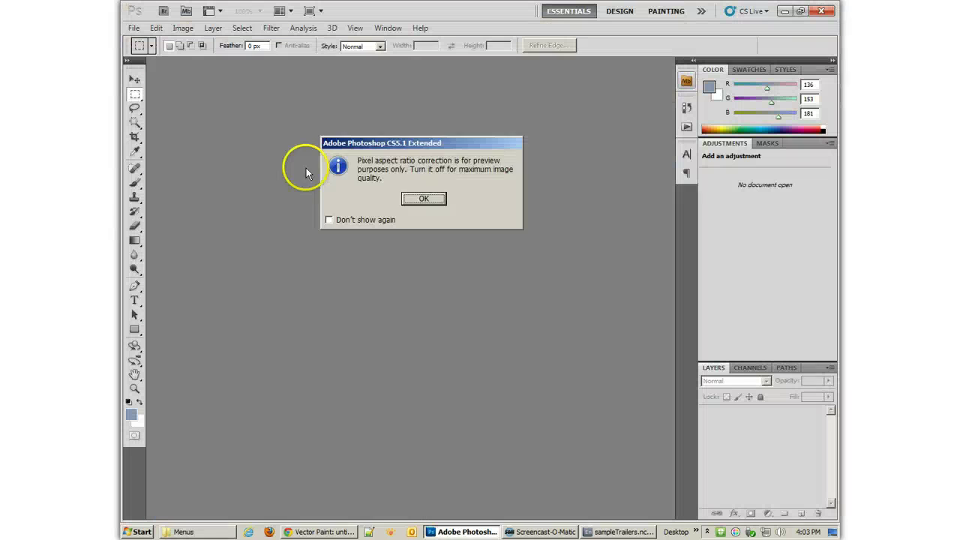
left_click(426, 198)
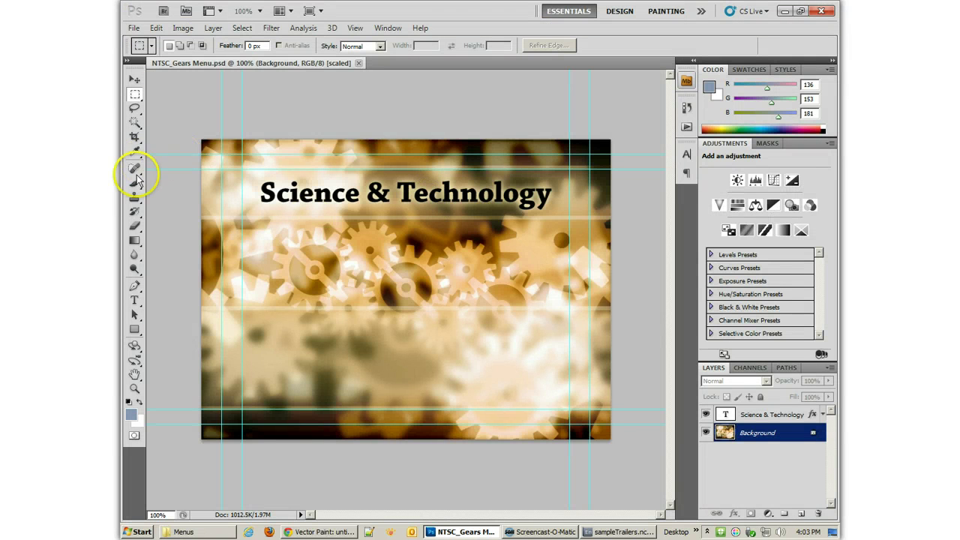
- Draw a blue-grey rectangle below Science & Technology, close the file, and return to Encore
left_click(135, 329)
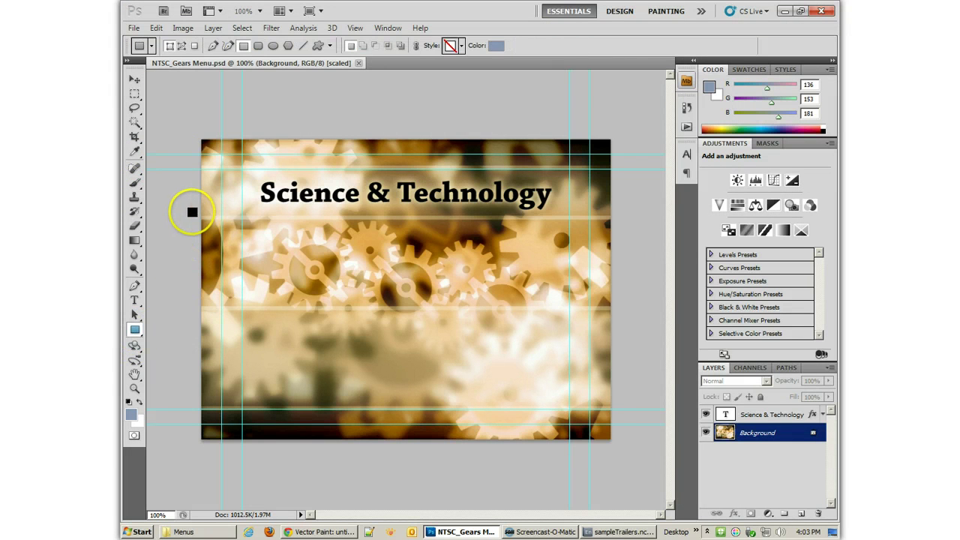
left_click_drag(191, 216, 630, 363)
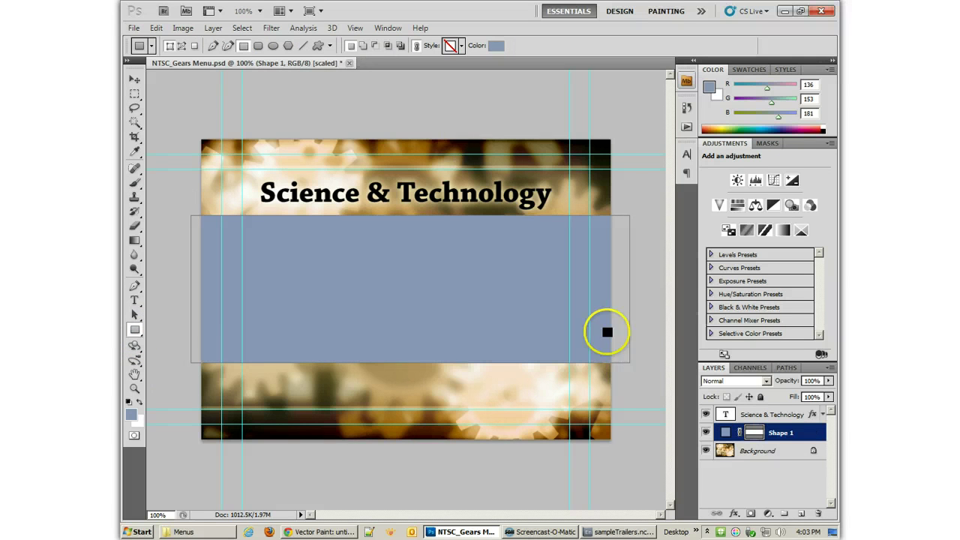
left_click(345, 64)
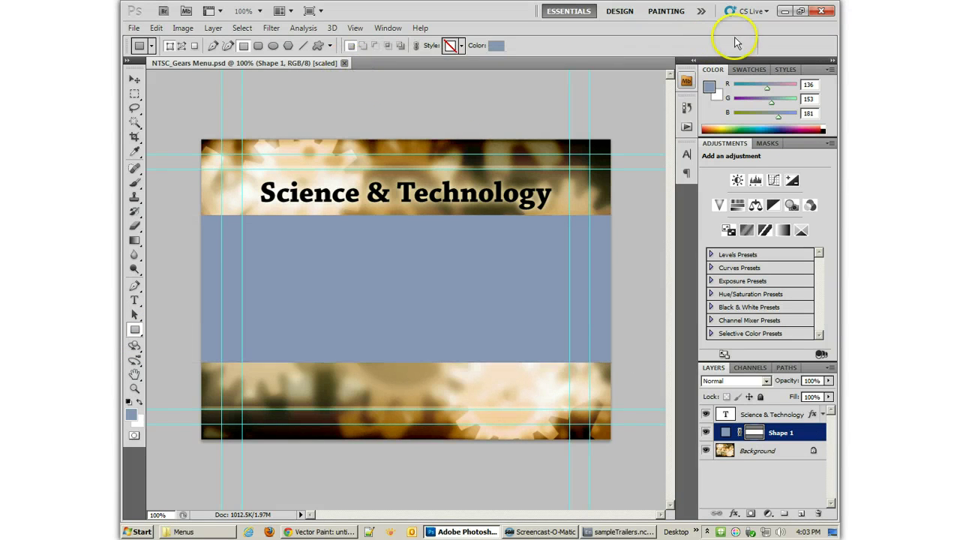
left_click(633, 528)
- Accept the updated Gears menu in Encore and bring up the sampleTrailers Menus folder
left_click(533, 282)
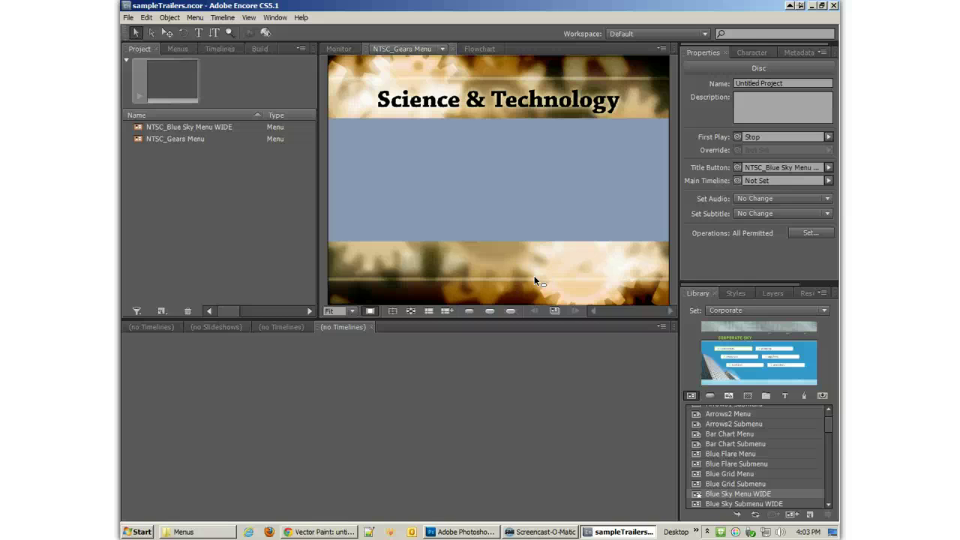
left_click(209, 533)
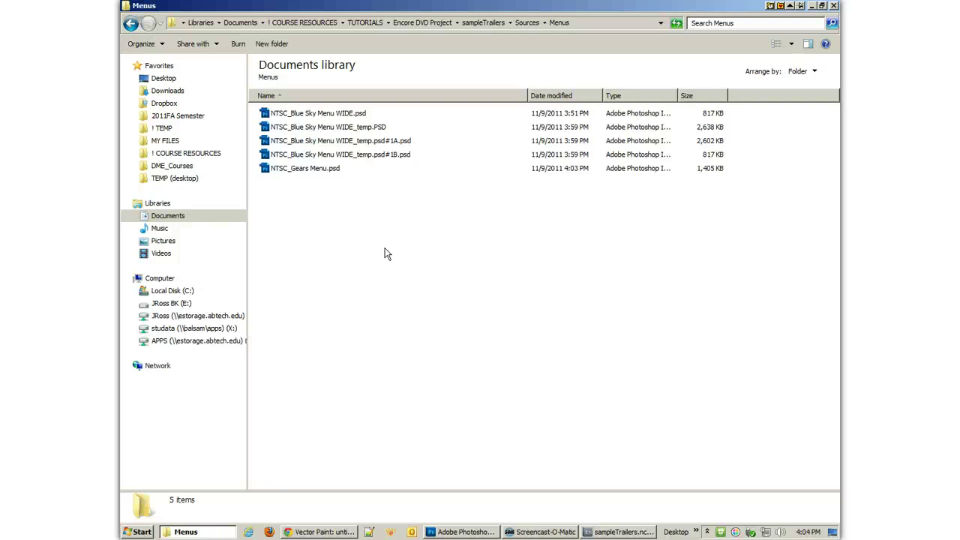
- Review the layer-name prefix table on the Encore CS4 'Using Photoshop to create menus' help page
left_click(337, 532)
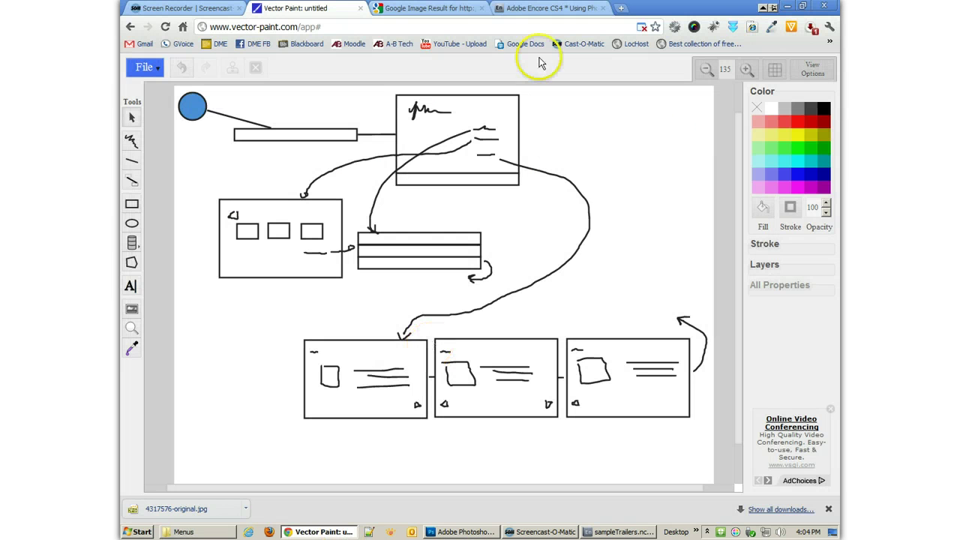
left_click(534, 8)
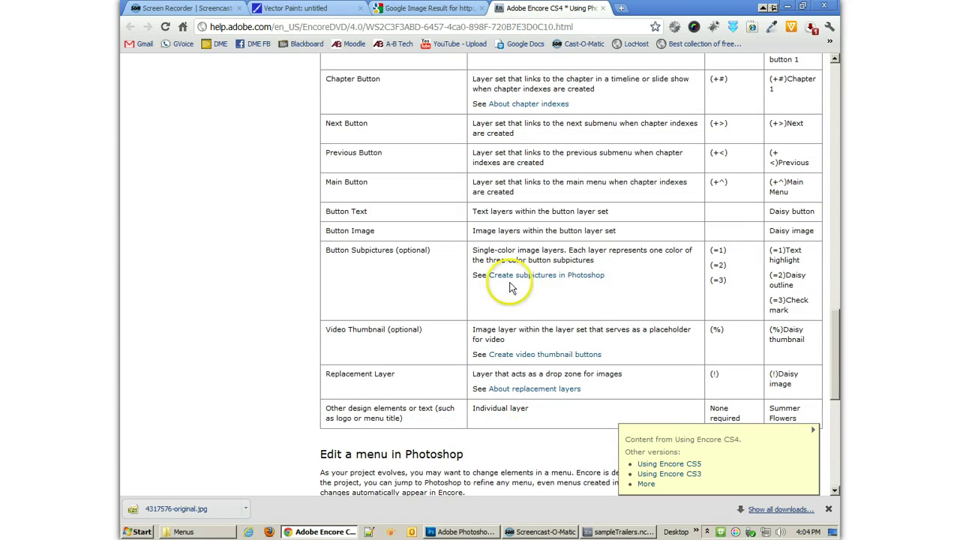
scroll(514, 276, "up", 15)
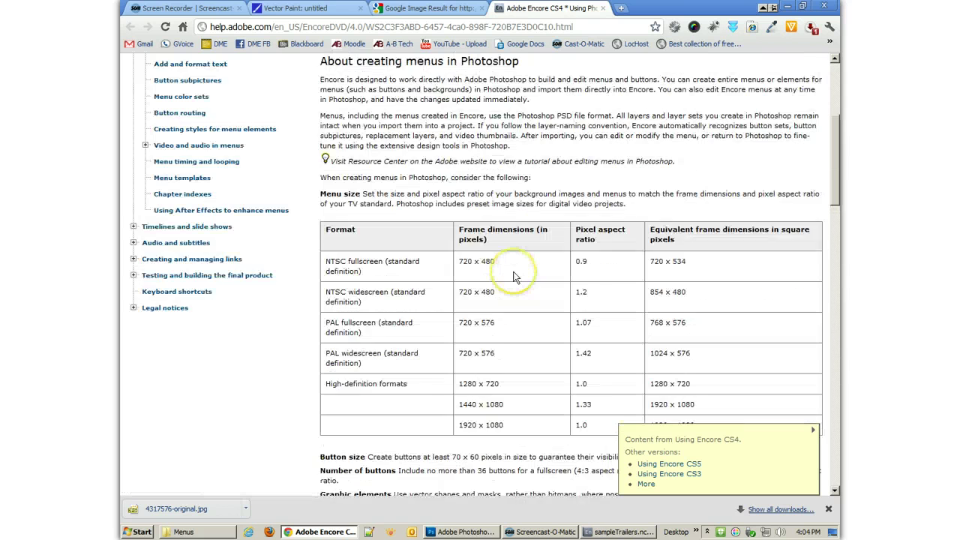
left_click_drag(338, 125, 568, 128)
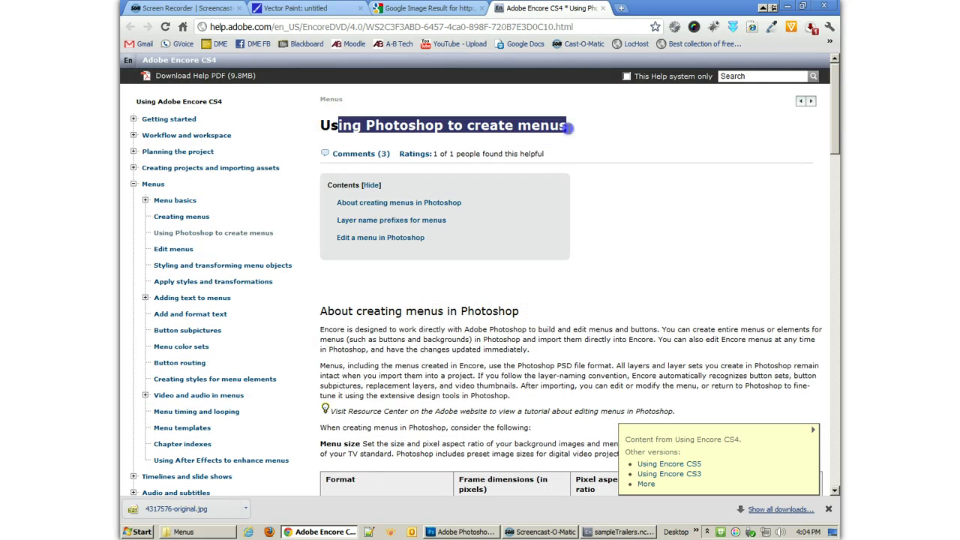
left_click(568, 128)
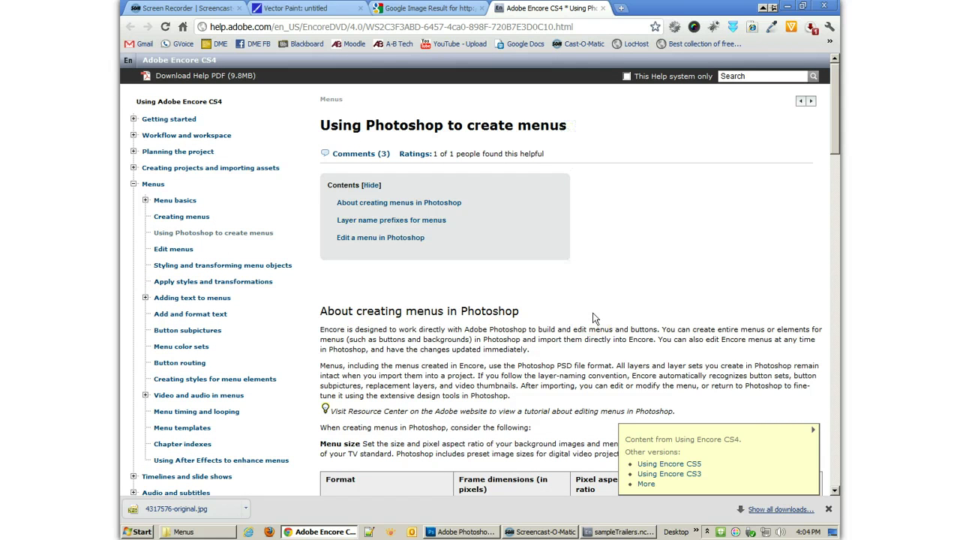
scroll(593, 318, "down", 20)
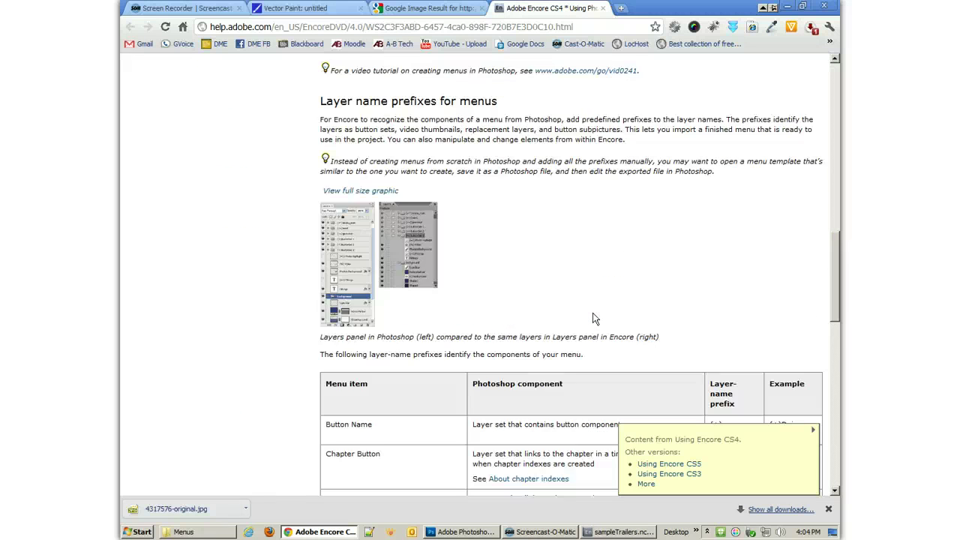
scroll(592, 313, "down", 1)
left_click(742, 138)
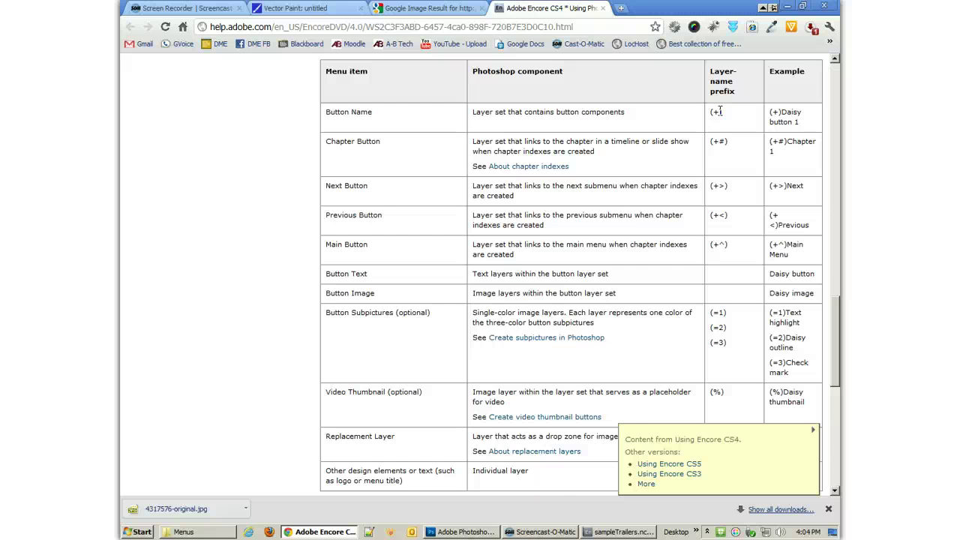
- Return to Encore to view the Gears menu with its blue-grey band
left_click(468, 530)
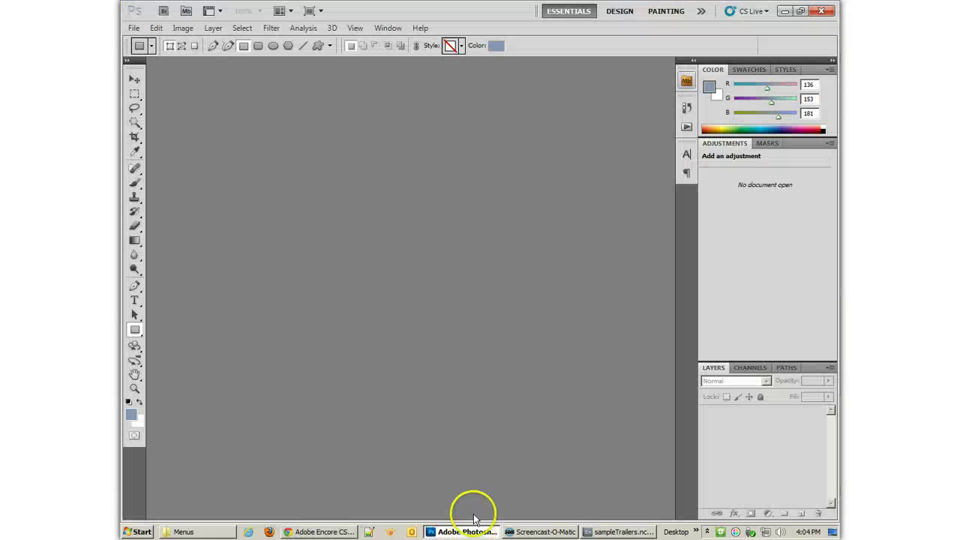
left_click(613, 529)
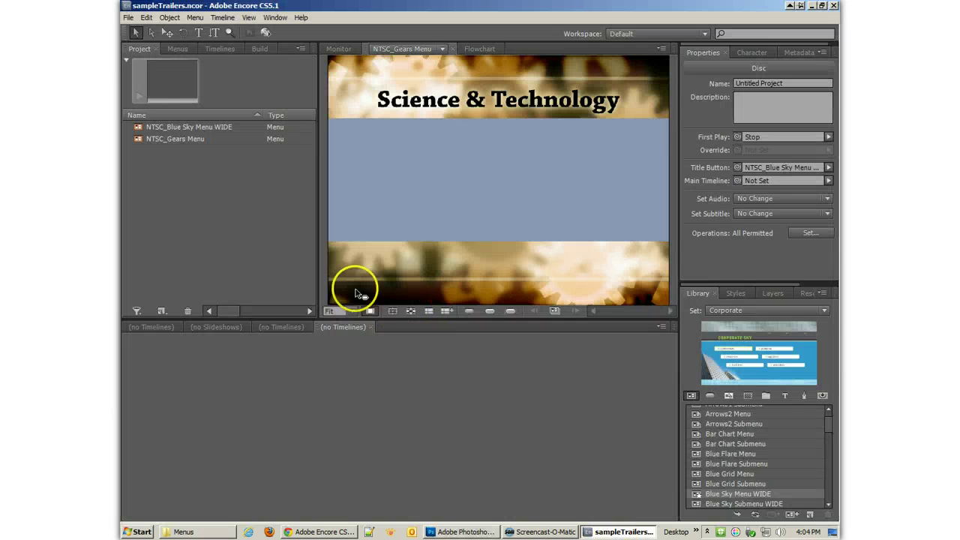